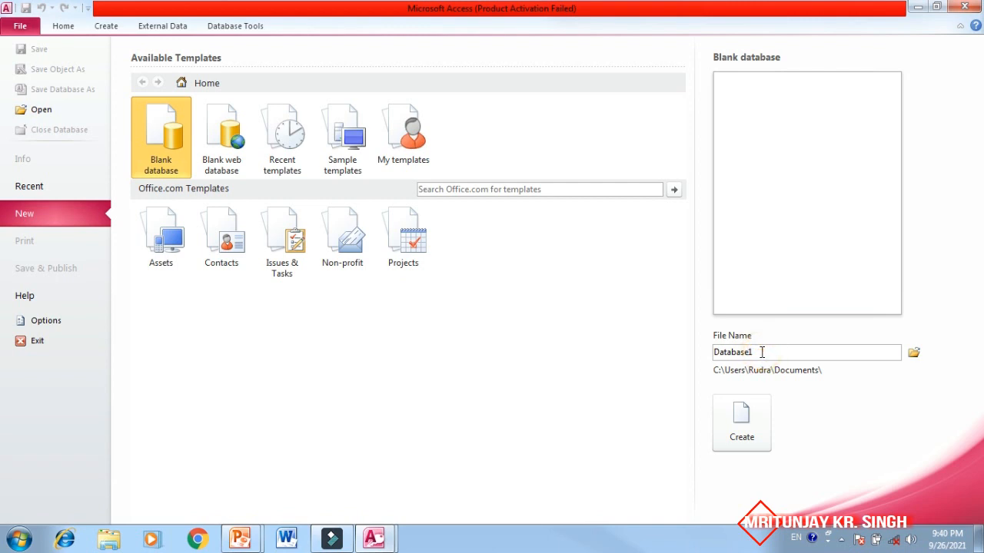
Name the blank database CLASS 8 DEMO and create it
{"action": "key", "text": "BackSpace"}
{"action": "key", "text": "BackSpace"}
{"action": "key", "text": "BackSpace"}
{"action": "key", "text": "BackSpace"}
{"action": "key", "text": "BackSpace"}
{"action": "key", "text": "BackSpace"}
{"action": "key", "text": "BackSpace"}
{"action": "key", "text": "BackSpace"}
{"action": "key", "text": "BackSpace"}
{"action": "type", "text": "CLASS 8 DEMO"}
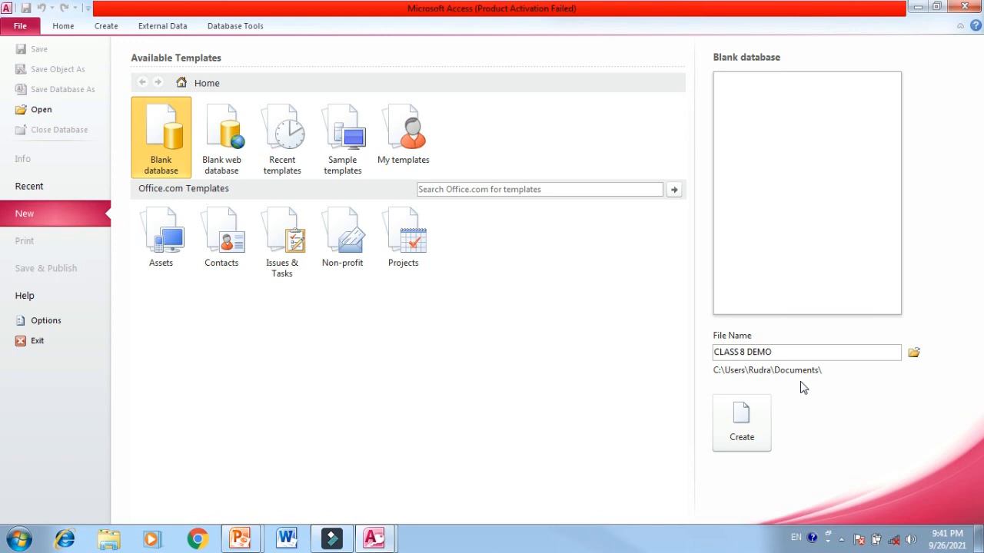
{"action": "left_click", "coordinate": [743, 431]}
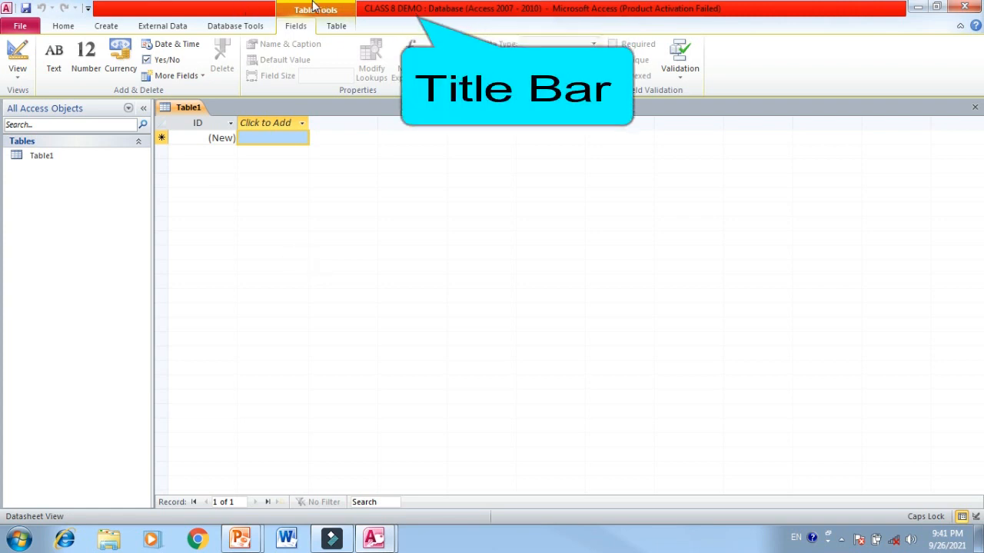
{"action": "left_click", "coordinate": [65, 26]}
{"action": "left_click", "coordinate": [106, 27]}
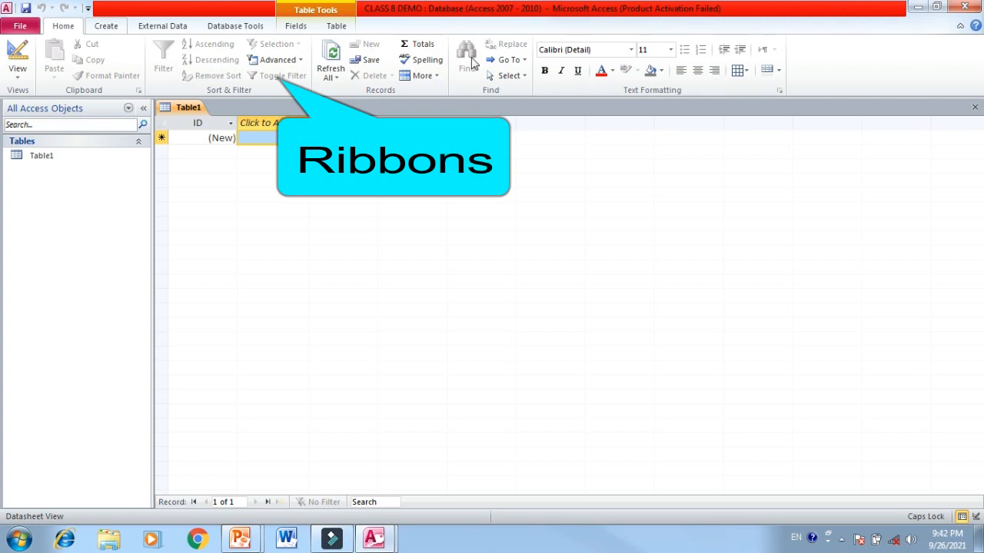
{"action": "scroll", "coordinate": [473, 63], "scroll_direction": "down", "scroll_amount": 1}
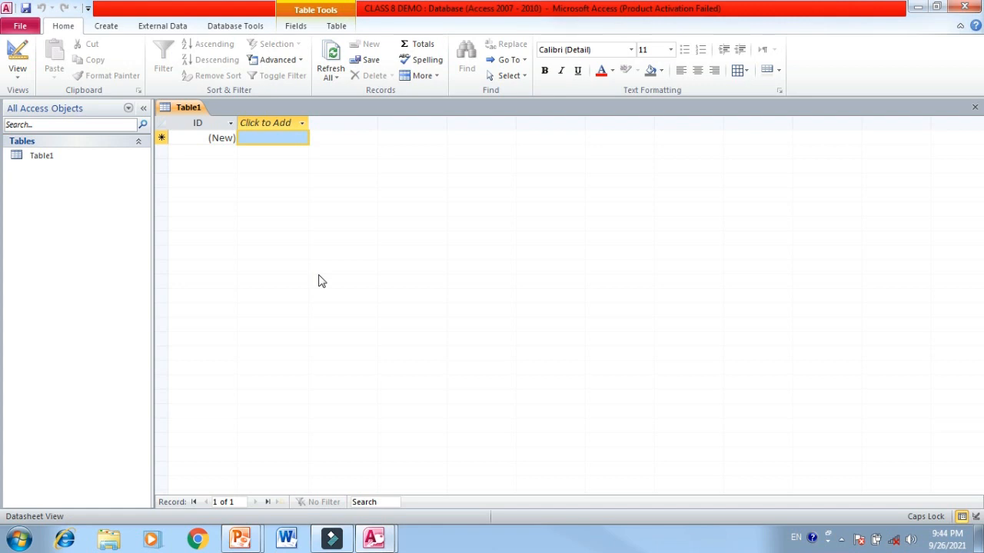
Create a new blank table in Design View
{"action": "left_click", "coordinate": [109, 27]}
{"action": "left_click", "coordinate": [110, 29]}
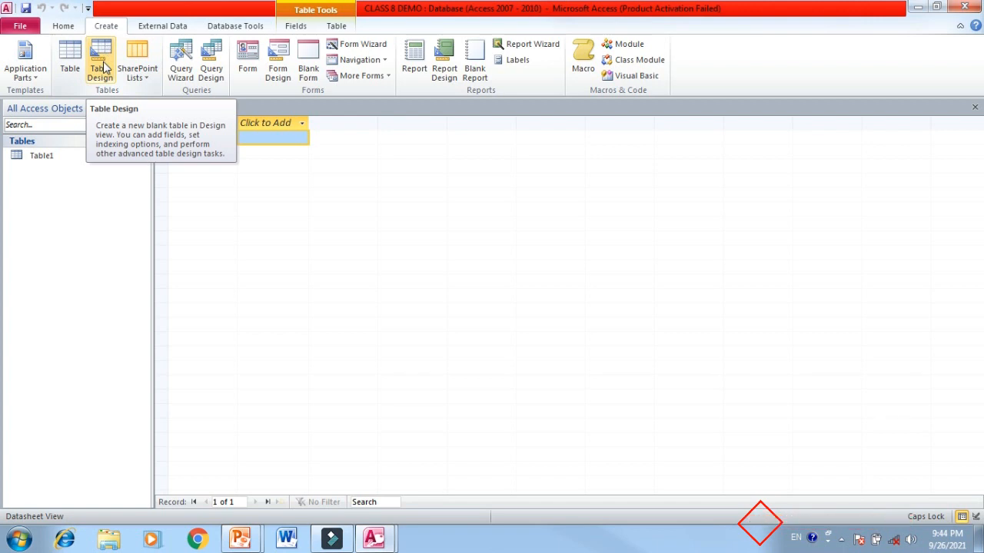
{"action": "left_click", "coordinate": [103, 63]}
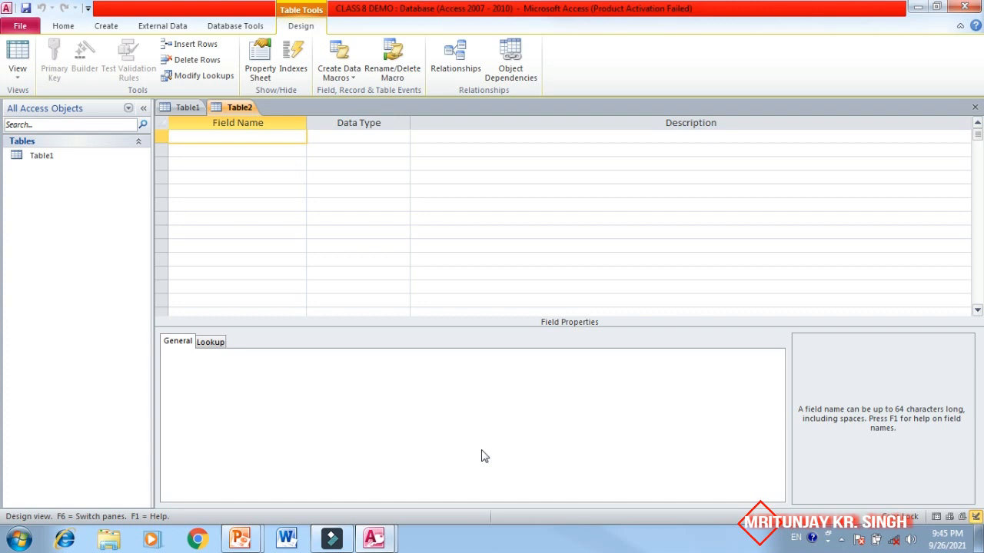
{"action": "left_click", "coordinate": [22, 75]}
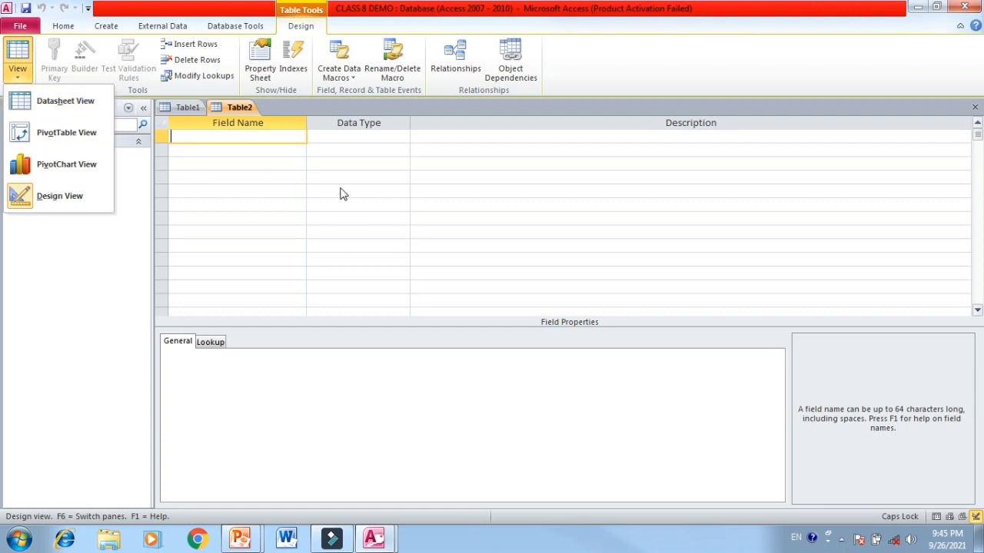
{"action": "left_click", "coordinate": [380, 204]}
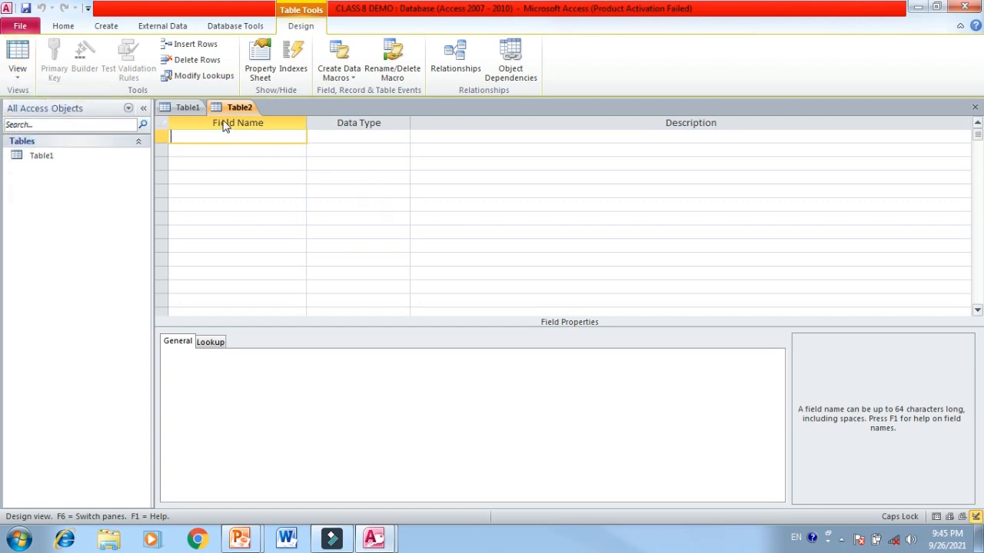
{"action": "left_click", "coordinate": [19, 79]}
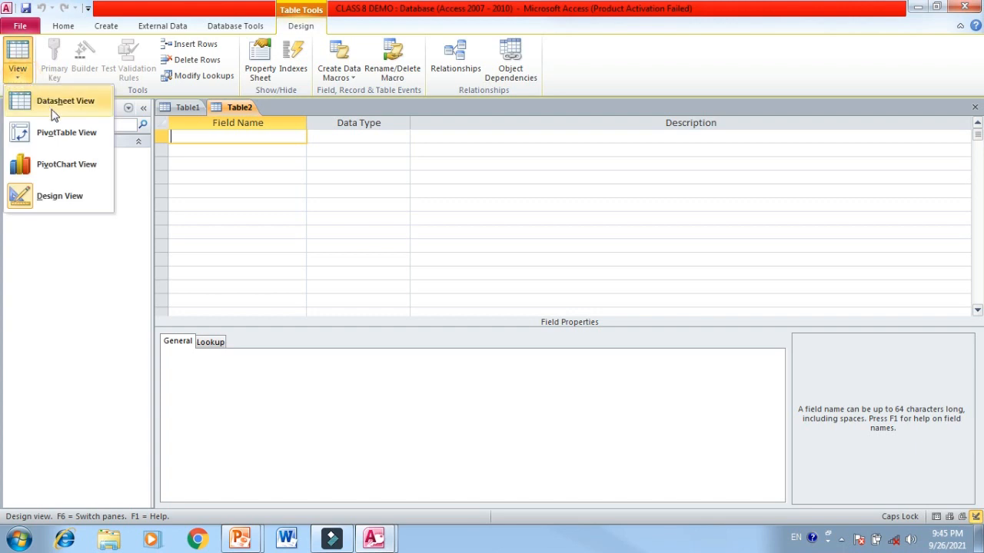
{"action": "left_click", "coordinate": [57, 201]}
Add a RollNo field as the table's first field, with the Number data type
{"action": "type", "text": "Roll"}
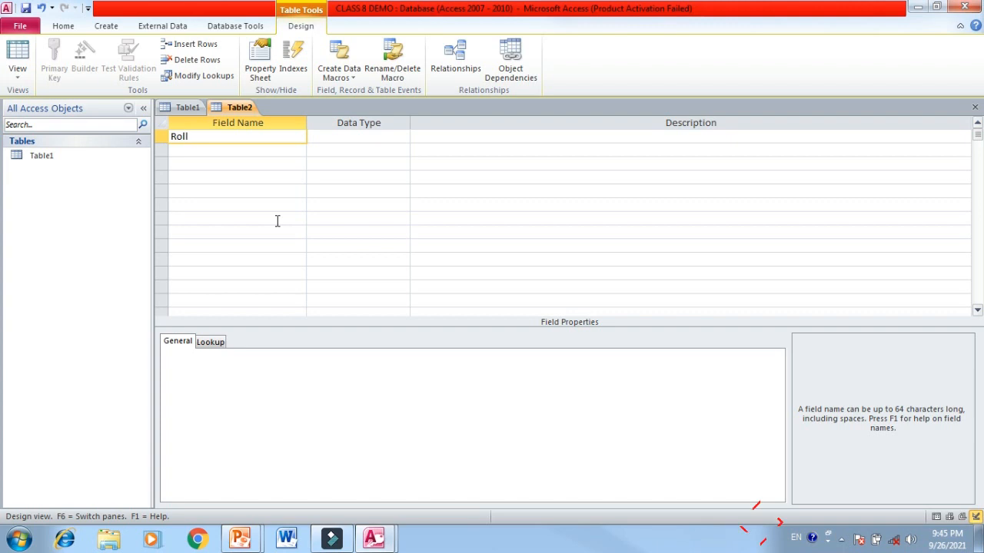
{"action": "type", "text": "No"}
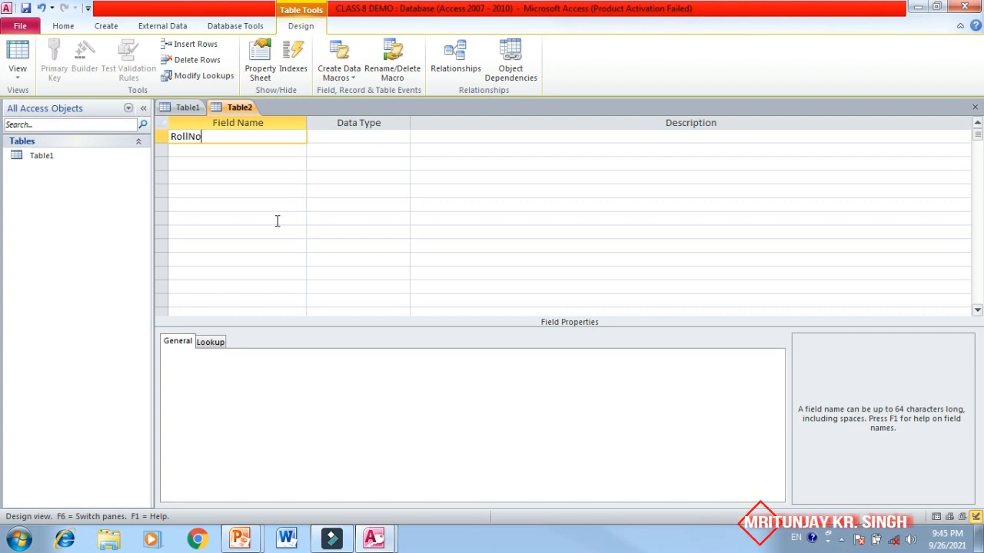
{"action": "left_click", "coordinate": [346, 138]}
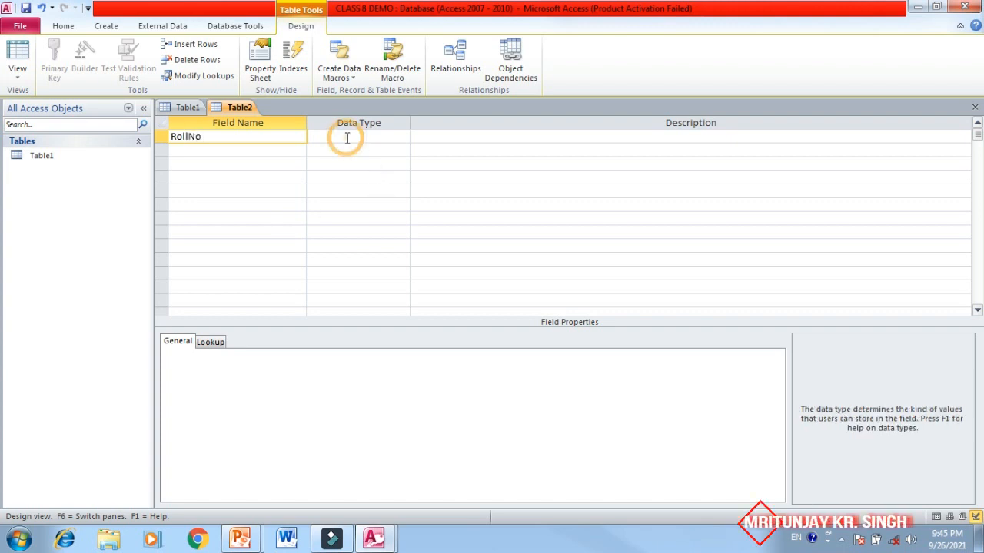
{"action": "key", "text": "Tab"}
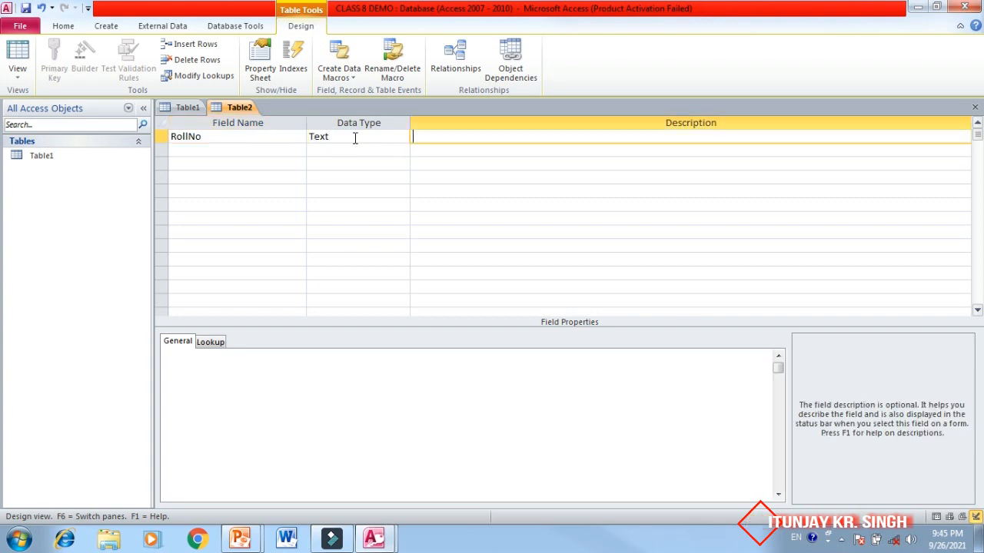
{"action": "left_click", "coordinate": [392, 138]}
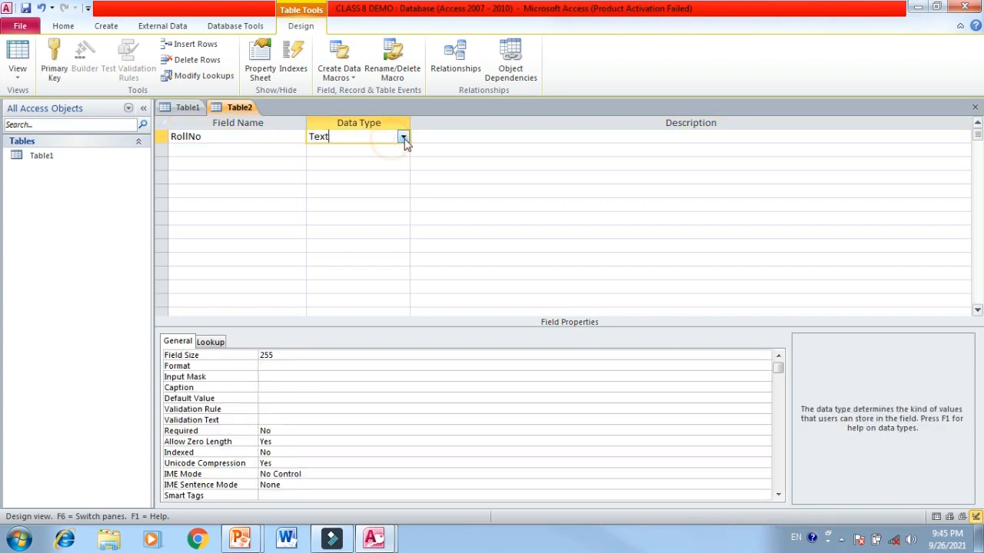
{"action": "left_click", "coordinate": [402, 136]}
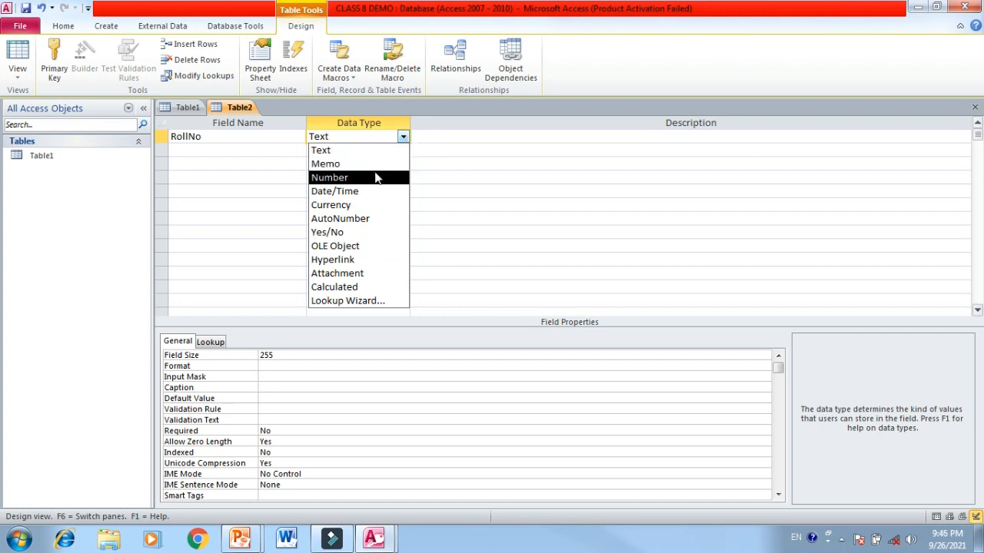
{"action": "left_click", "coordinate": [375, 178]}
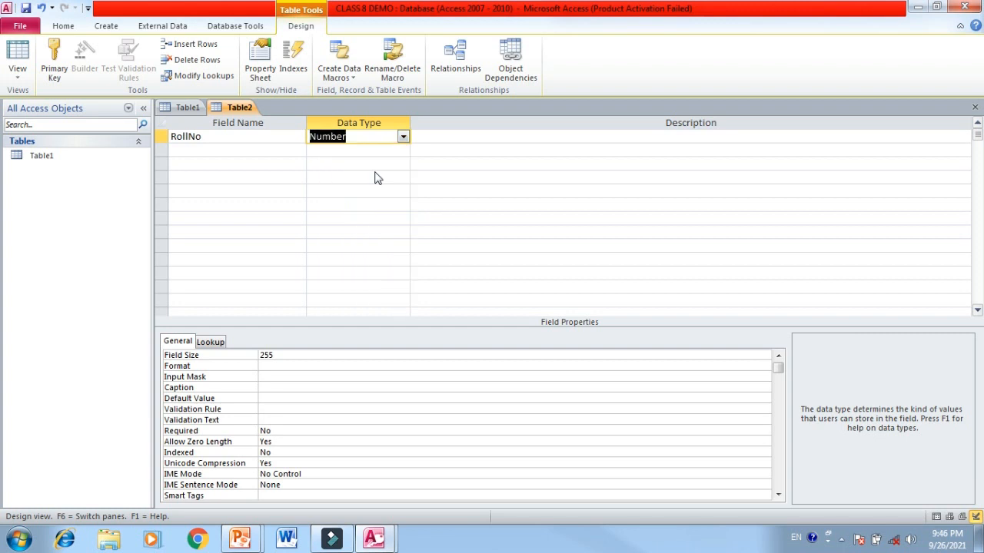
{"action": "left_click", "coordinate": [403, 138]}
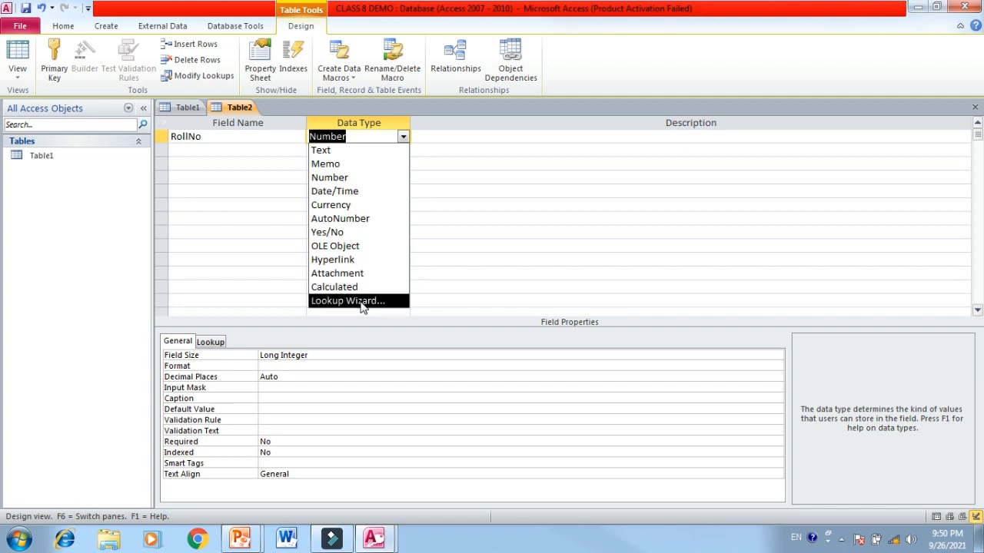
{"action": "left_click", "coordinate": [229, 139]}
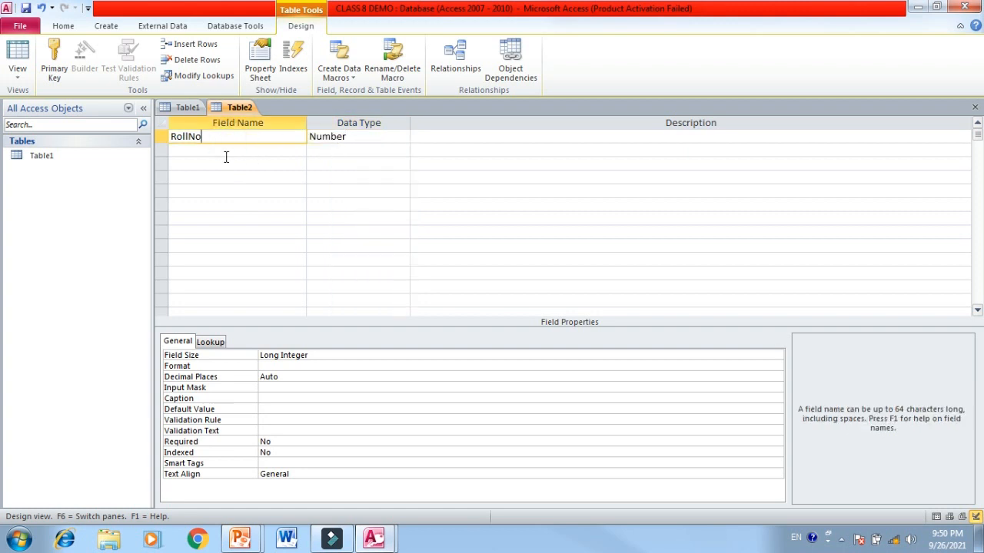
Add an S_Name field below RollNo, keeping the Text data type and leaving its description empty
{"action": "left_click", "coordinate": [223, 156]}
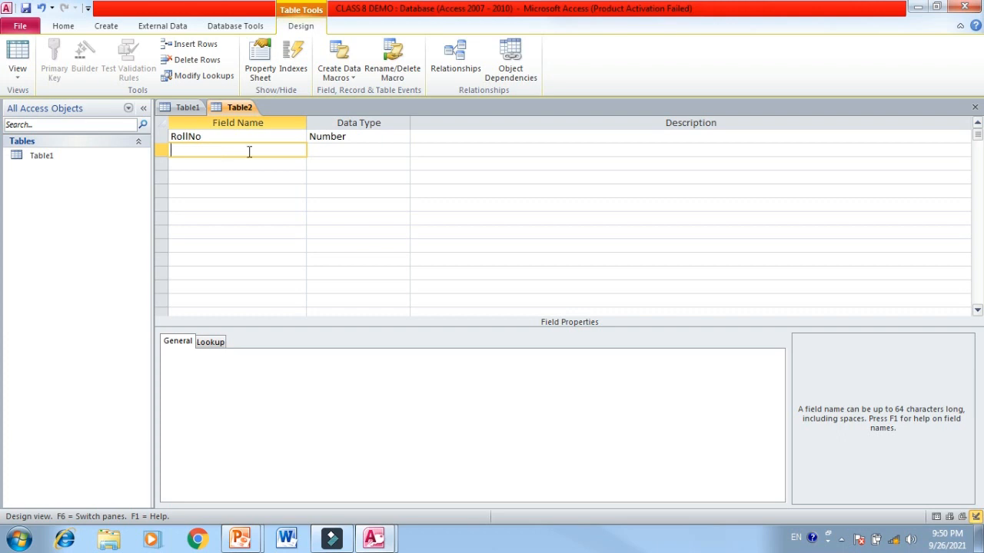
{"action": "type", "text": "S_ud"}
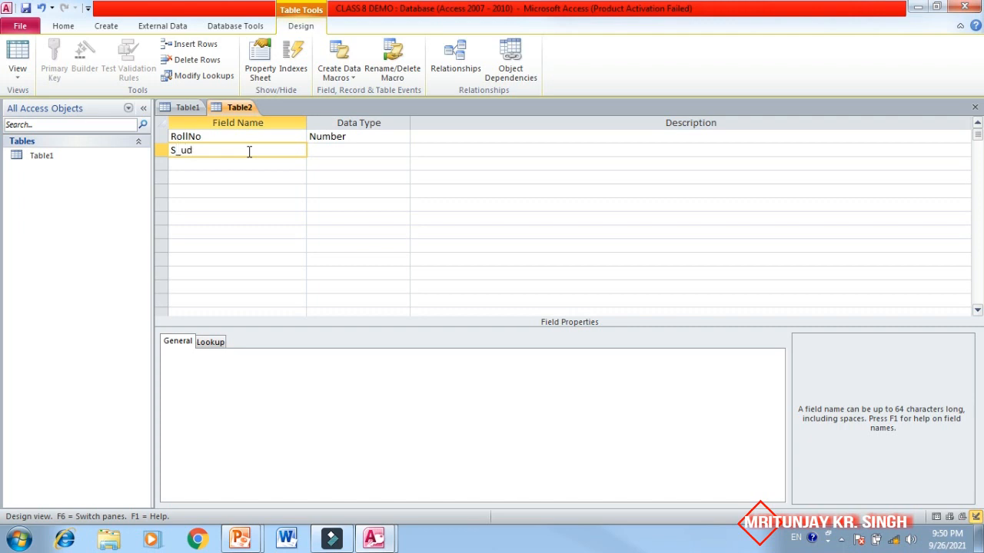
{"action": "key", "text": "BackSpace"}
{"action": "key", "text": "BackSpace"}
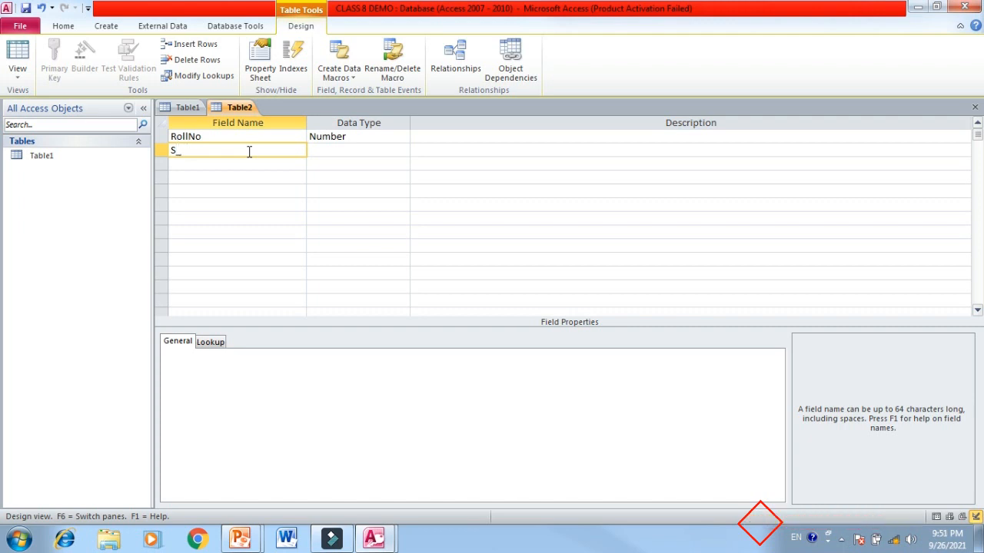
{"action": "type", "text": "Name"}
{"action": "key", "text": "Tab"}
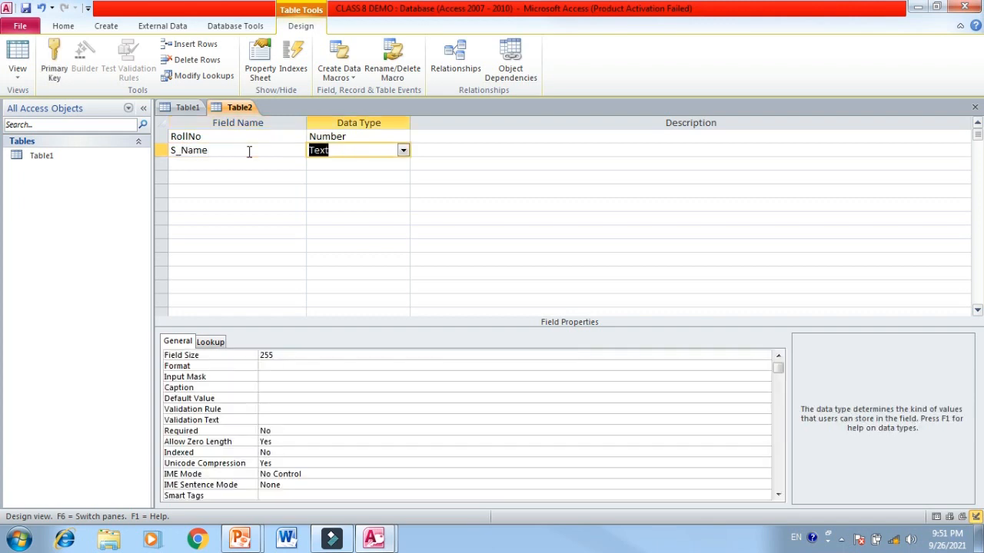
{"action": "key", "text": "Tab"}
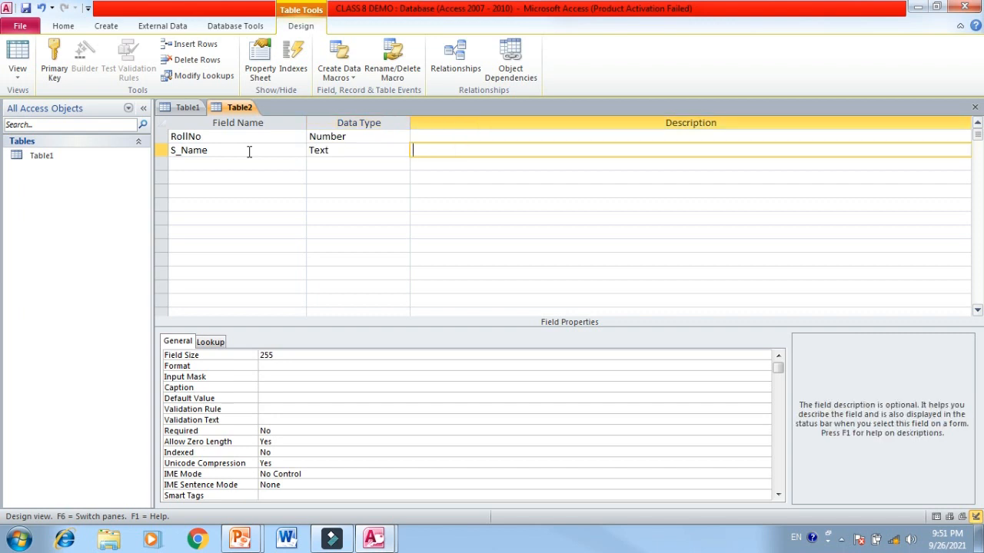
{"action": "key", "text": "Tab"}
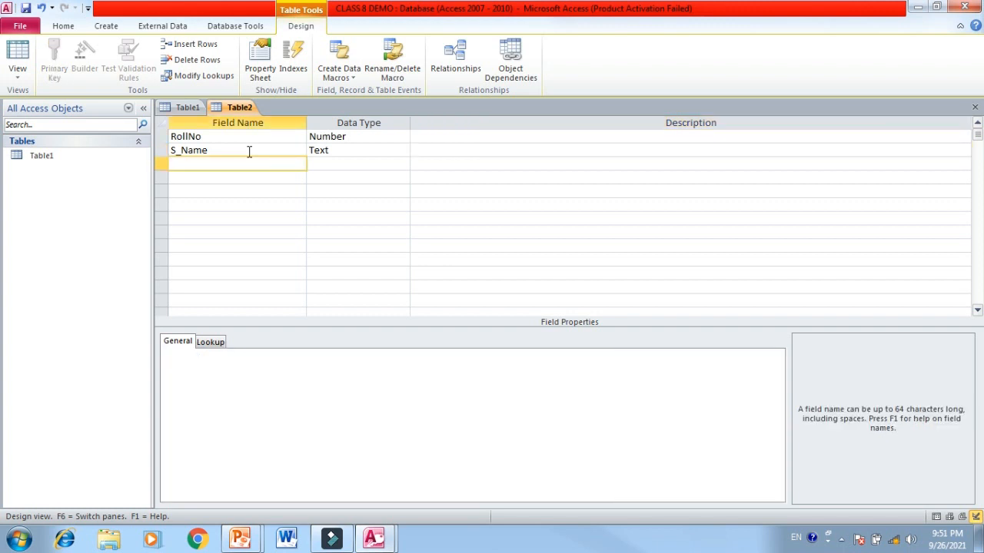
Add a Class field below S_Name with the Text data type and no description
{"action": "type", "text": "Addres"}
{"action": "key", "text": "BackSpace"}
{"action": "key", "text": "BackSpace"}
{"action": "key", "text": "BackSpace"}
{"action": "key", "text": "BackSpace"}
{"action": "key", "text": "BackSpace"}
{"action": "key", "text": "BackSpace"}
{"action": "type", "text": "Class"}
{"action": "key", "text": "Tab"}
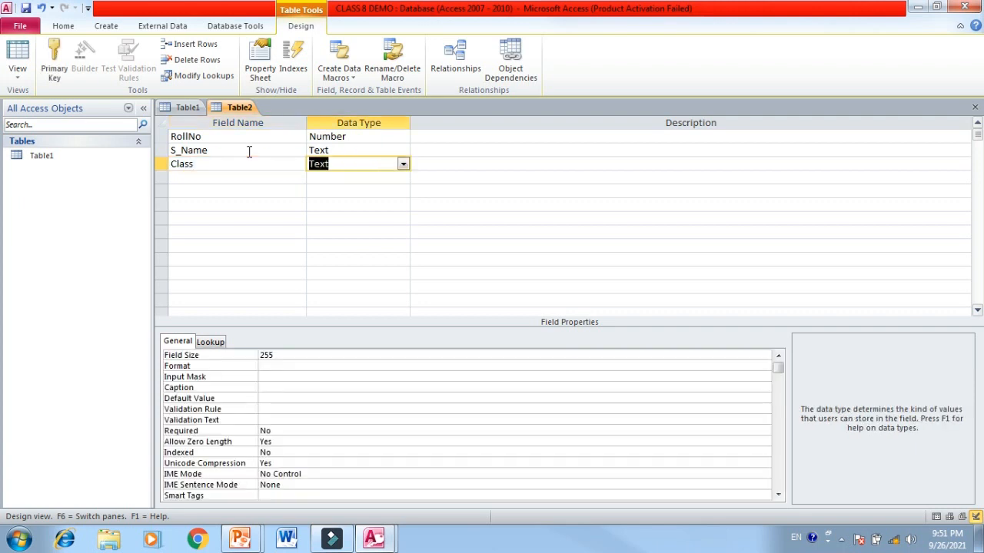
{"action": "key", "text": "Tab"}
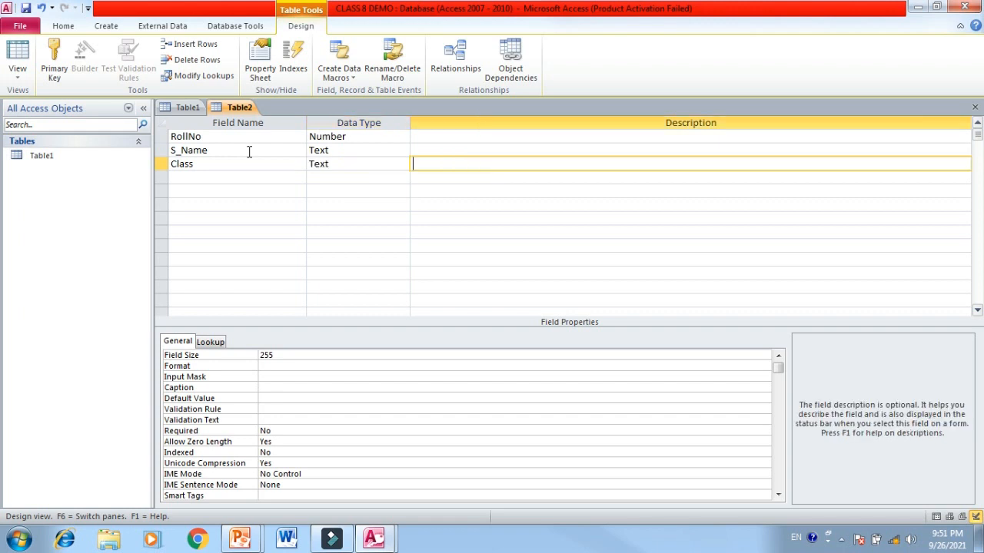
{"action": "key", "text": "Tab"}
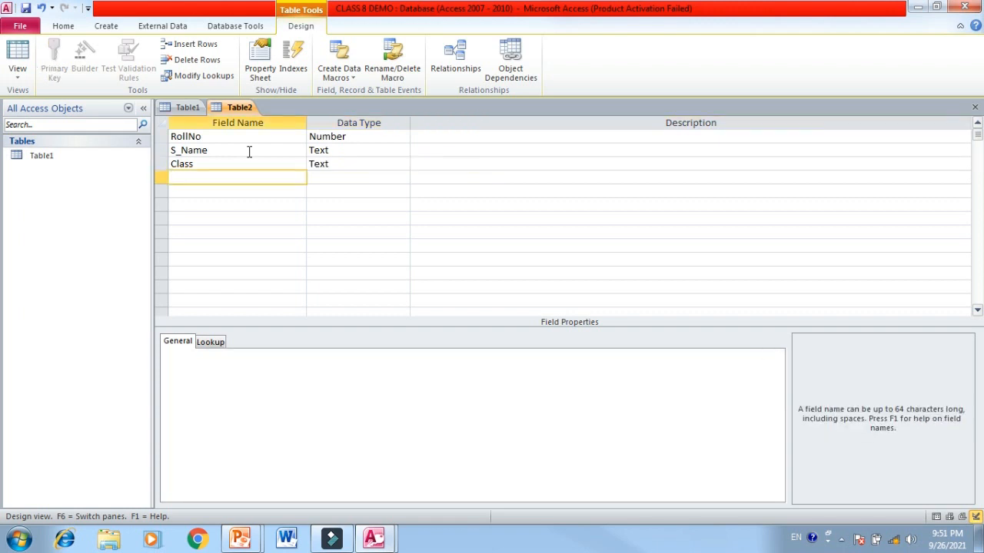
Add a sec field below Class with the Text data type and no description
{"action": "type", "text": "sec"}
{"action": "key", "text": "Tab"}
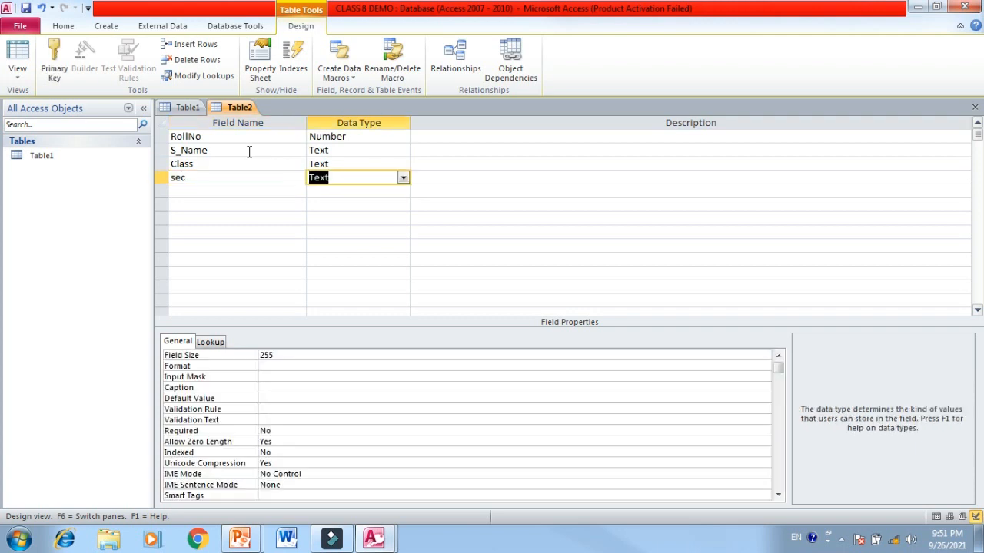
{"action": "key", "text": "Tab"}
{"action": "key", "text": "Tab"}
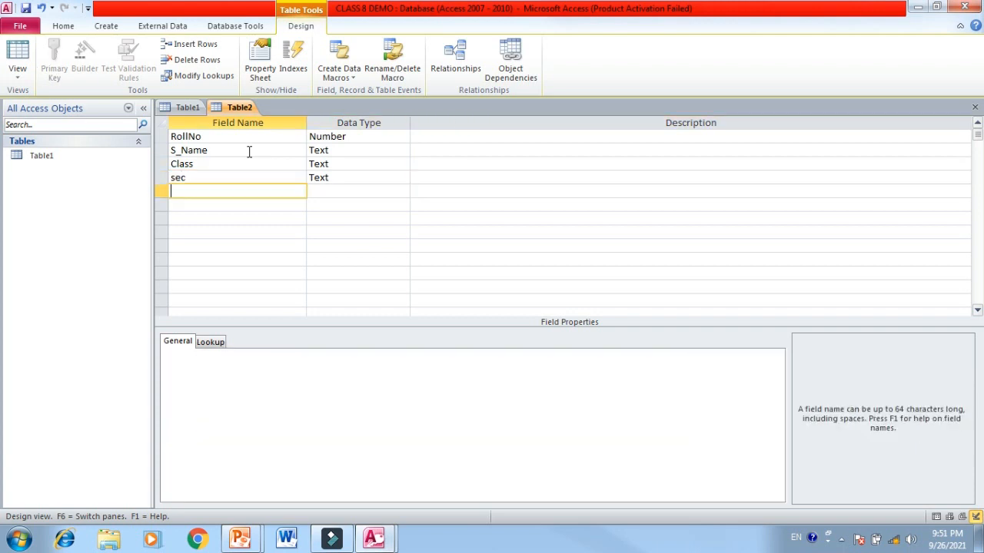
Add a DOB field with the Date/Time data type and a Gender field with the Text data type below sec
{"action": "type", "text": "s"}
{"action": "key", "text": "BackSpace"}
{"action": "key", "text": "Caps_Lock"}
{"action": "type", "text": "DOB"}
{"action": "key", "text": "Tab"}
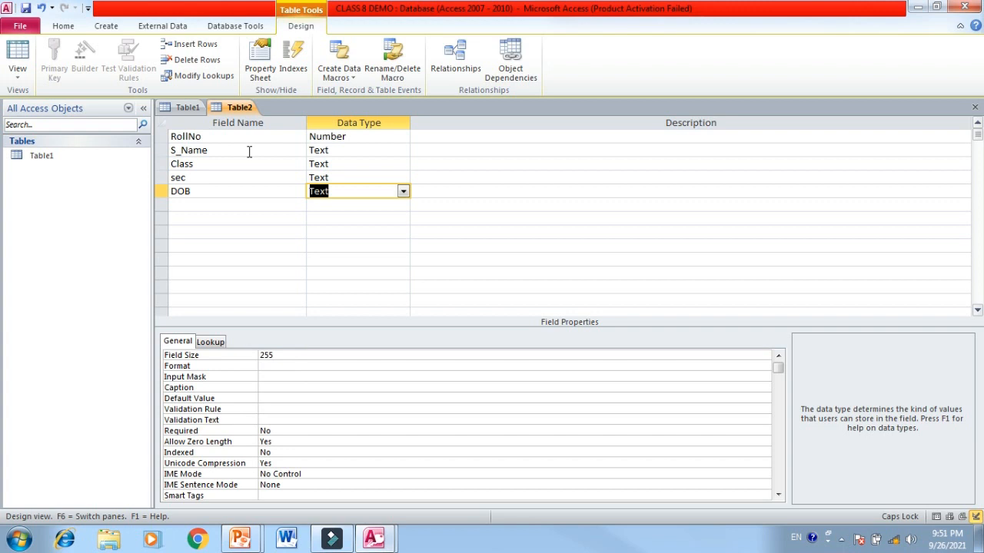
{"action": "type", "text": "Date/Tim"}
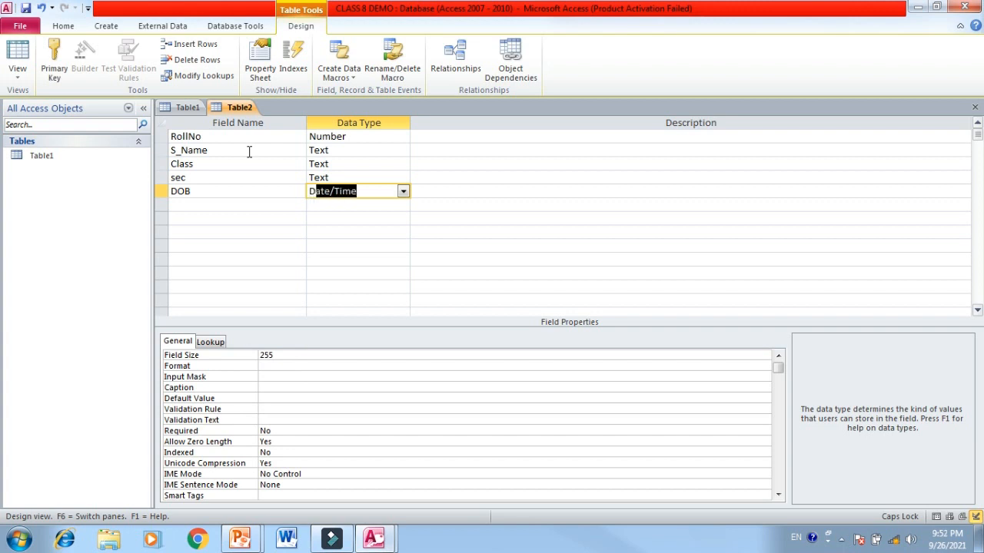
{"action": "key", "text": "Tab"}
{"action": "key", "text": "Tab"}
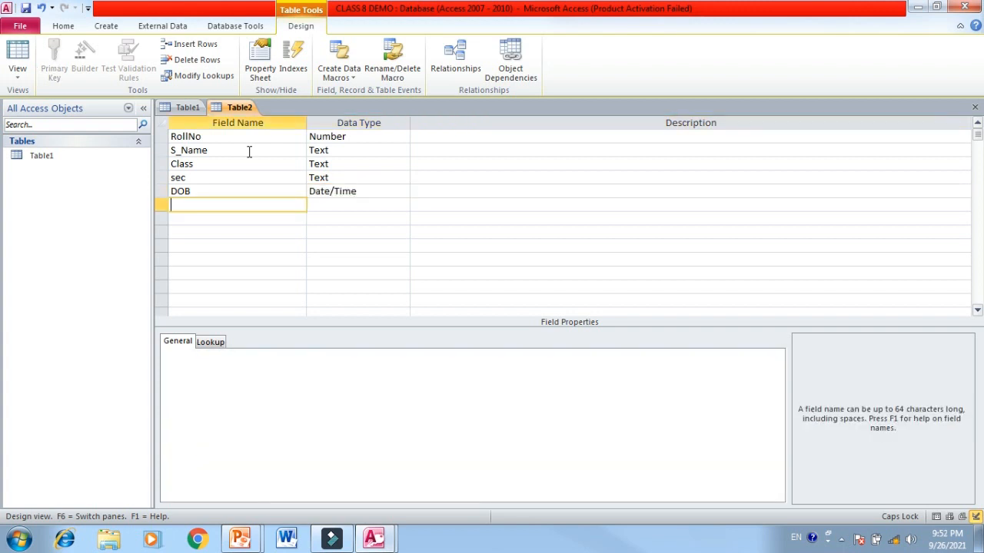
{"action": "type", "text": "Gender"}
{"action": "key", "text": "Tab"}
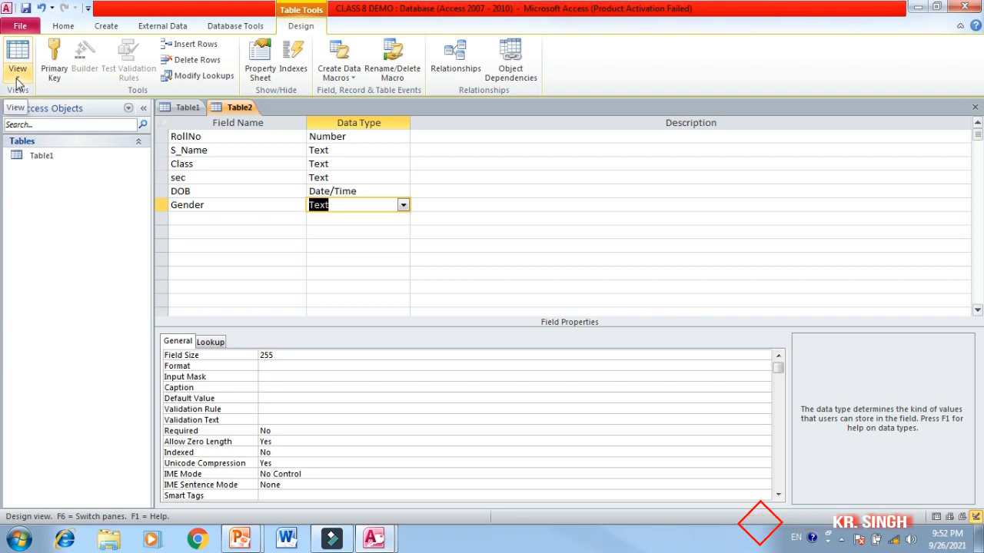
{"action": "right_click", "coordinate": [231, 107]}
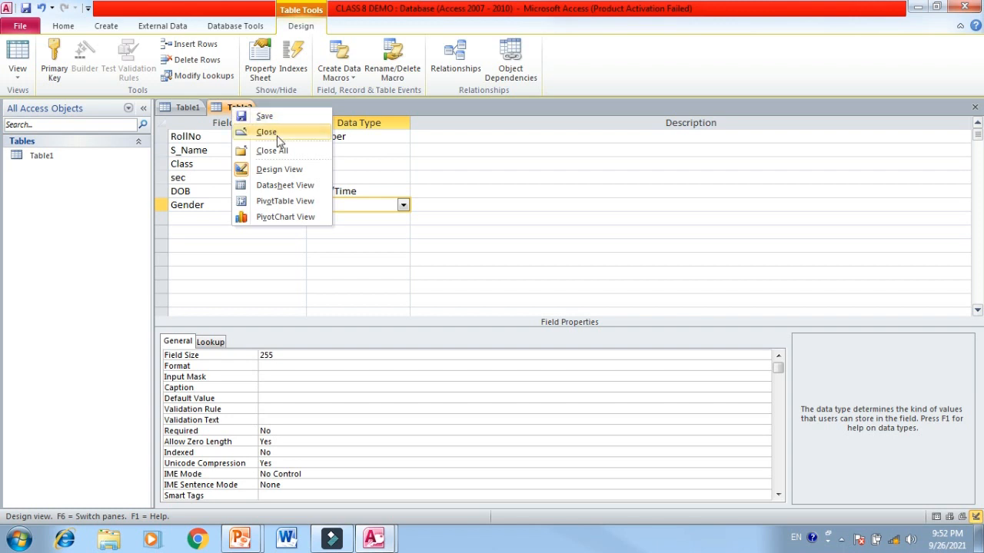
{"action": "left_click", "coordinate": [278, 186]}
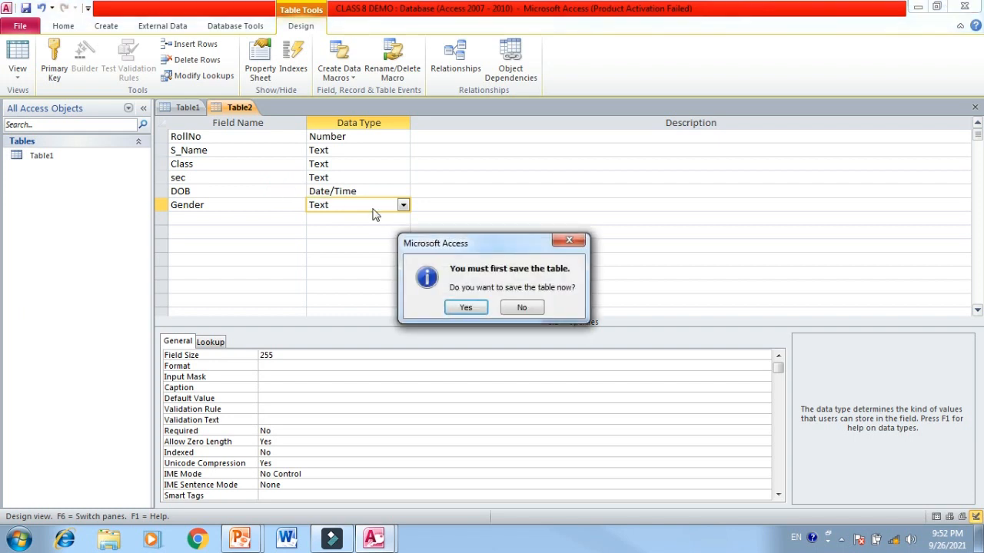
{"action": "left_click", "coordinate": [573, 242]}
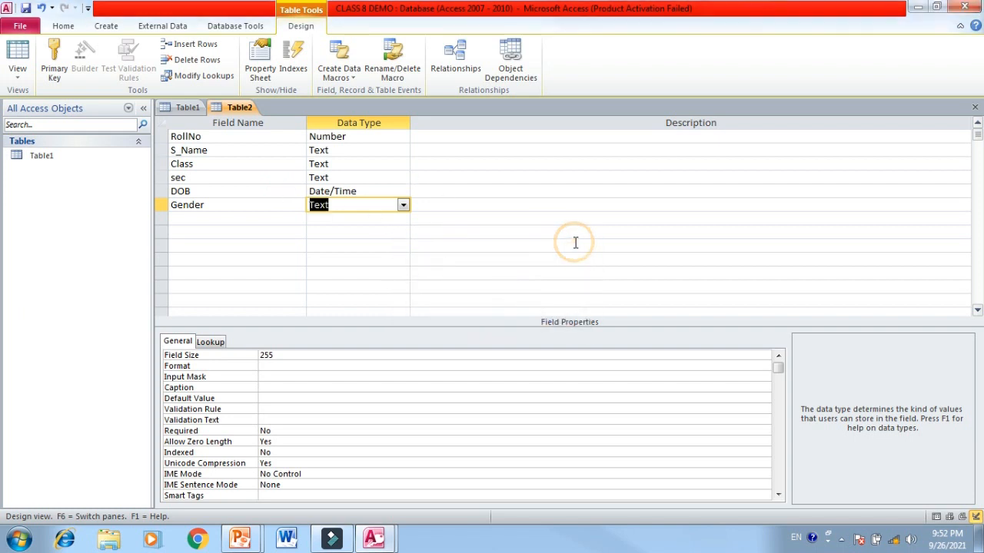
Switch the table to Datasheet View, saving it as Student details without creating a primary key
{"action": "left_click", "coordinate": [16, 80]}
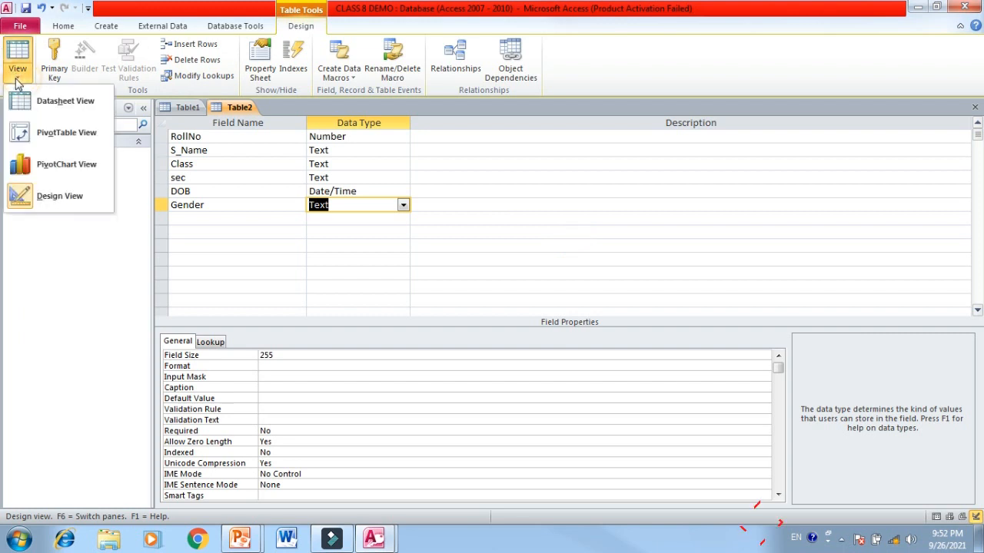
{"action": "left_click", "coordinate": [40, 109]}
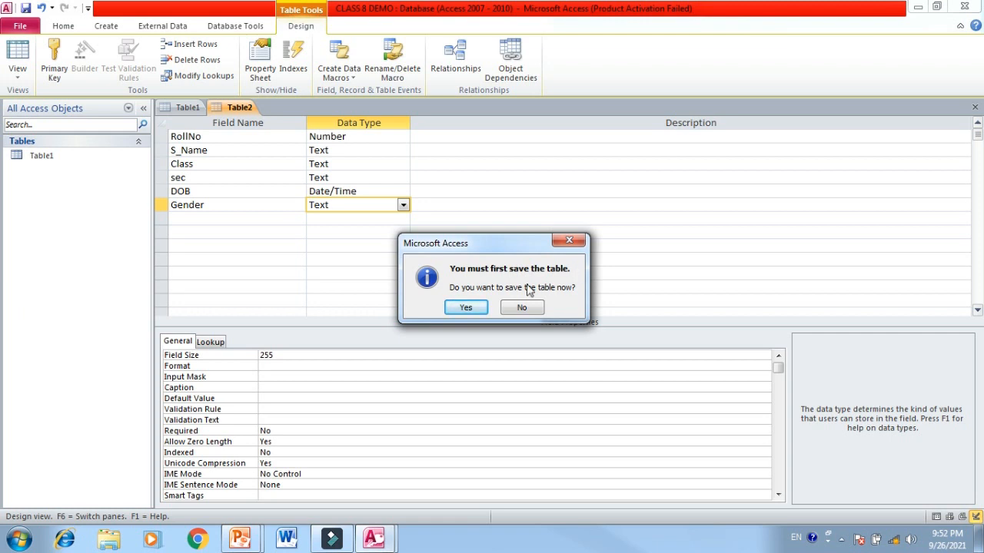
{"action": "left_click", "coordinate": [467, 308]}
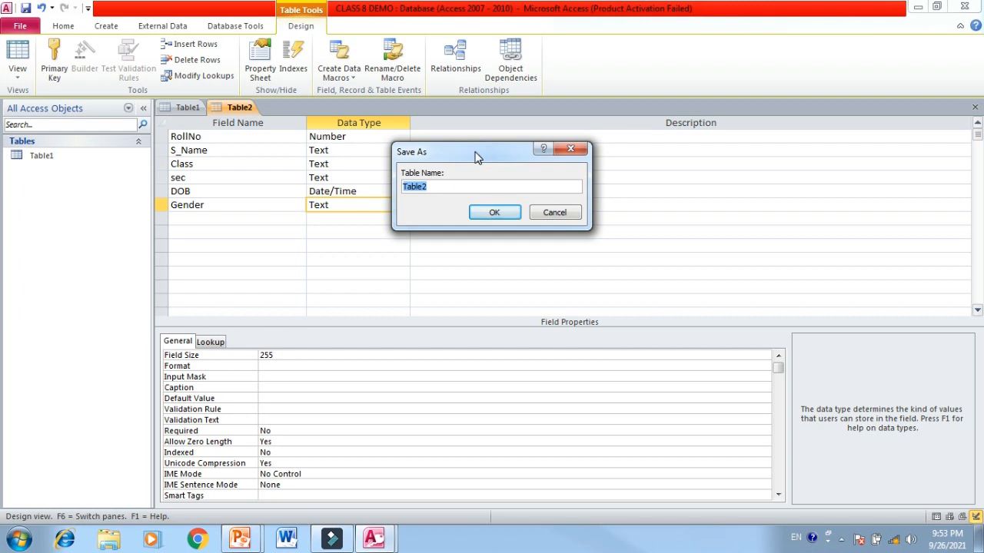
{"action": "type", "text": "Student details"}
{"action": "left_click", "coordinate": [494, 213]}
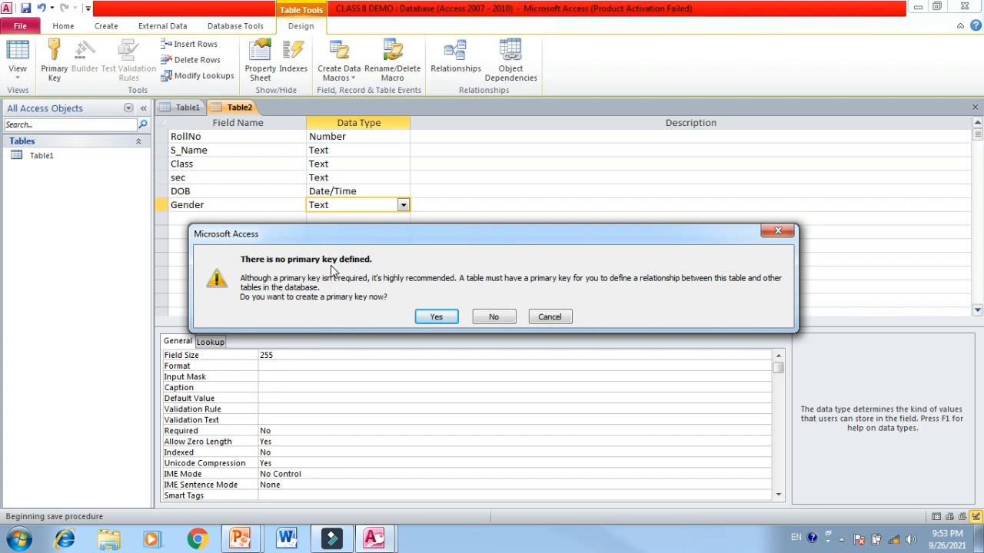
{"action": "left_click", "coordinate": [502, 317]}
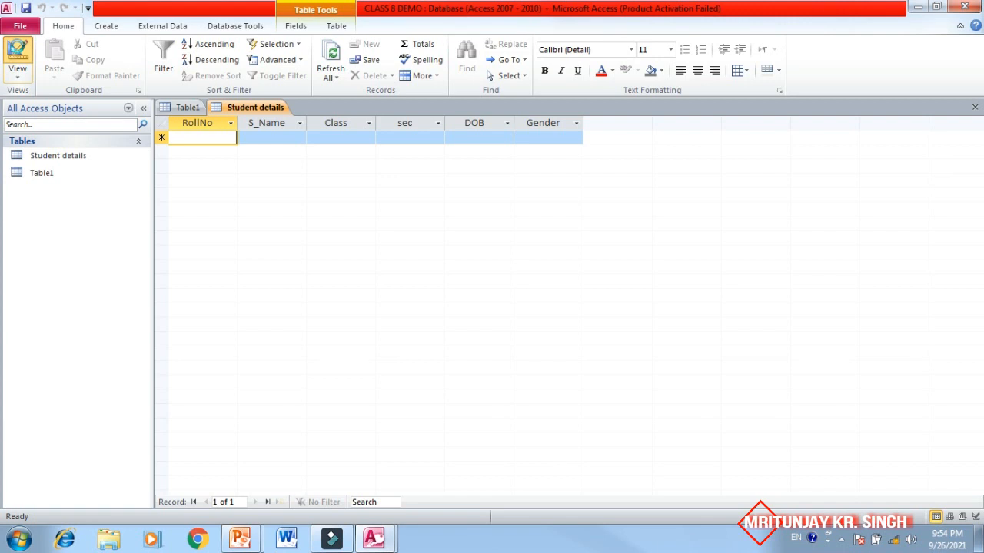
Start the first record in Student details with RollNo 1, the student's name, Class 8 and sec A
{"action": "left_click", "coordinate": [17, 56]}
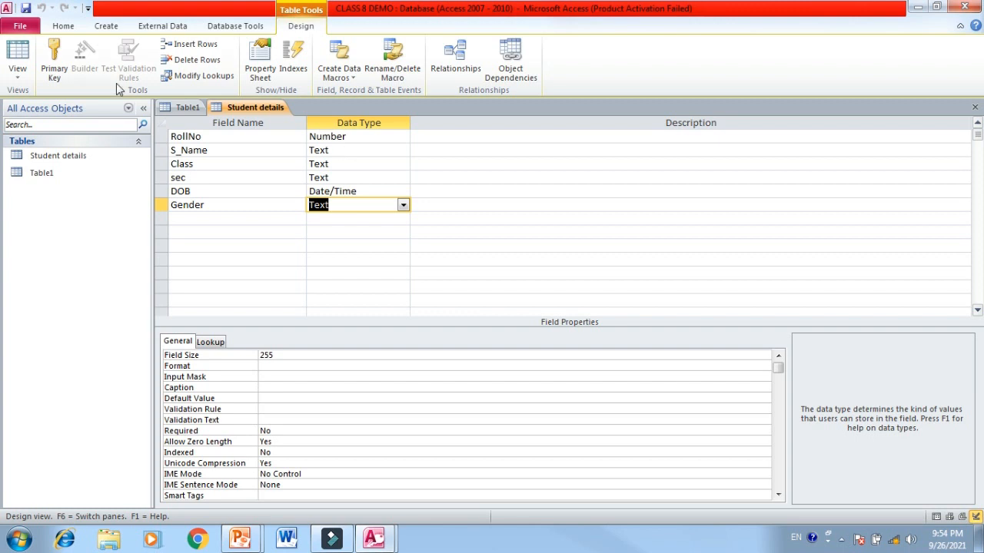
{"action": "left_click", "coordinate": [17, 55]}
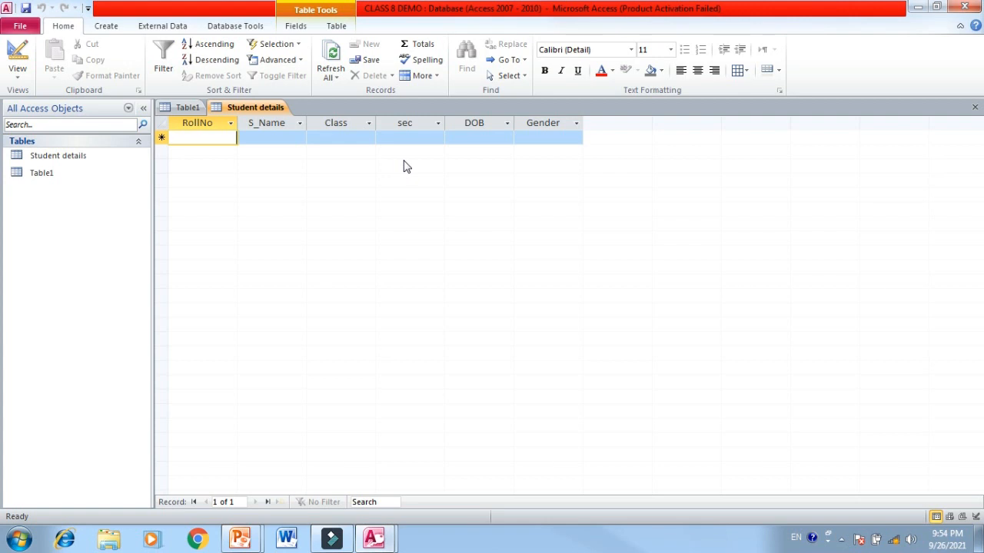
{"action": "type", "text": "1"}
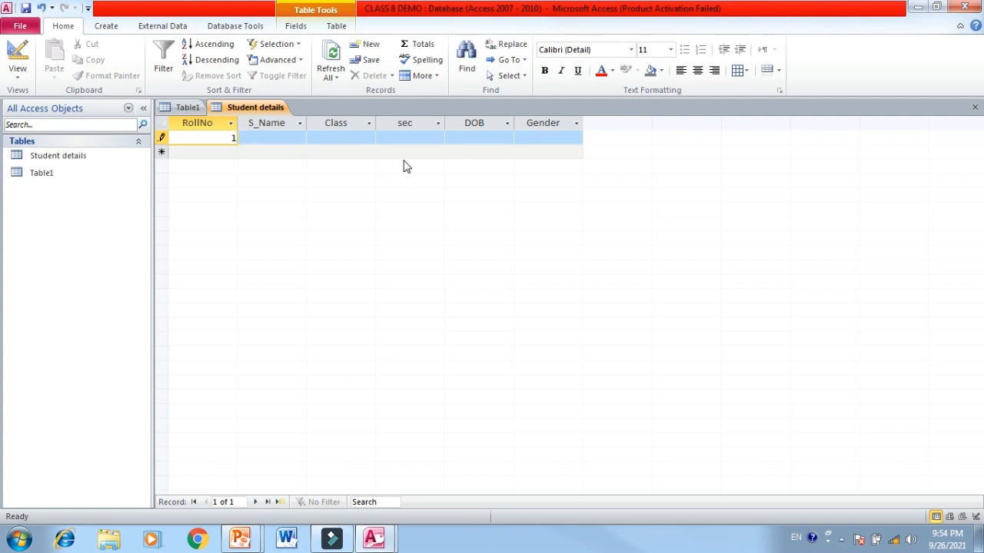
{"action": "left_click", "coordinate": [277, 137]}
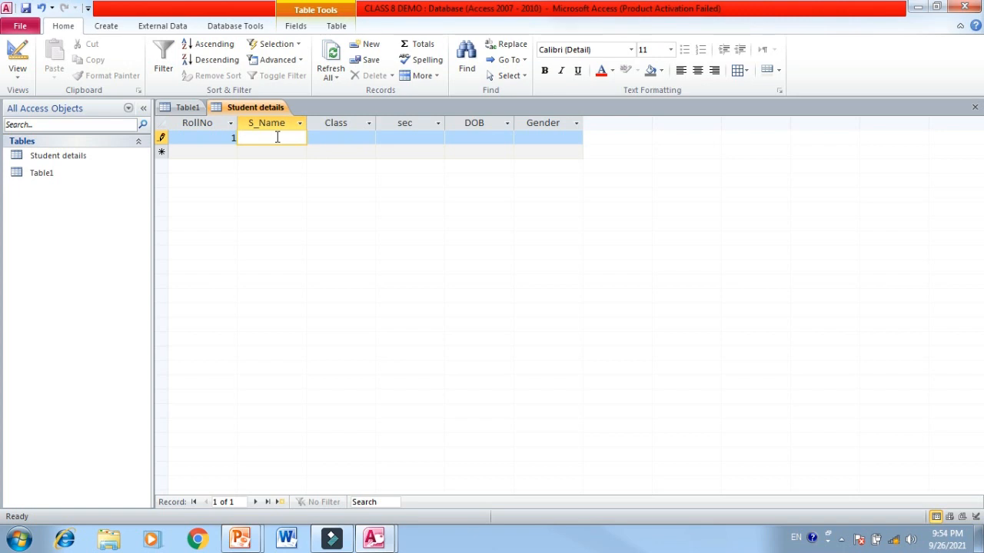
{"action": "type", "text": "Ashish"}
{"action": "key", "text": "Tab"}
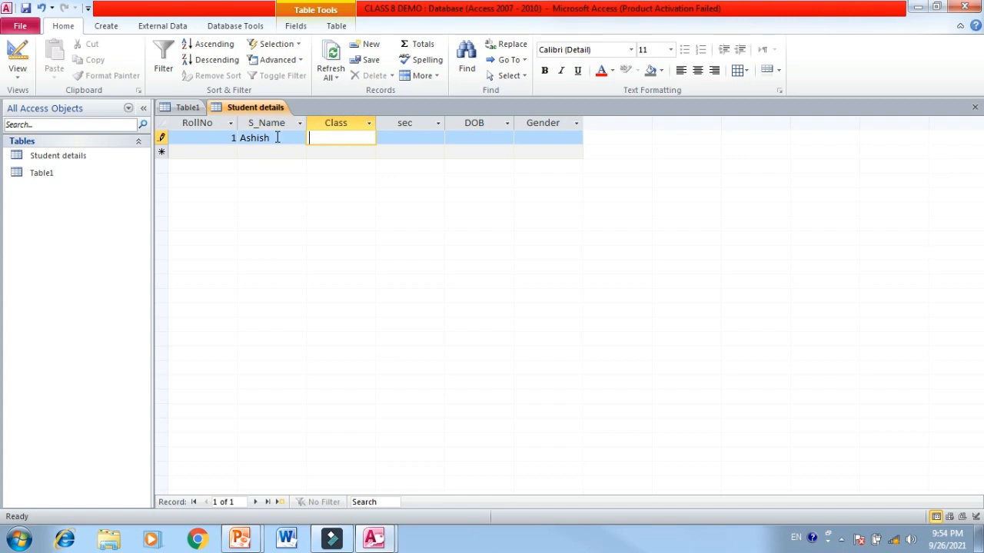
{"action": "type", "text": "8"}
{"action": "key", "text": "Tab"}
{"action": "type", "text": "A"}
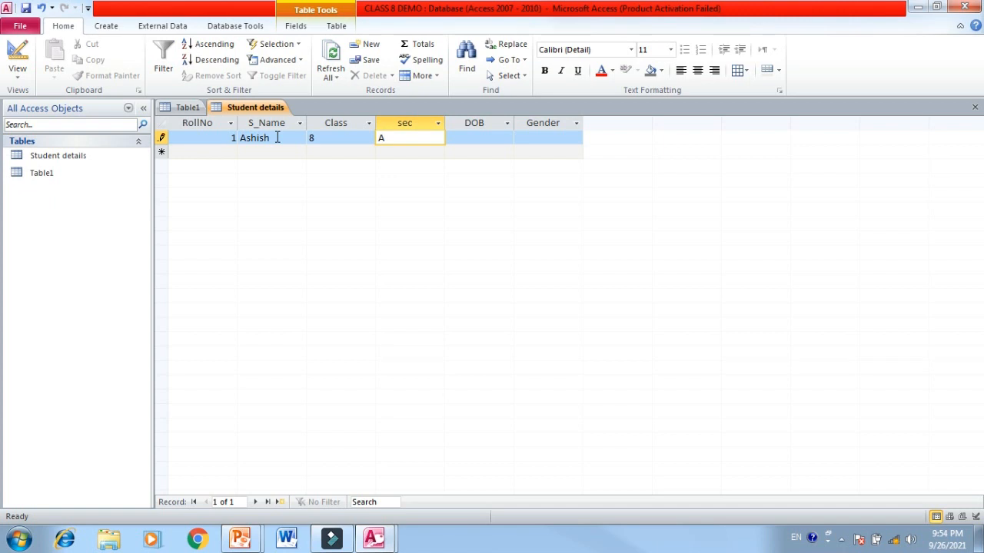
Complete the first record with the student's date of birth and the gender Male
{"action": "key", "text": "Tab"}
{"action": "type", "text": "12/"}
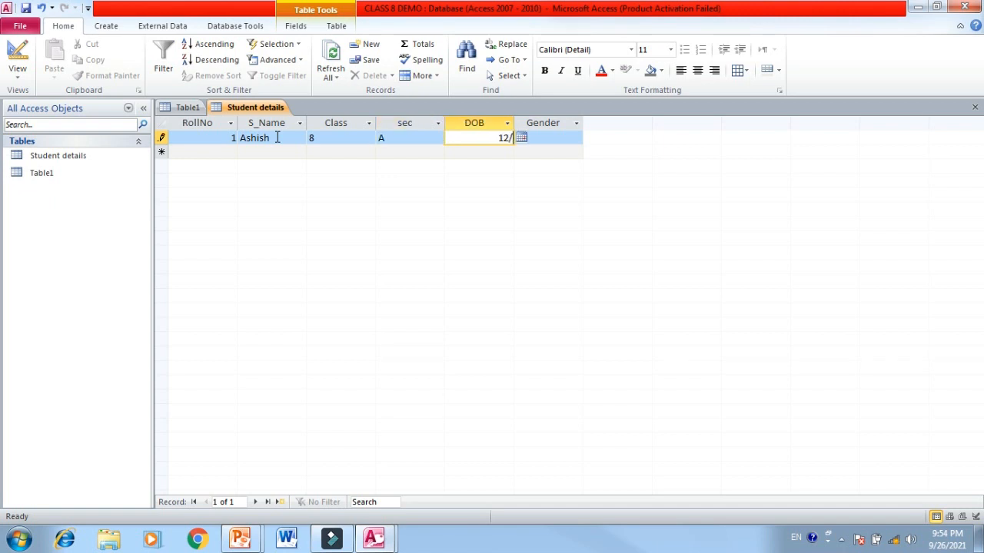
{"action": "type", "text": "5/2005"}
{"action": "key", "text": "Tab"}
{"action": "key", "text": "Tab"}
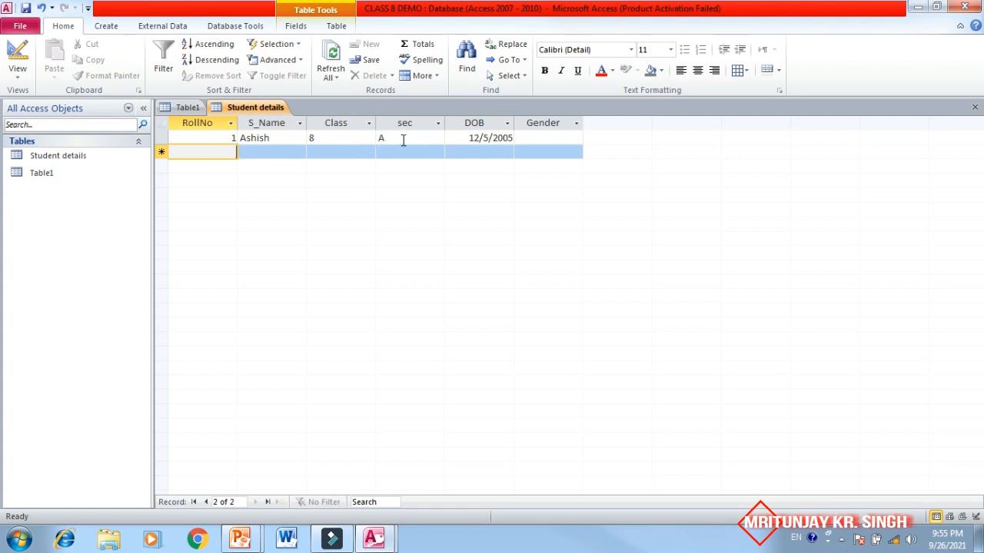
{"action": "left_click", "coordinate": [339, 140]}
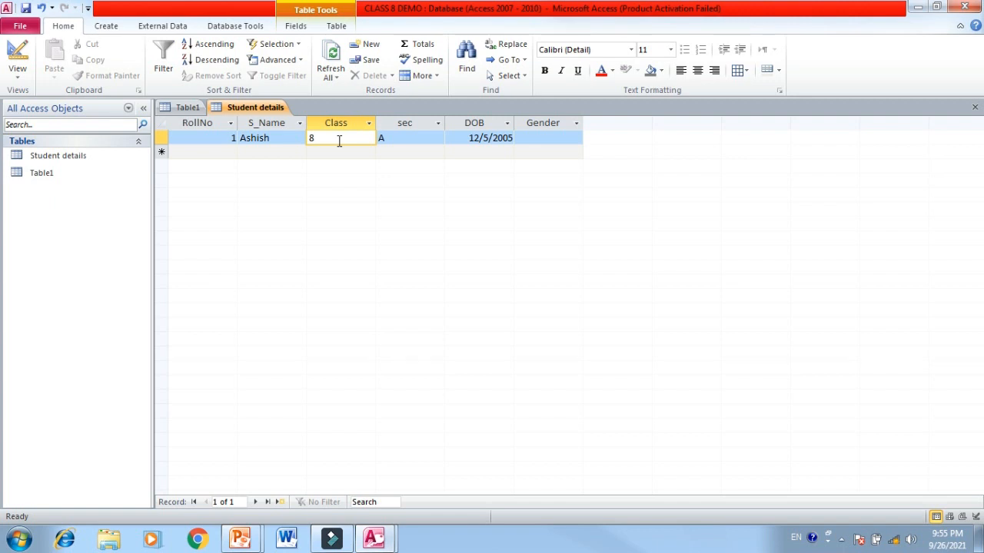
{"action": "left_click", "coordinate": [548, 138]}
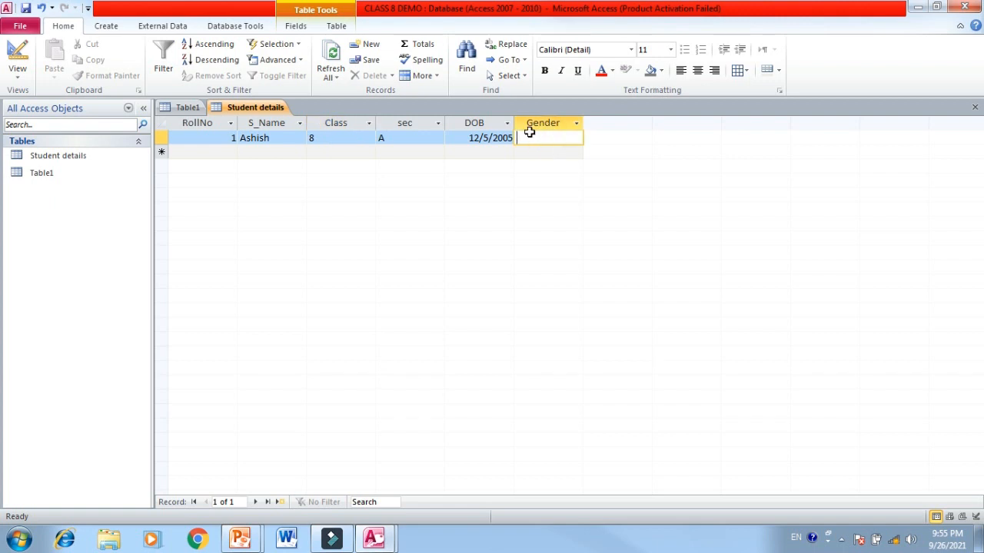
{"action": "type", "text": "Male"}
{"action": "key", "text": "Tab"}
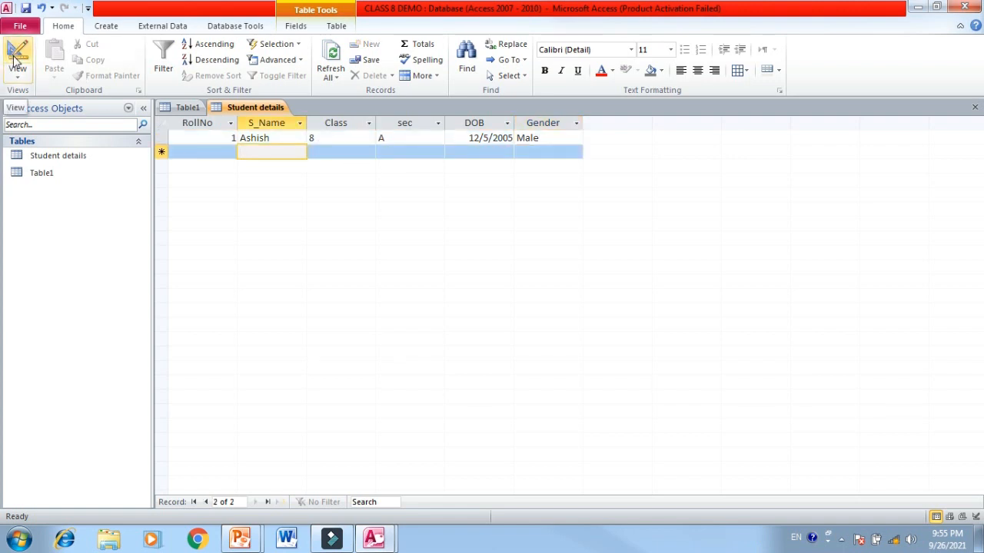
In the table's Design View, set the Class field's lookup display control to Combo Box
{"action": "left_click", "coordinate": [17, 56]}
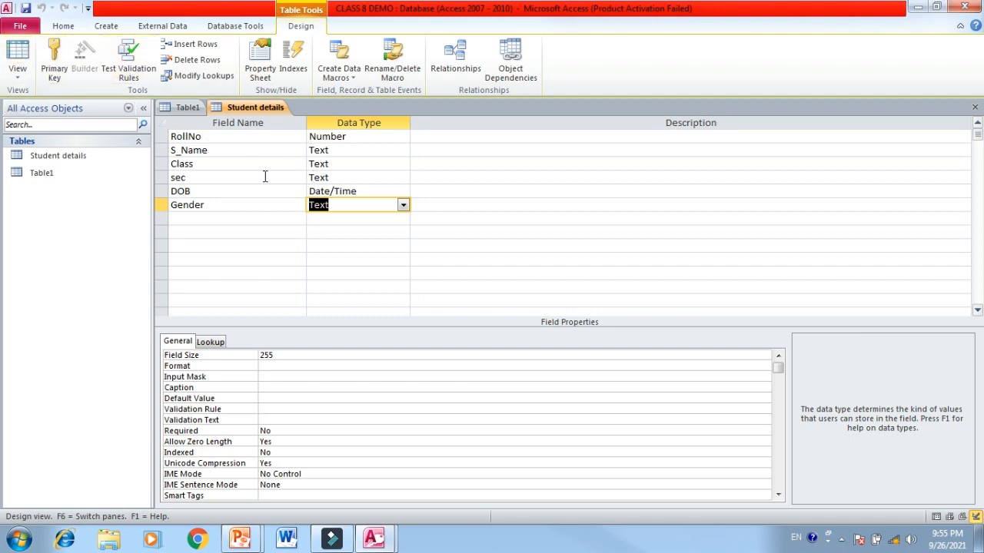
{"action": "left_click", "coordinate": [335, 165]}
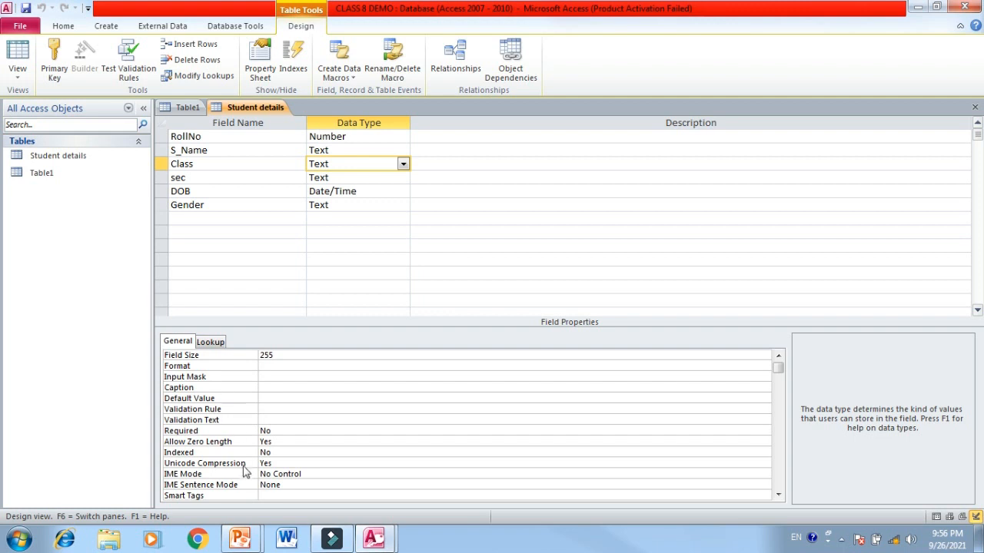
{"action": "left_click", "coordinate": [210, 343]}
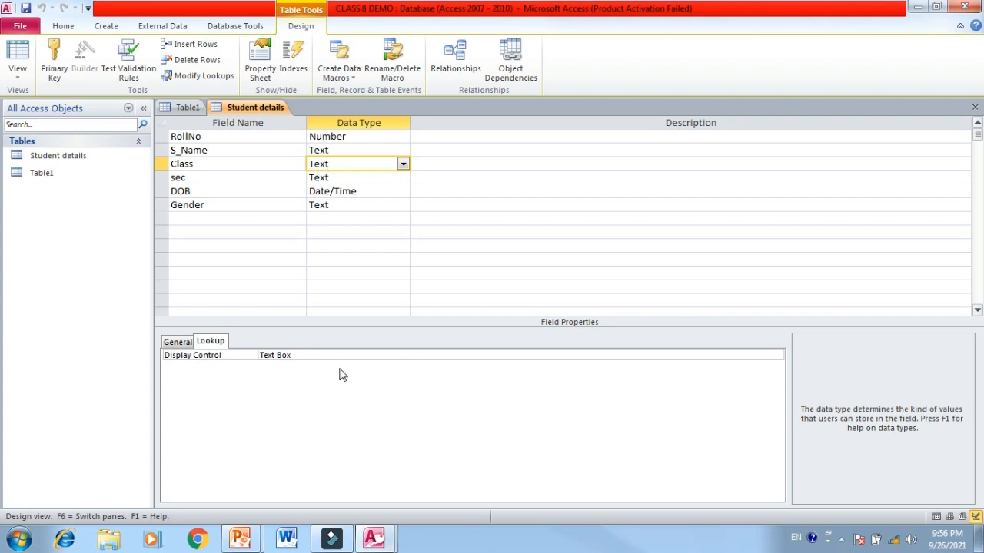
{"action": "left_click", "coordinate": [358, 354]}
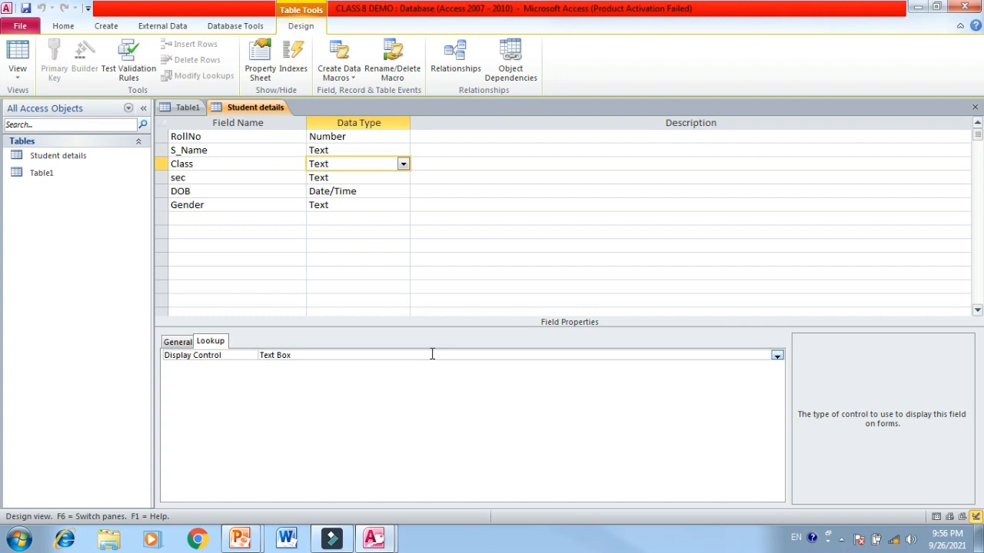
{"action": "left_click", "coordinate": [776, 357]}
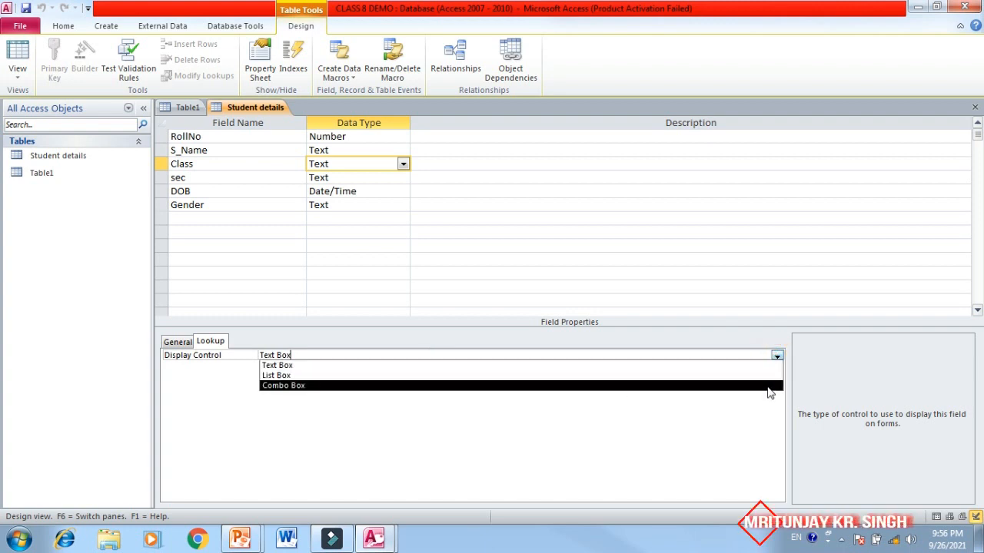
{"action": "left_click", "coordinate": [767, 388]}
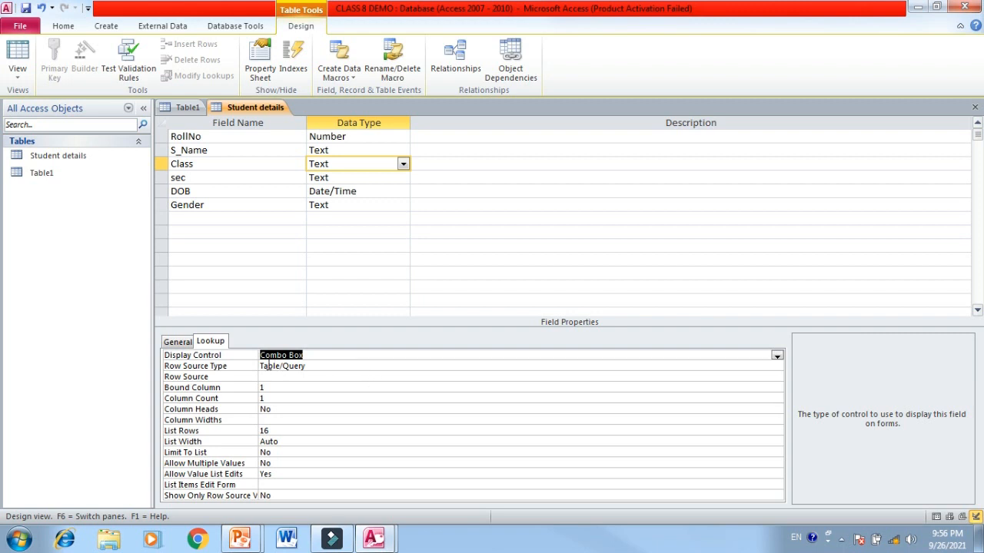
Set the Class lookup's row source type to Value List and its row source to 8;9;10
{"action": "left_click", "coordinate": [392, 365]}
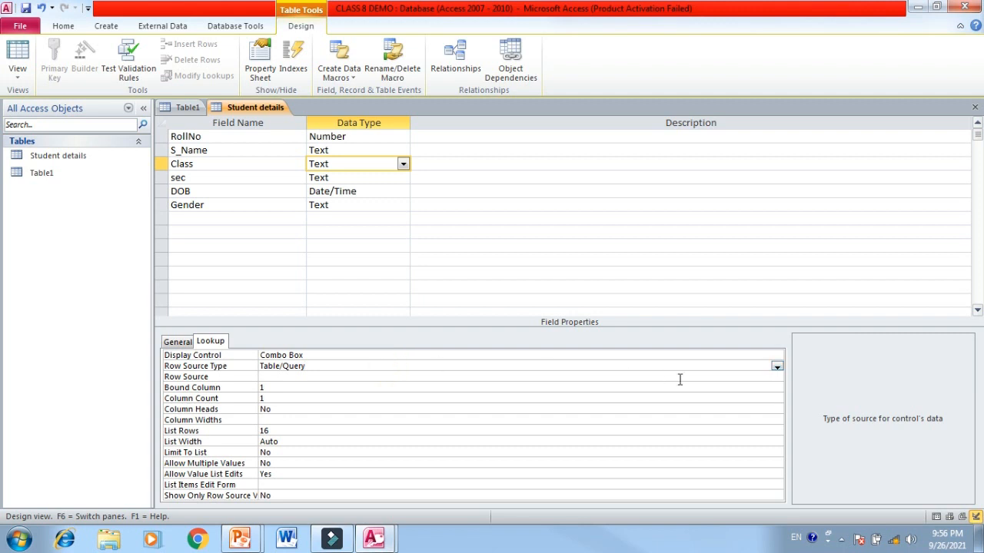
{"action": "left_click", "coordinate": [777, 368]}
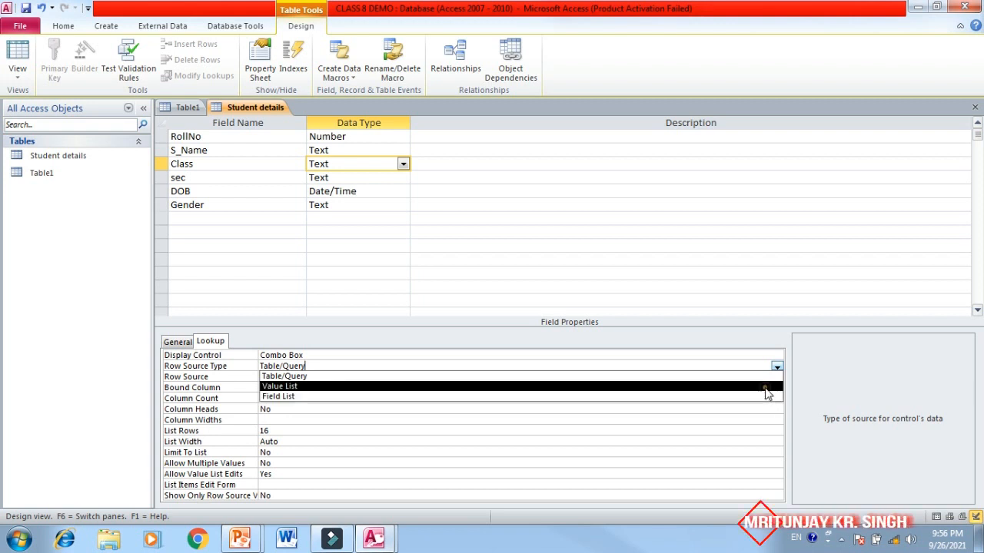
{"action": "left_click", "coordinate": [766, 388]}
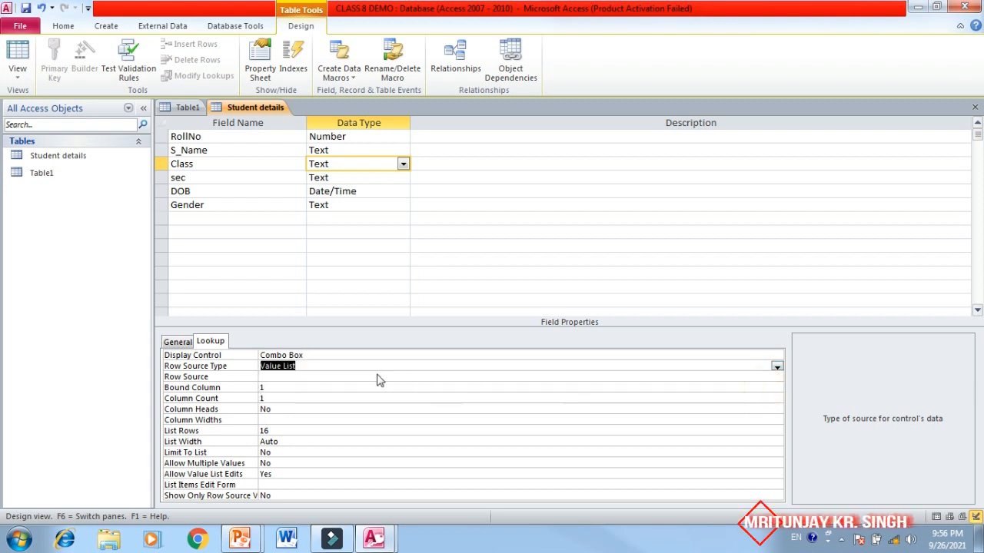
{"action": "left_click", "coordinate": [299, 375]}
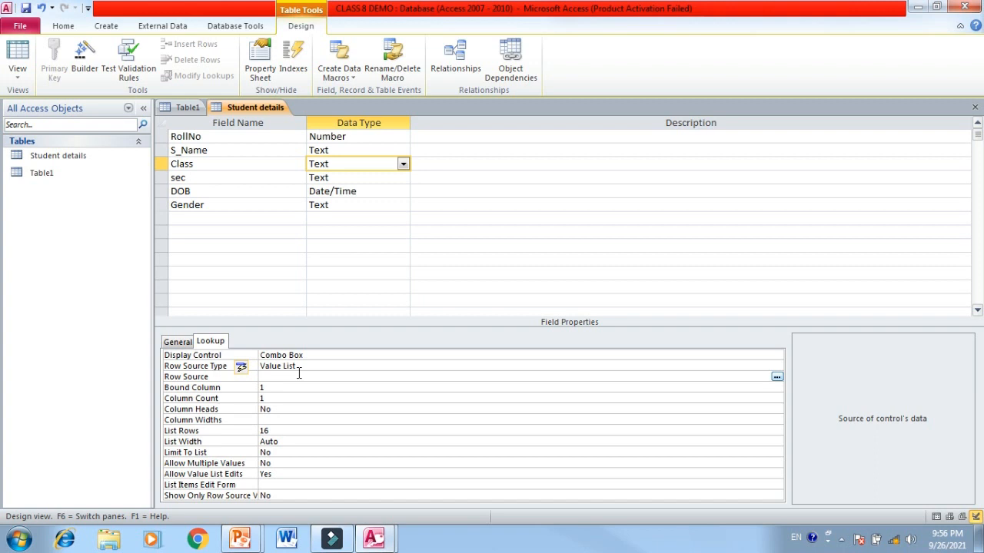
{"action": "type", "text": "A"}
{"action": "type", "text": "8, 9, 10"}
{"action": "left_click", "coordinate": [267, 377]}
{"action": "left_click", "coordinate": [276, 376]}
Save the table, return to Datasheet View and open the Class value list in the first record
{"action": "left_click", "coordinate": [16, 52]}
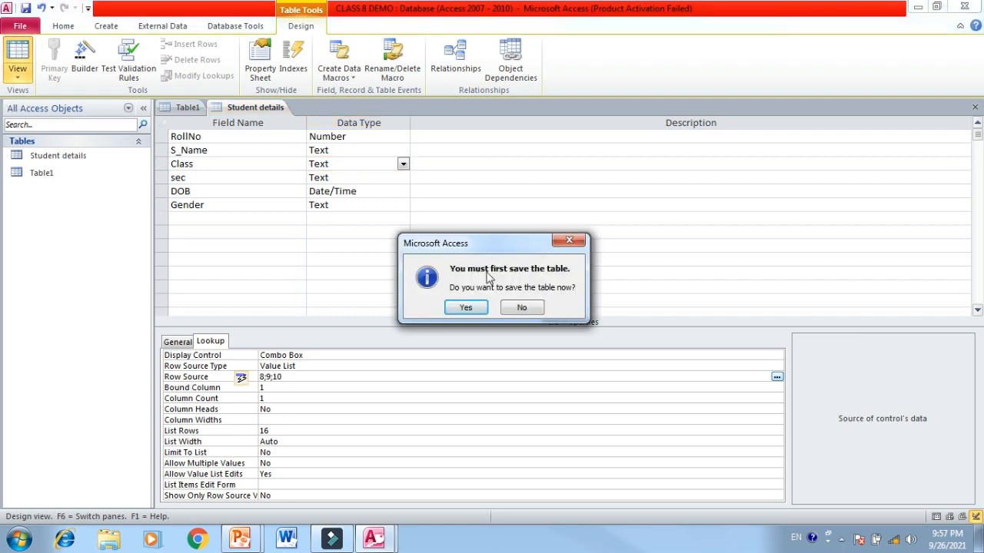
{"action": "left_click", "coordinate": [464, 307]}
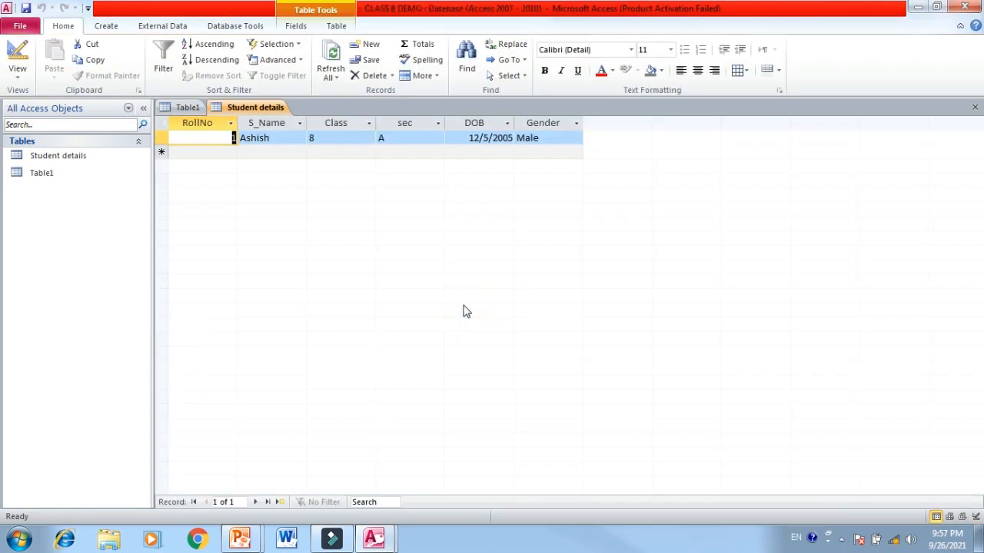
{"action": "left_click", "coordinate": [330, 141]}
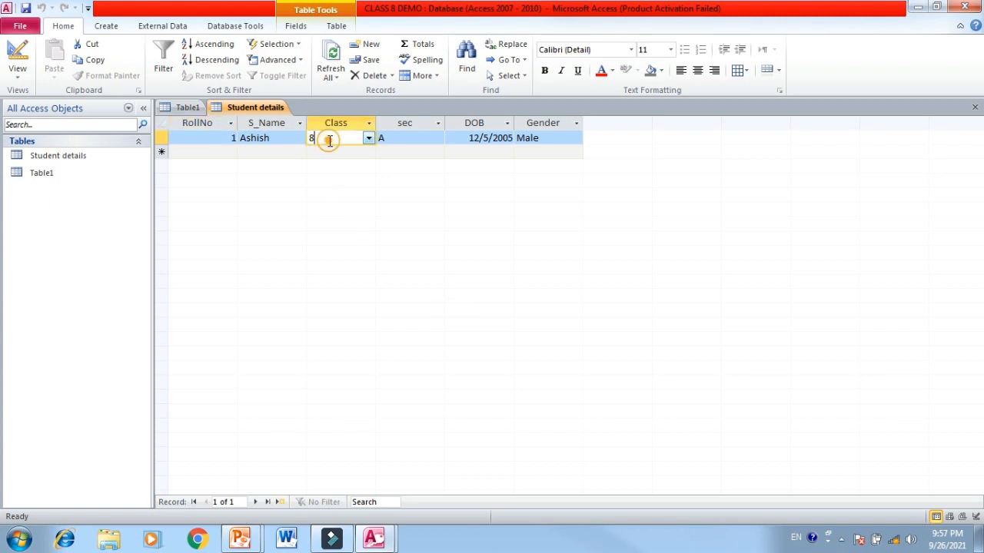
{"action": "left_click", "coordinate": [369, 139]}
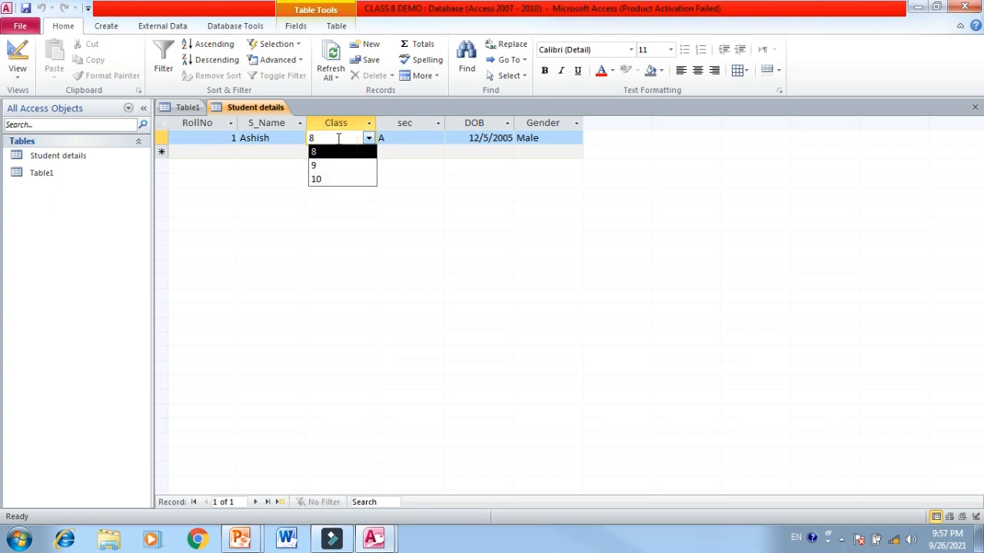
In the table's Design View, set the sec field's lookup display control to Combo Box
{"action": "left_click", "coordinate": [17, 51]}
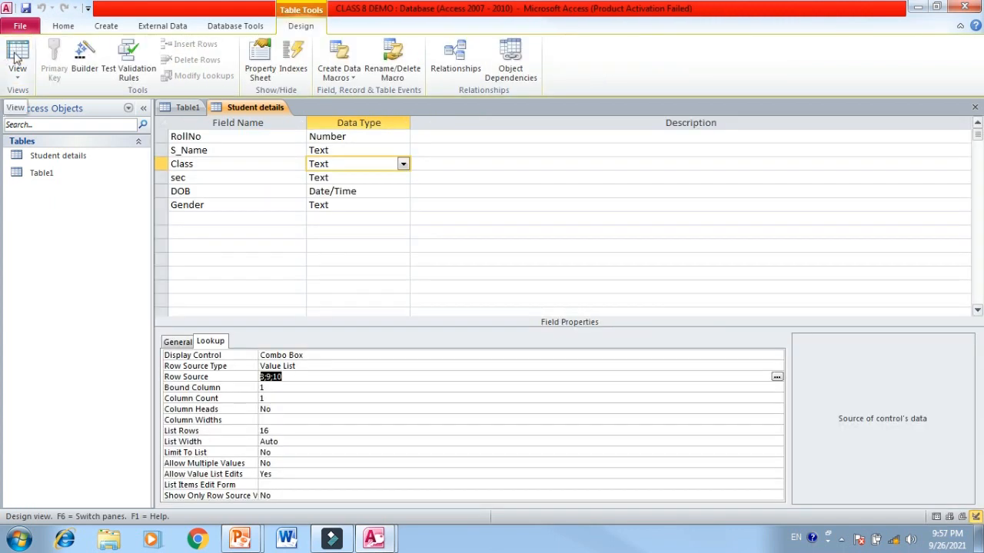
{"action": "left_click", "coordinate": [330, 177]}
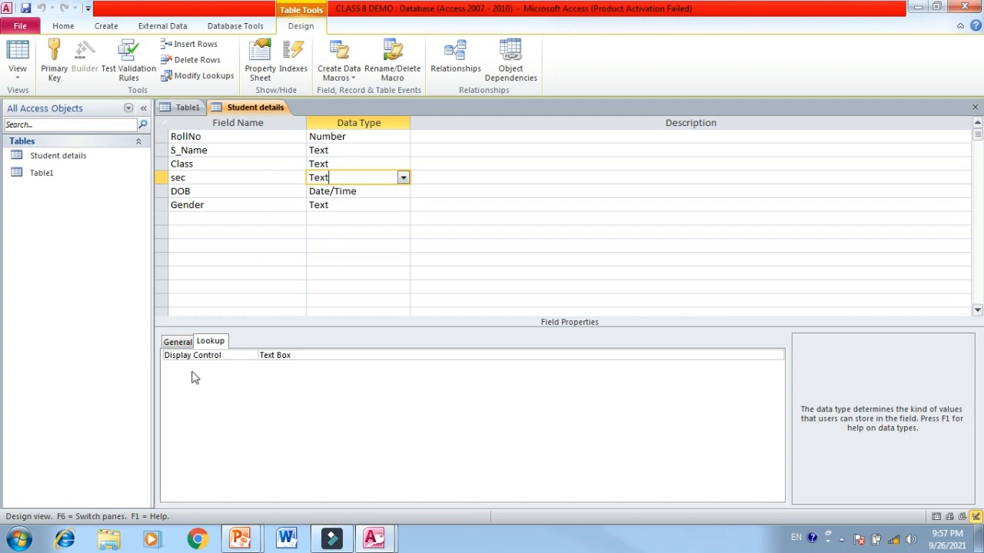
{"action": "left_click", "coordinate": [491, 358]}
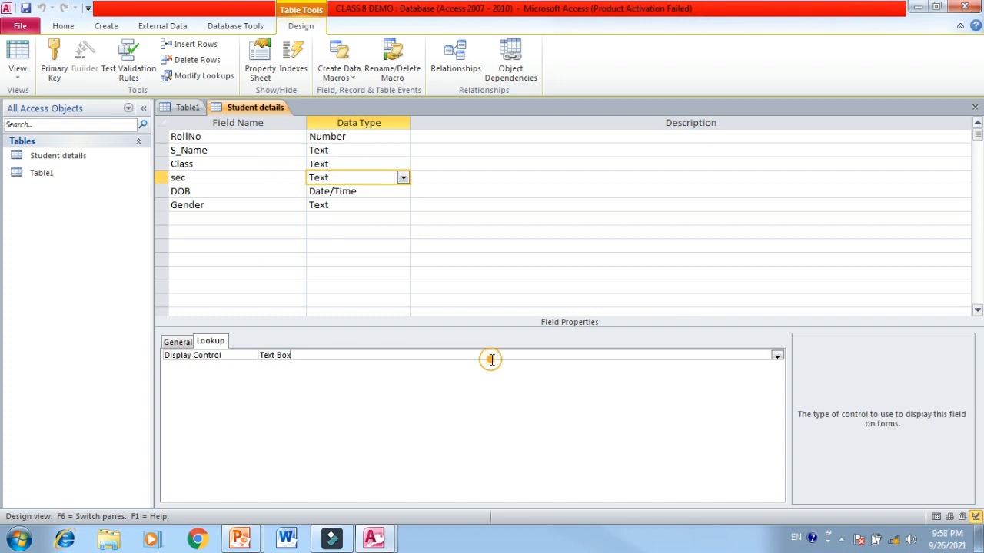
{"action": "left_click", "coordinate": [777, 359]}
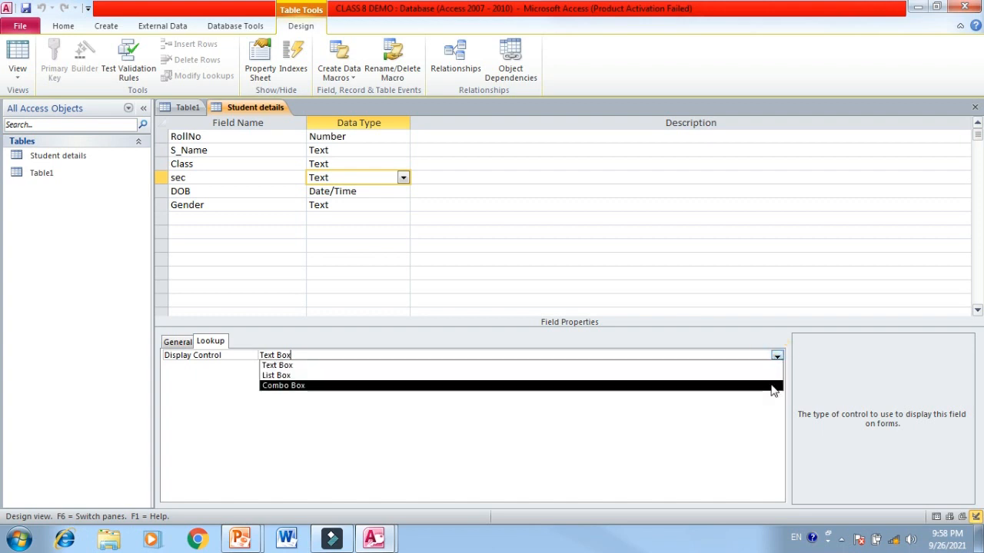
{"action": "left_click", "coordinate": [772, 386]}
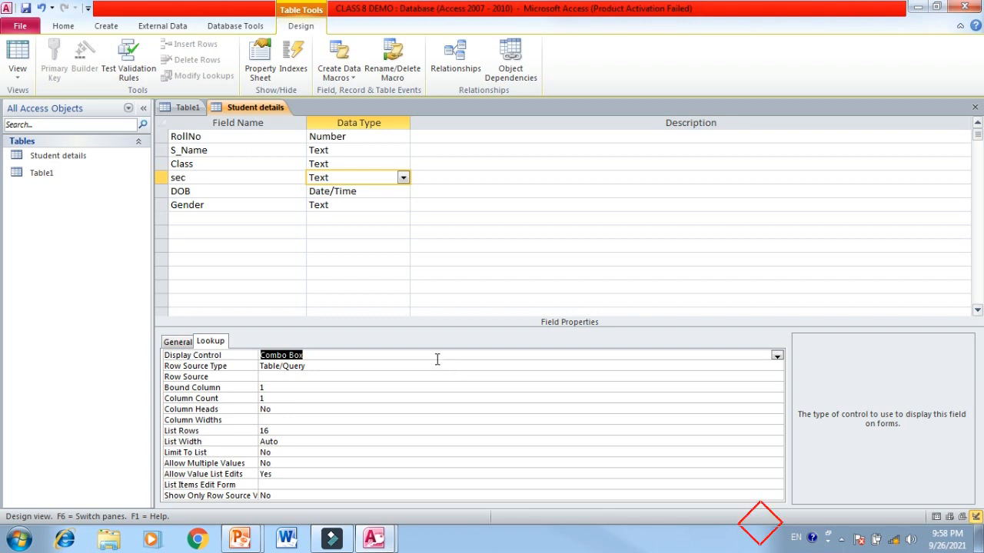
Set the sec lookup's row source type to Value List and its row source to A;B;C
{"action": "left_click", "coordinate": [326, 366]}
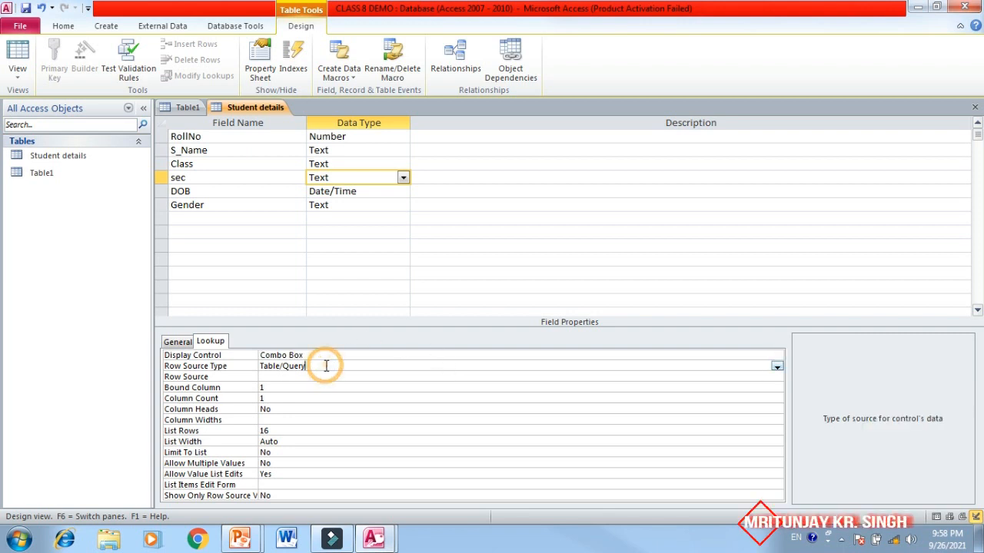
{"action": "left_click", "coordinate": [777, 367]}
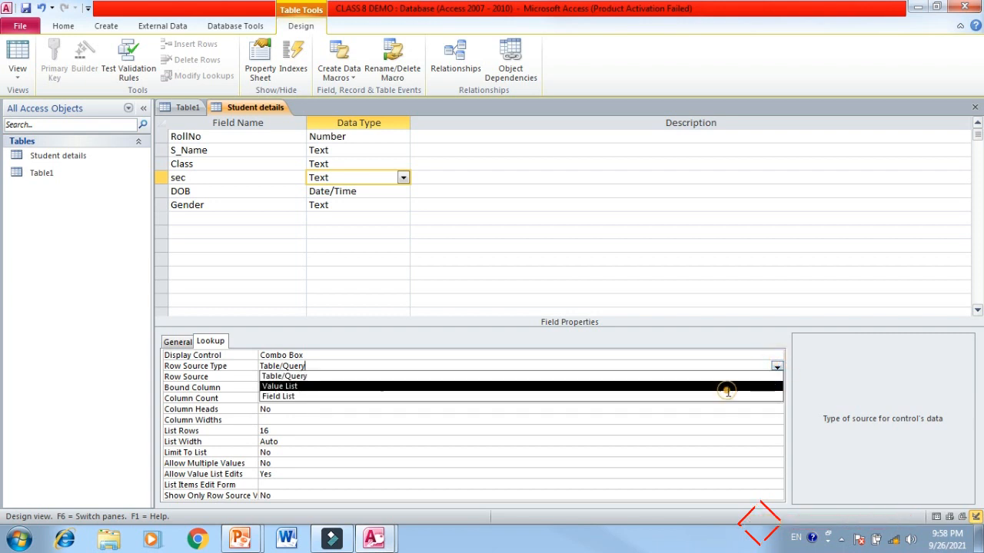
{"action": "left_click", "coordinate": [727, 386]}
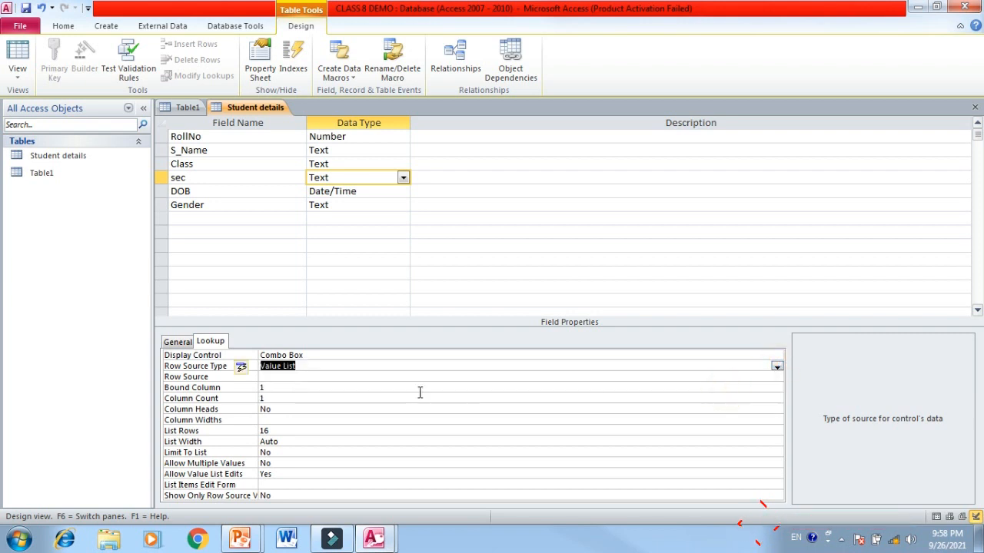
{"action": "left_click", "coordinate": [285, 377]}
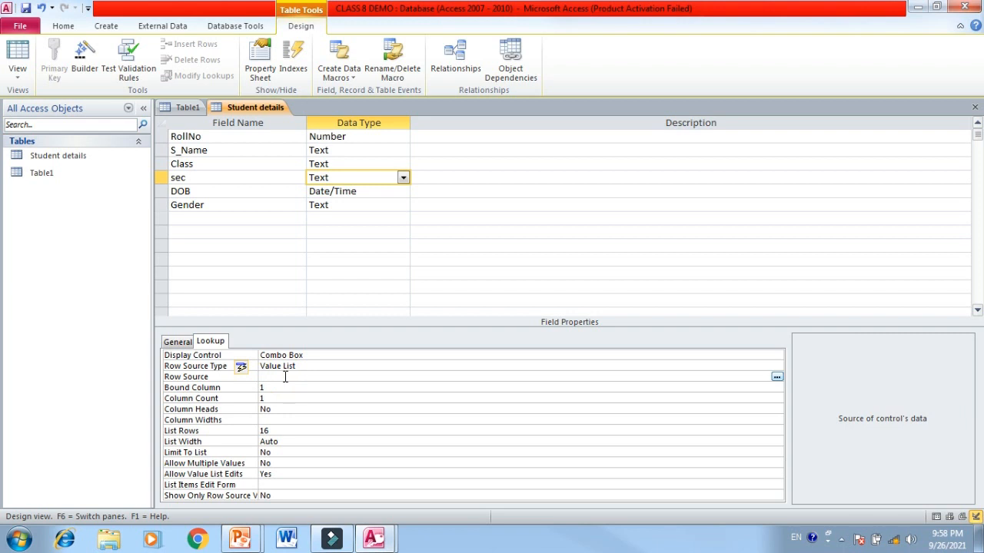
{"action": "type", "text": "A"}
{"action": "type", "text": ", B, C"}
Save the table, return to Datasheet View and open the sec value list in the first record
{"action": "left_click", "coordinate": [18, 51]}
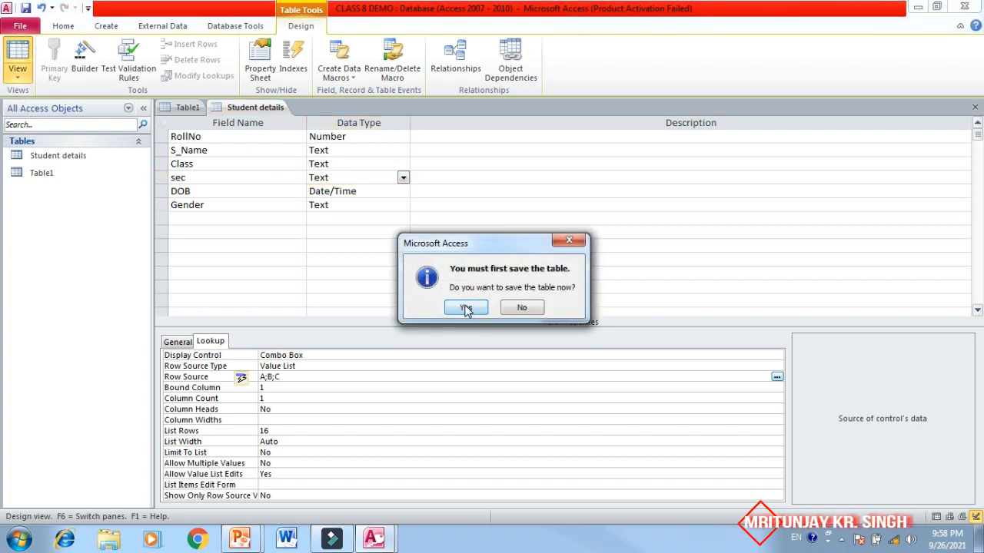
{"action": "left_click", "coordinate": [466, 308]}
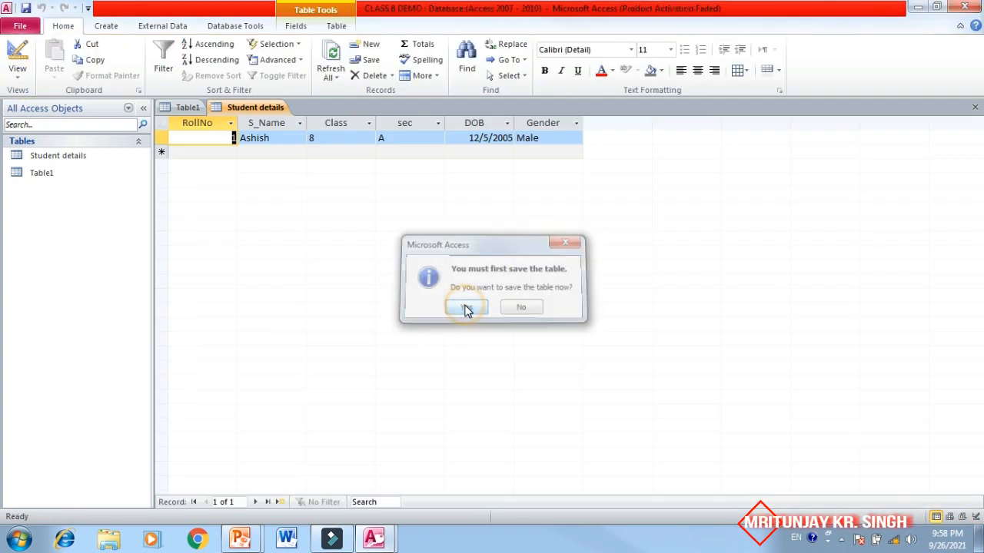
{"action": "left_click", "coordinate": [428, 138]}
{"action": "left_click", "coordinate": [437, 139]}
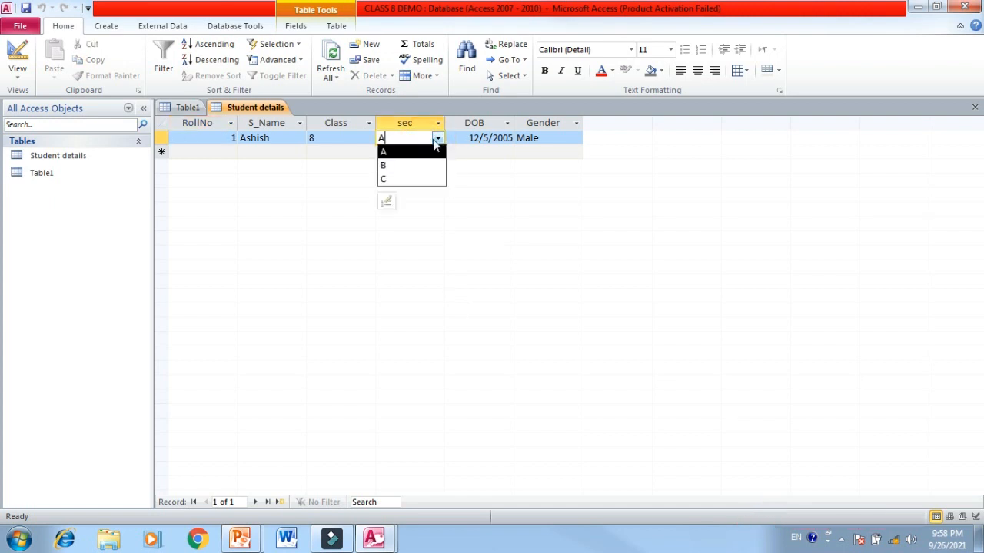
Start a second record with roll number 2 and enter the student's name
{"action": "left_click", "coordinate": [456, 139]}
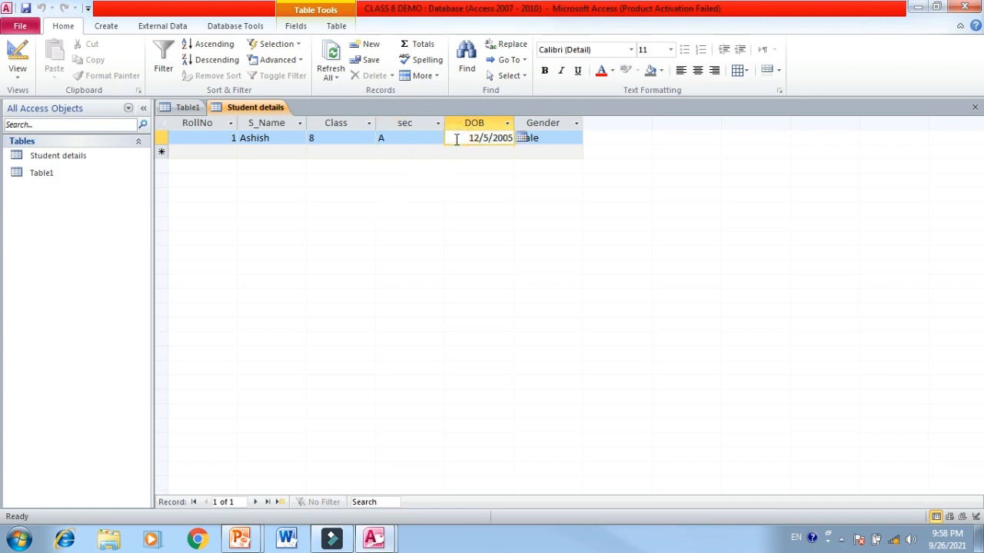
{"action": "key", "text": "Tab"}
{"action": "key", "text": "Tab"}
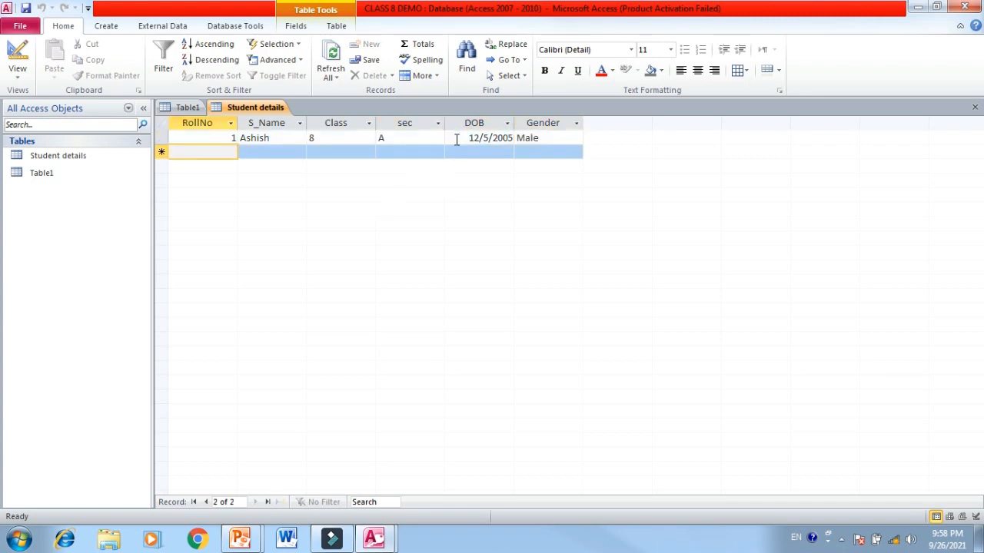
{"action": "type", "text": "2"}
{"action": "key", "text": "Tab"}
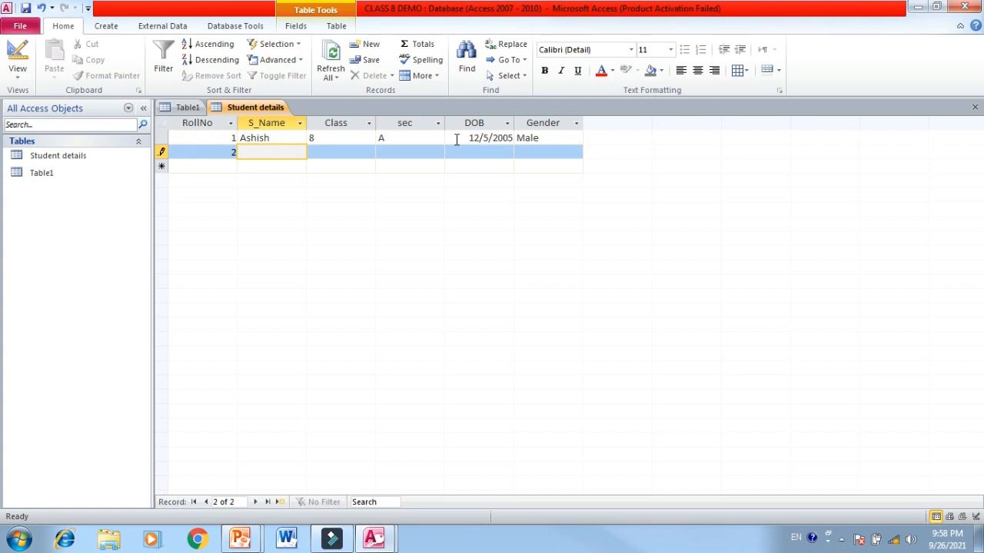
{"action": "type", "text": "Mohit"}
{"action": "key", "text": "Tab"}
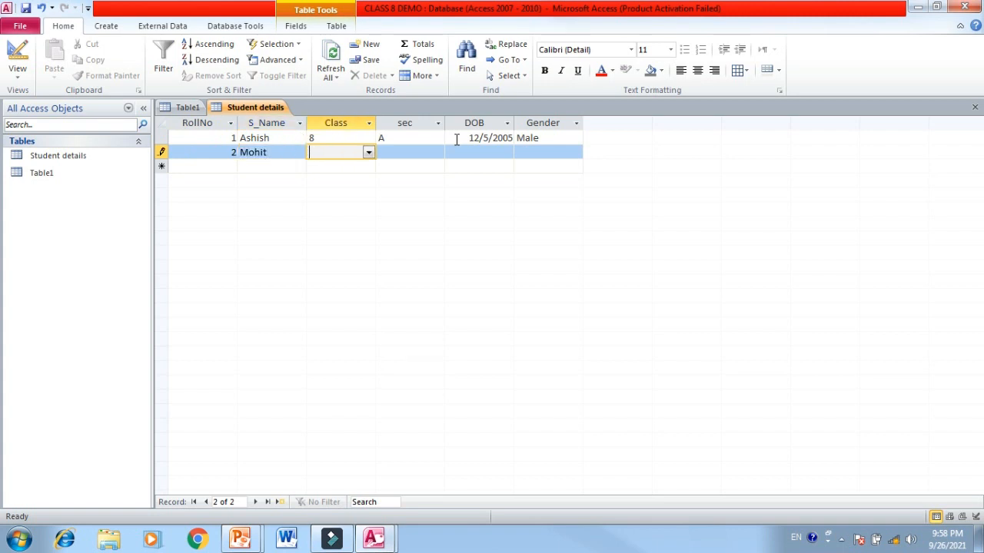
Set the second record's class to 9 and choose section B from the value list
{"action": "type", "text": "9"}
{"action": "key", "text": "Tab"}
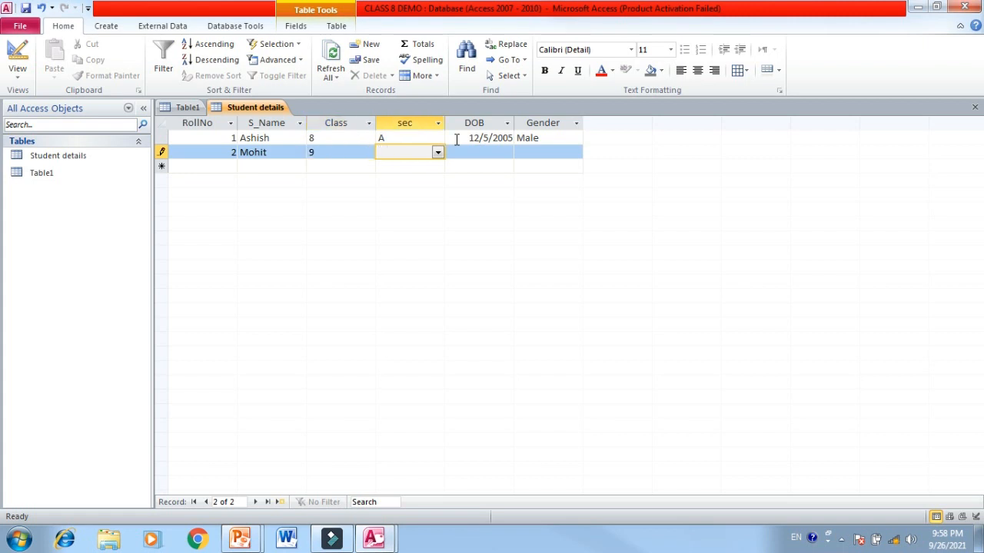
{"action": "type", "text": "b"}
{"action": "key", "text": "BackSpace"}
{"action": "left_click", "coordinate": [437, 153]}
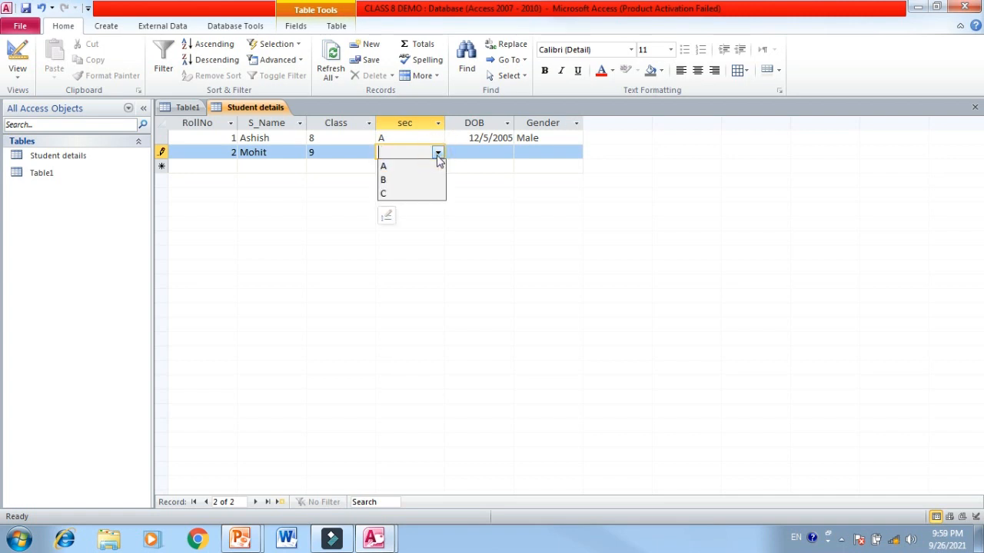
{"action": "left_click", "coordinate": [433, 180]}
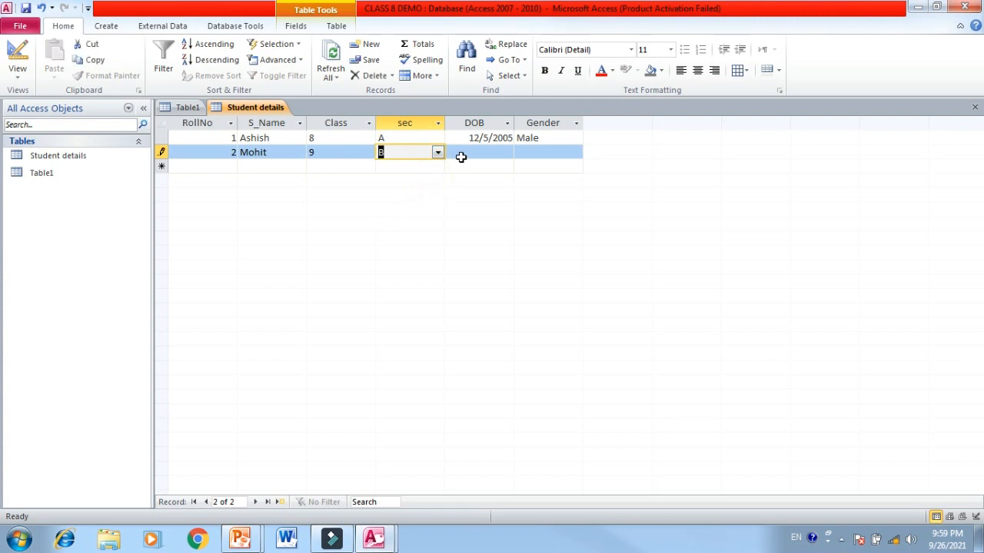
Complete the second record with the student's date of birth and the gender Male
{"action": "left_click", "coordinate": [462, 157]}
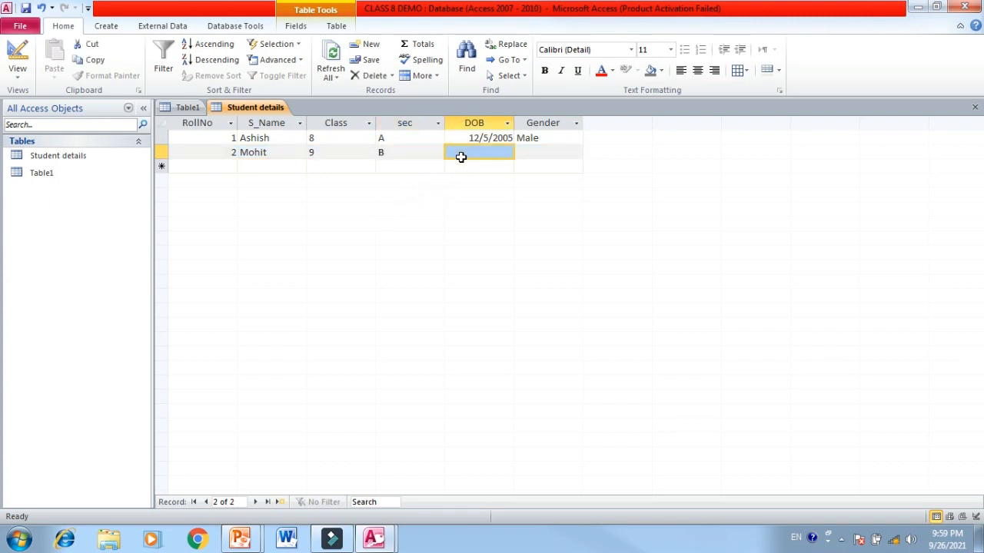
{"action": "type", "text": "26/03"}
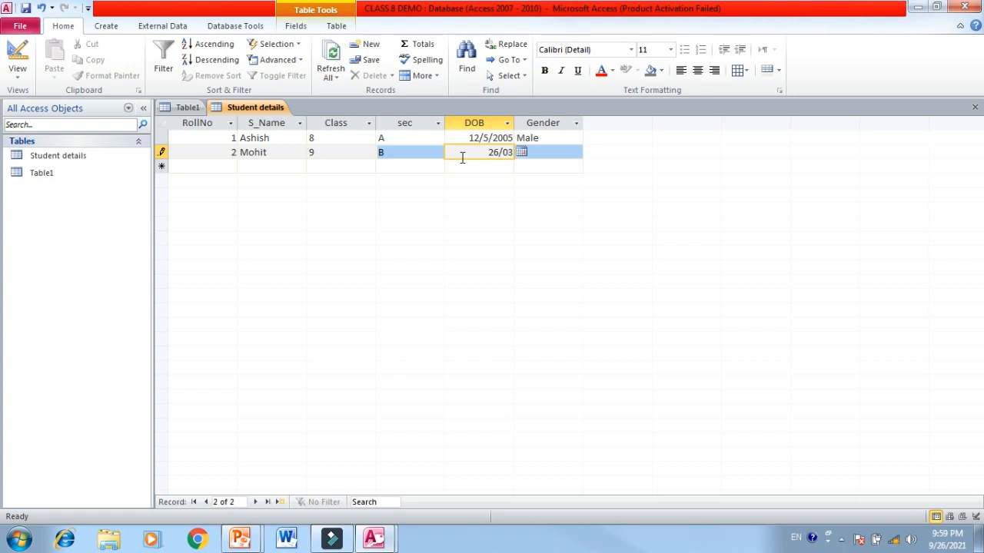
{"action": "type", "text": "/2005"}
{"action": "key", "text": "BackSpace"}
{"action": "type", "text": "4"}
{"action": "key", "text": "Tab"}
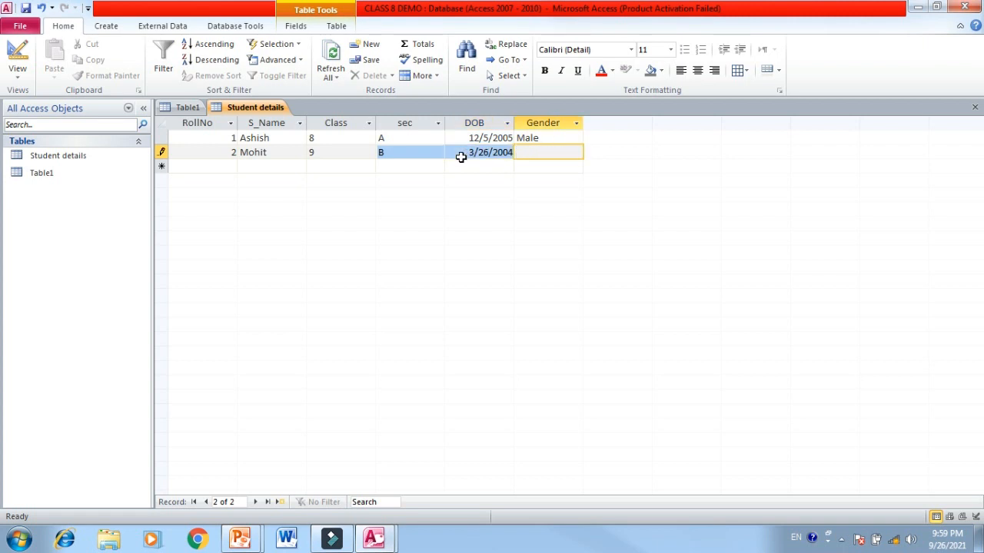
{"action": "type", "text": "Male"}
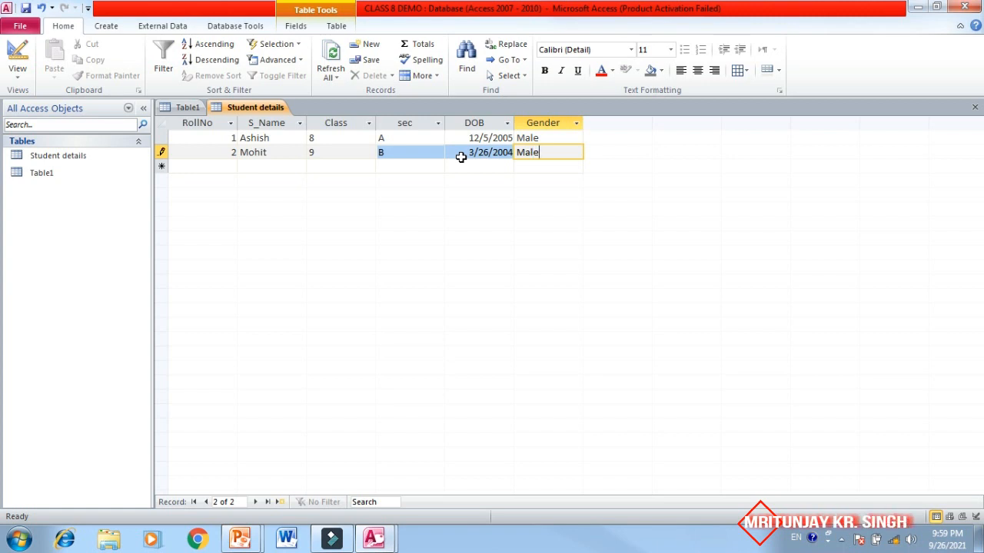
{"action": "key", "text": "Tab"}
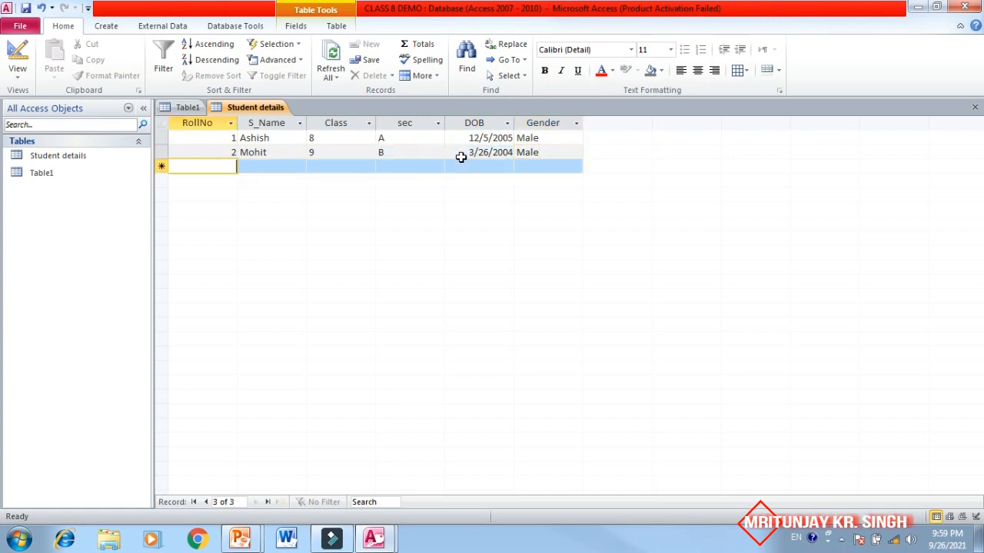
In the table's Design View, set the Gender field's lookup display control to List Box
{"action": "left_click", "coordinate": [18, 56]}
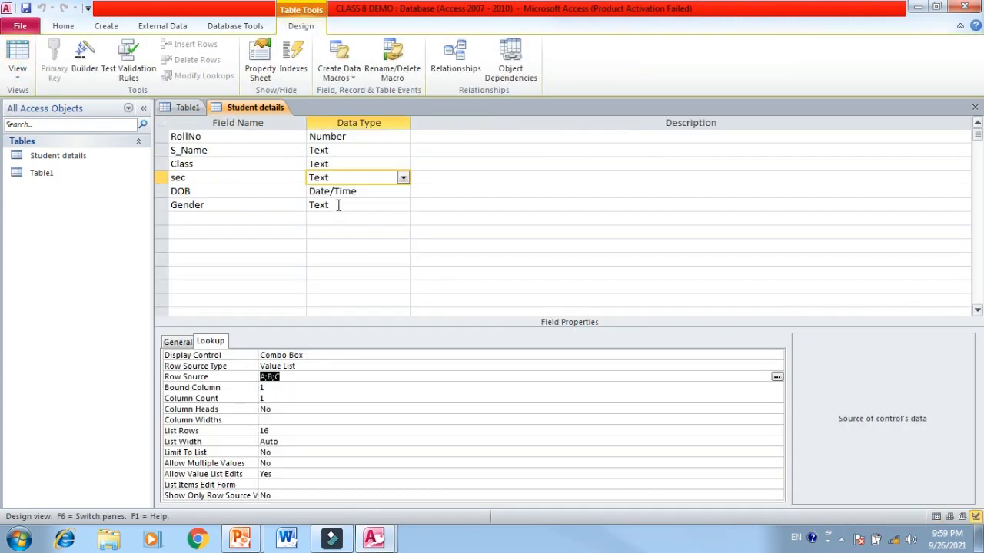
{"action": "left_click", "coordinate": [338, 205]}
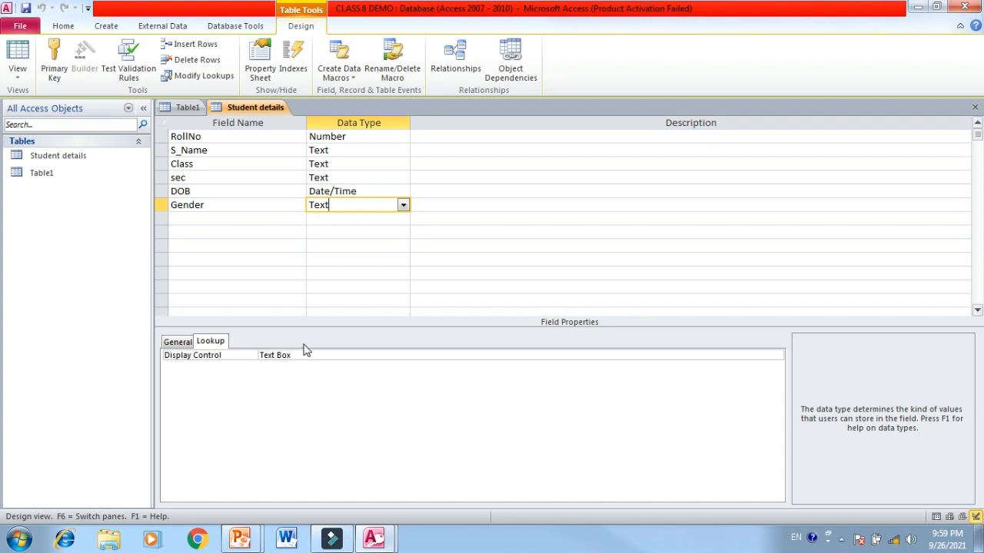
{"action": "left_click", "coordinate": [324, 359]}
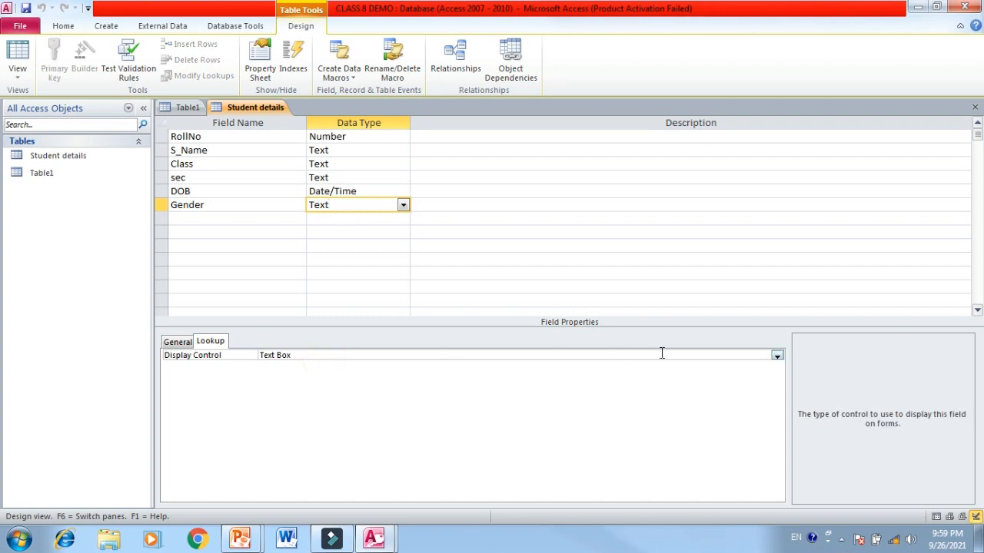
{"action": "left_click", "coordinate": [777, 357]}
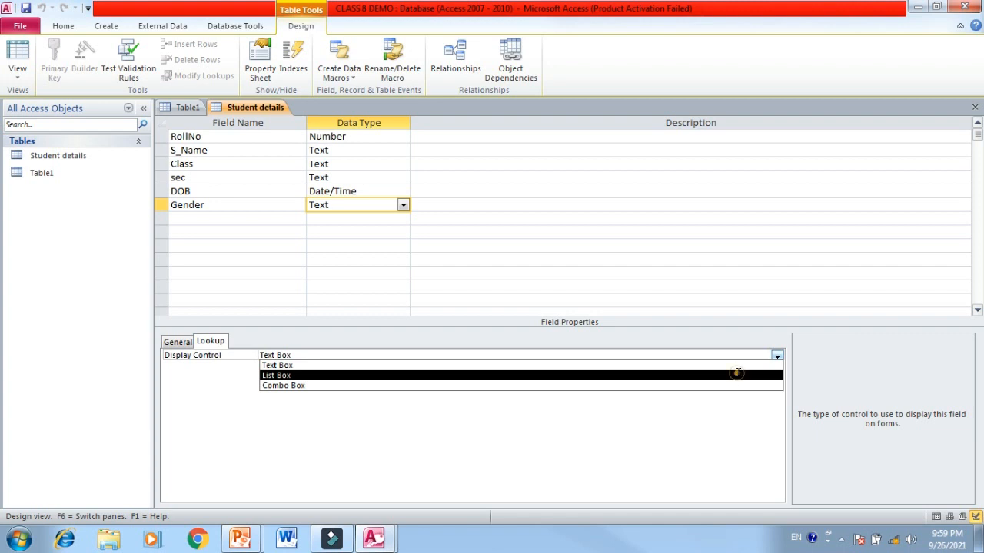
{"action": "left_click", "coordinate": [736, 375]}
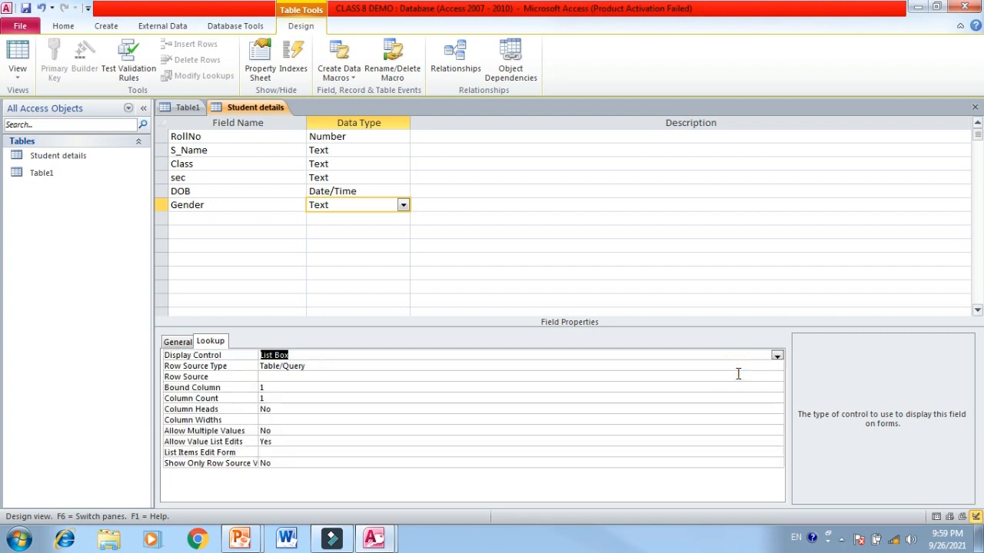
Set the Gender lookup's row source type to Value List and its row source to Male;Female
{"action": "left_click", "coordinate": [436, 366]}
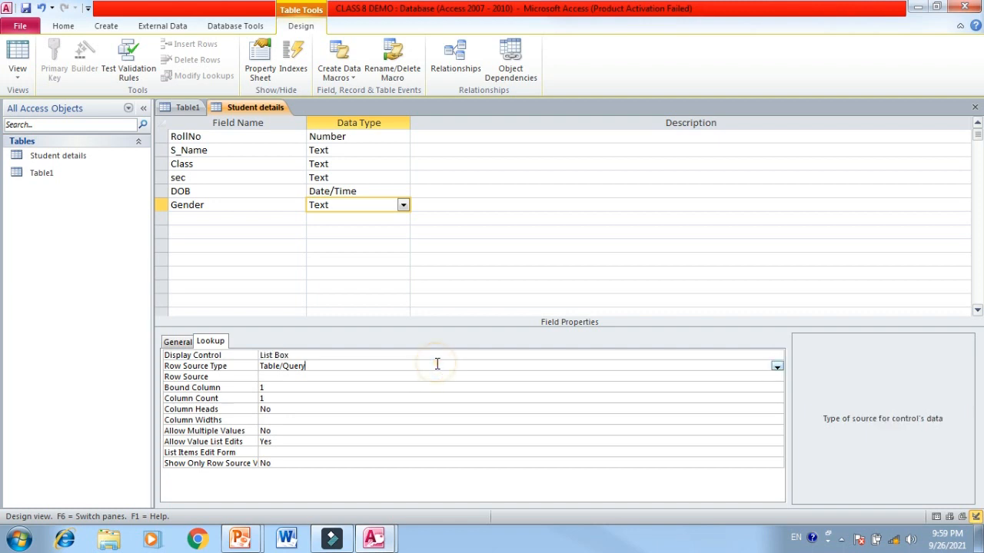
{"action": "left_click", "coordinate": [777, 367]}
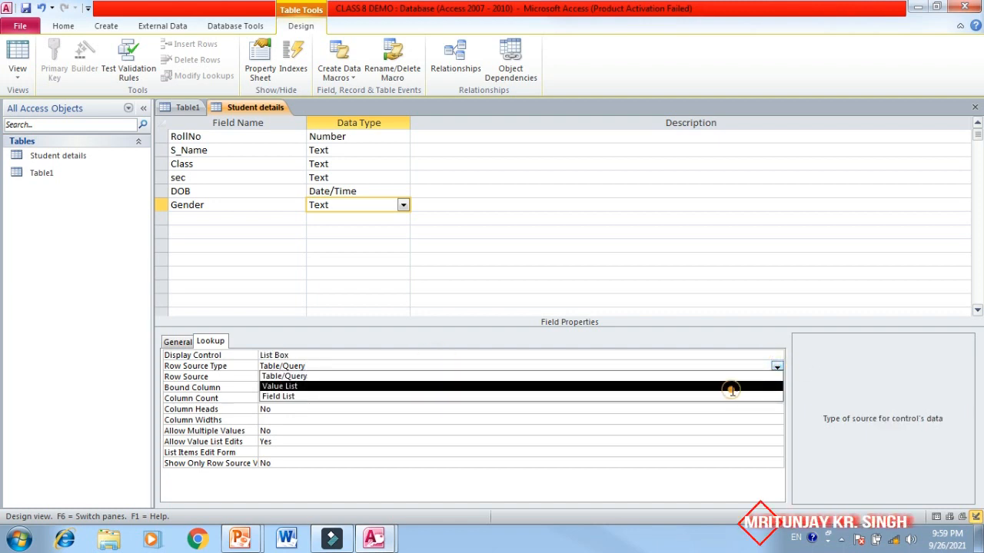
{"action": "left_click", "coordinate": [731, 387]}
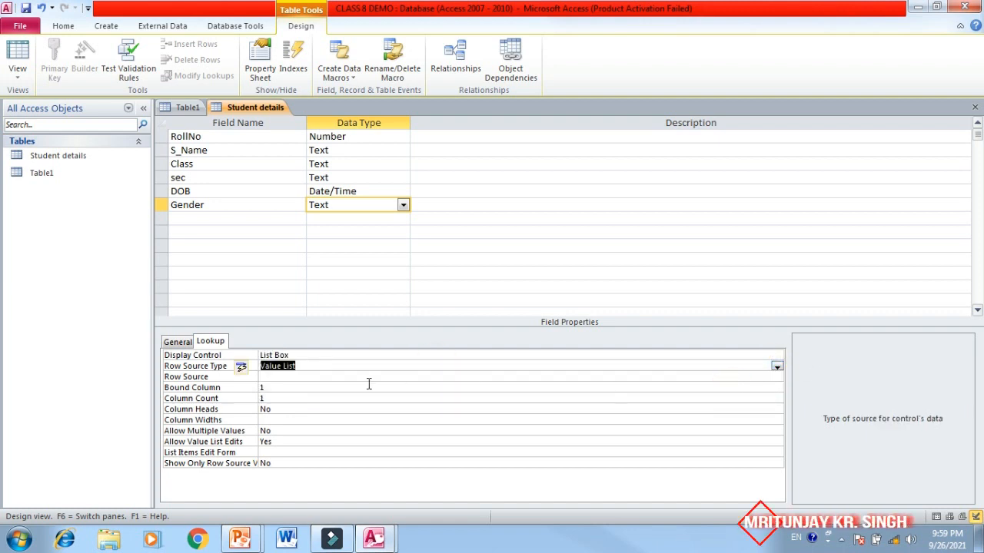
{"action": "left_click", "coordinate": [302, 376]}
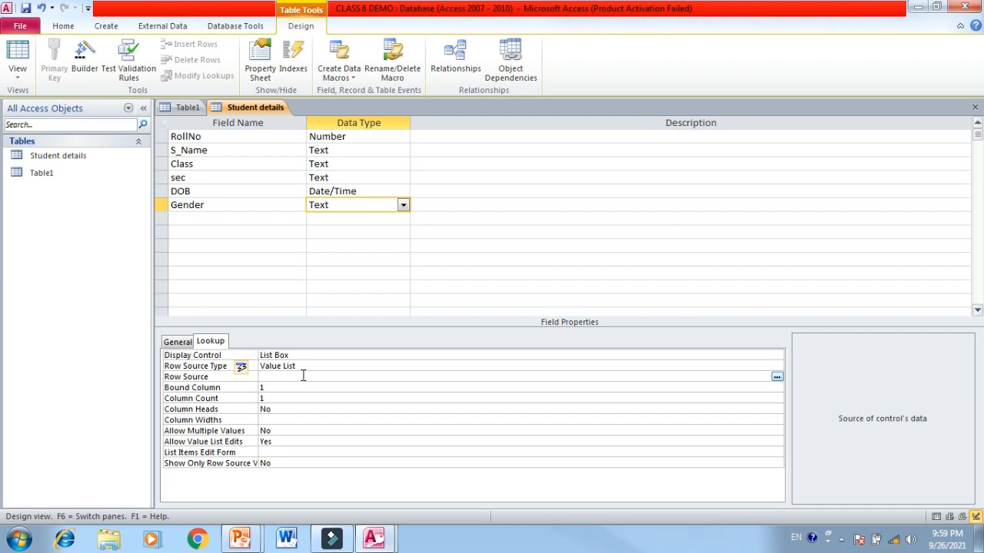
{"action": "type", "text": "M"}
{"action": "type", "text": "le,"}
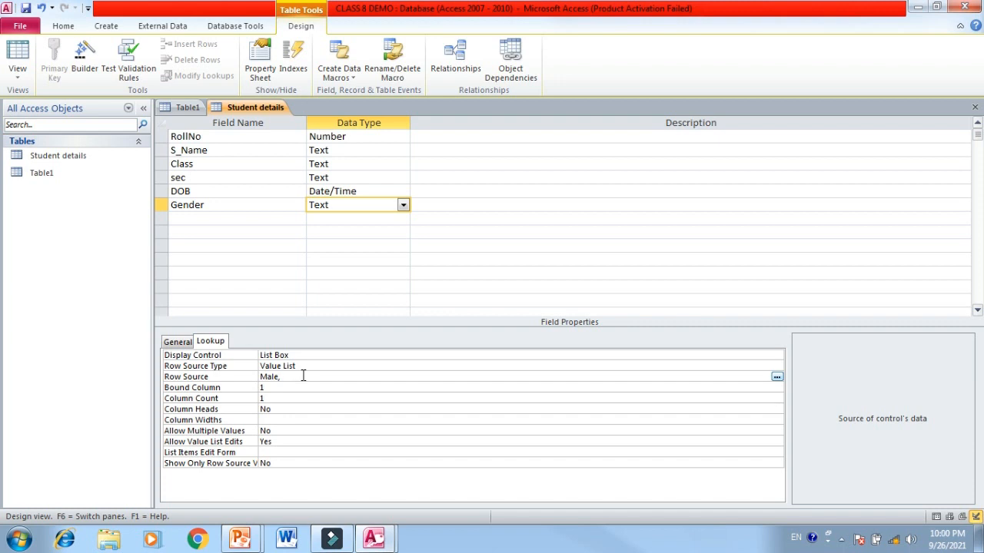
{"action": "type", "text": " Female"}
Save the table design, switch to Datasheet View and start a third record with roll number 3 and the student's name
{"action": "left_click", "coordinate": [20, 52]}
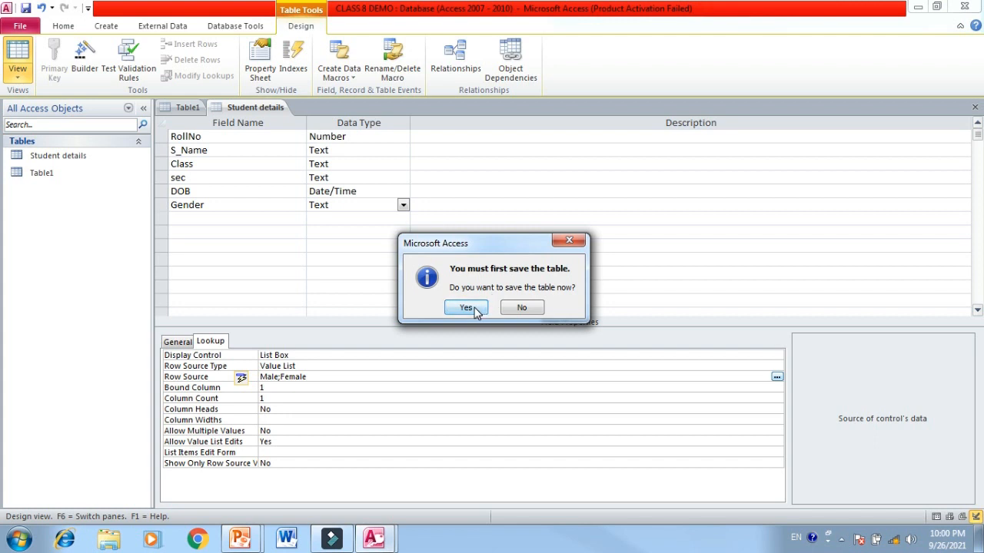
{"action": "left_click", "coordinate": [466, 307]}
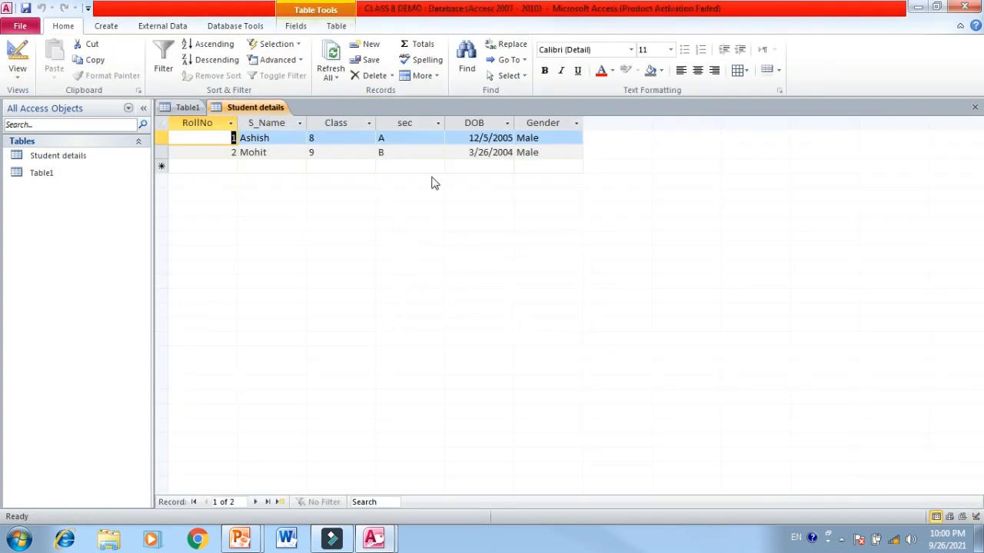
{"action": "left_click", "coordinate": [217, 166]}
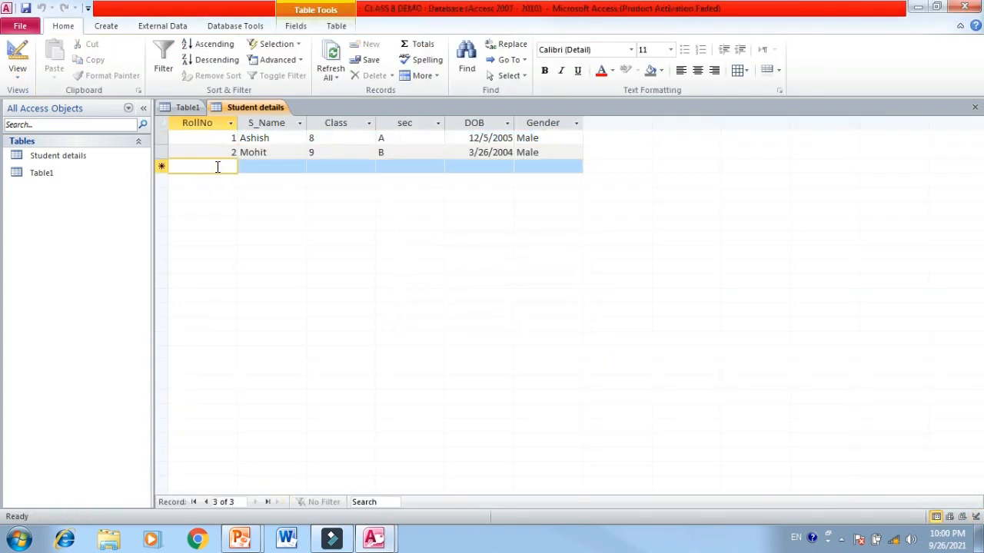
{"action": "type", "text": "3"}
{"action": "key", "text": "Tab"}
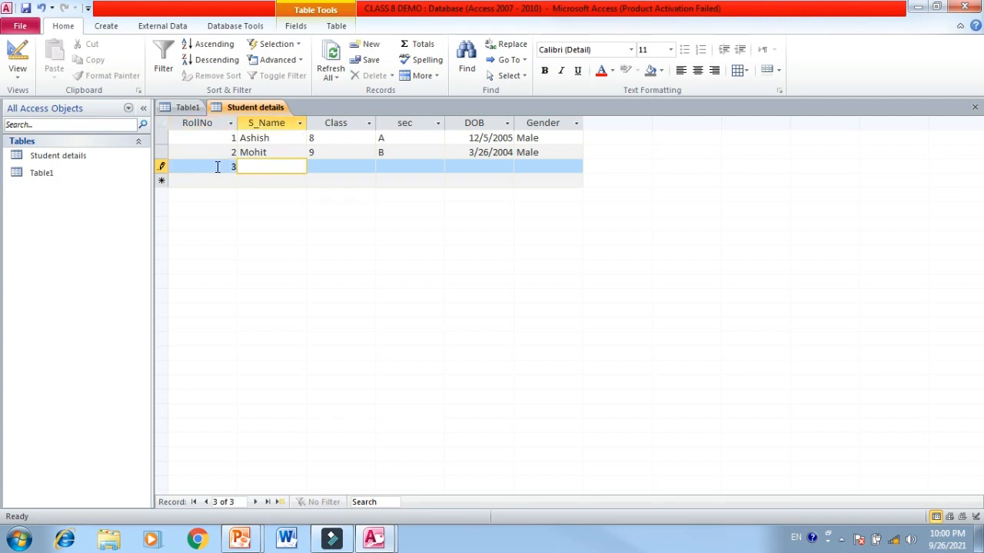
{"action": "type", "text": "Ashok"}
{"action": "key", "text": "Tab"}
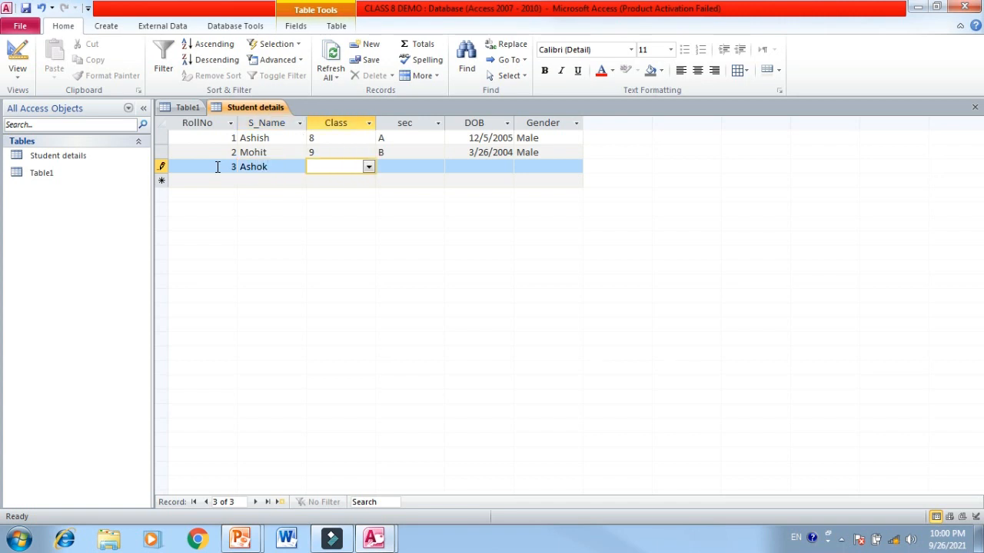
Choose class 8 and section C from the value lists for the third record
{"action": "left_click", "coordinate": [369, 169]}
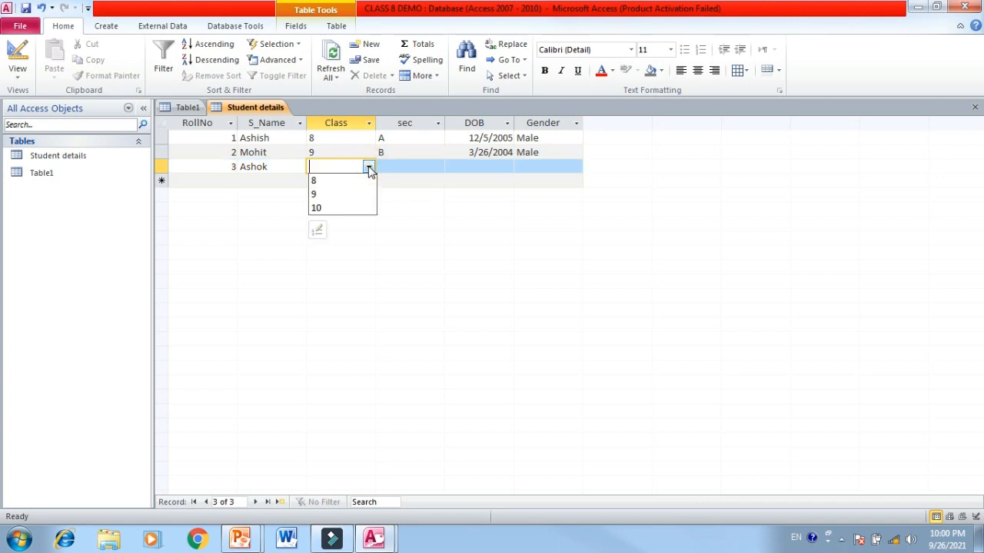
{"action": "left_click", "coordinate": [351, 183]}
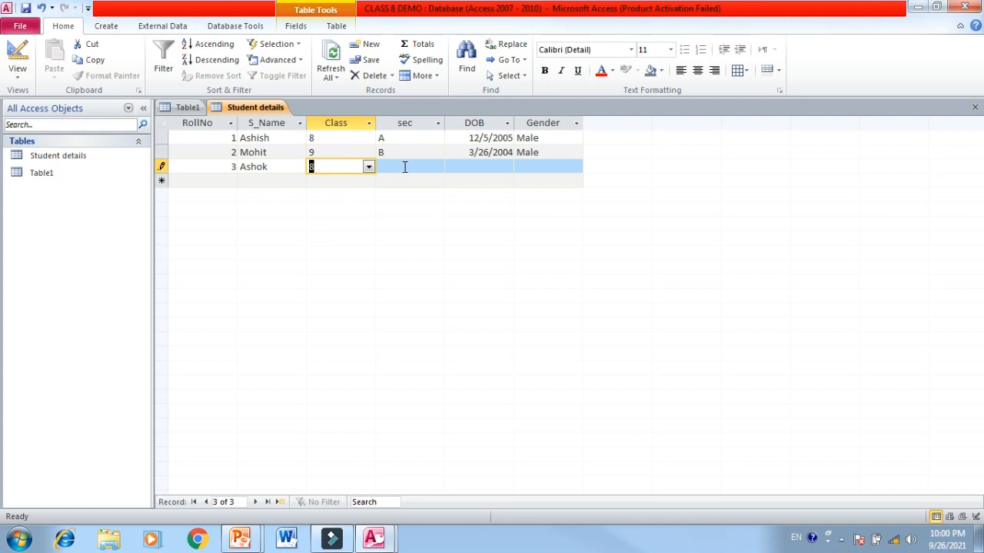
{"action": "left_click", "coordinate": [405, 166]}
{"action": "left_click", "coordinate": [437, 167]}
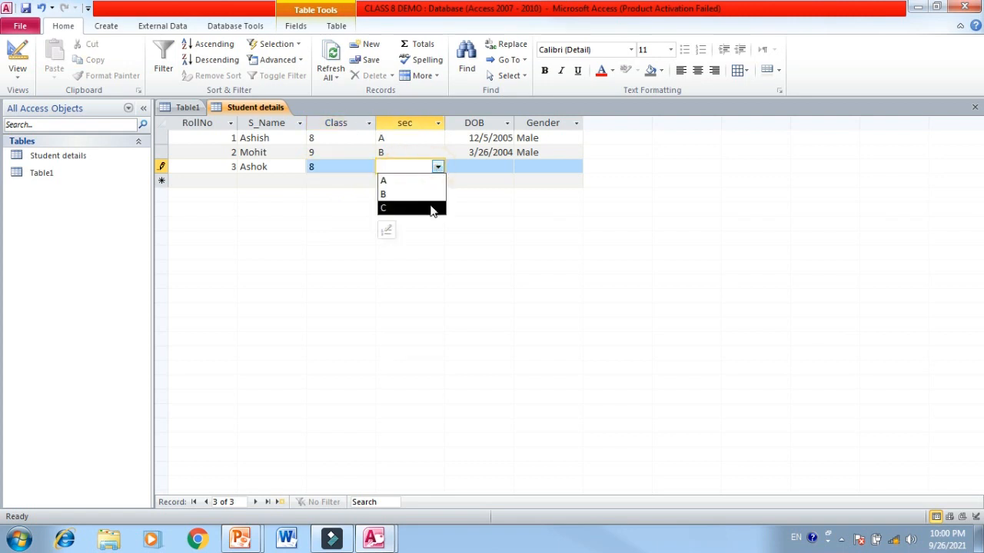
{"action": "left_click", "coordinate": [430, 209]}
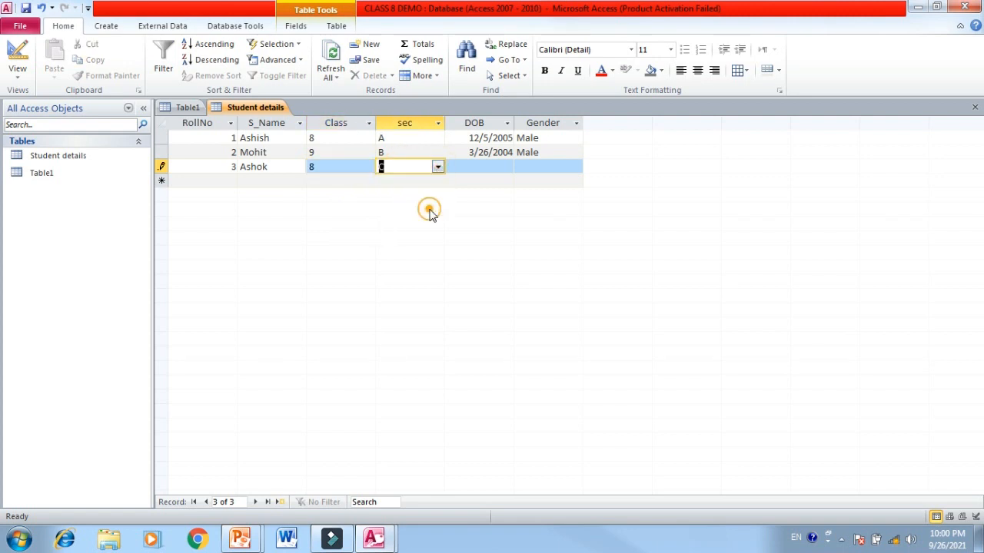
Complete the third record with the student's date of birth and the gender Male
{"action": "left_click", "coordinate": [479, 165]}
{"action": "type", "text": "1"}
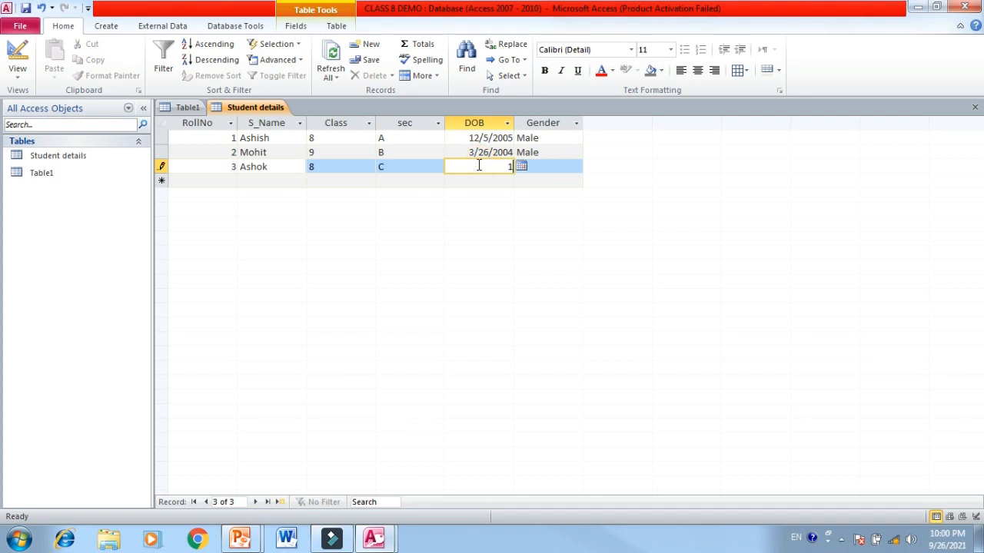
{"action": "type", "text": "2/12/2006"}
{"action": "key", "text": "Tab"}
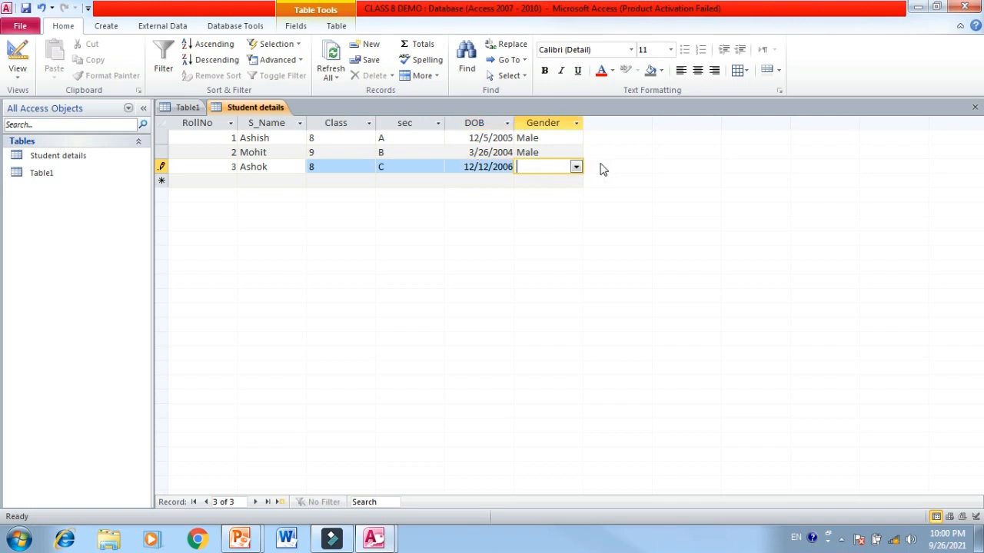
{"action": "left_click", "coordinate": [576, 167]}
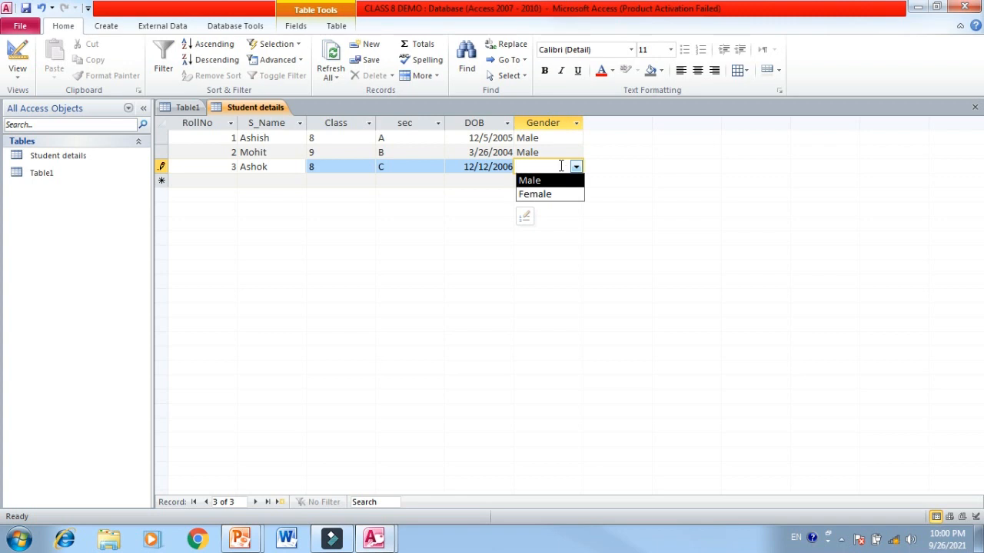
{"action": "type", "text": "male"}
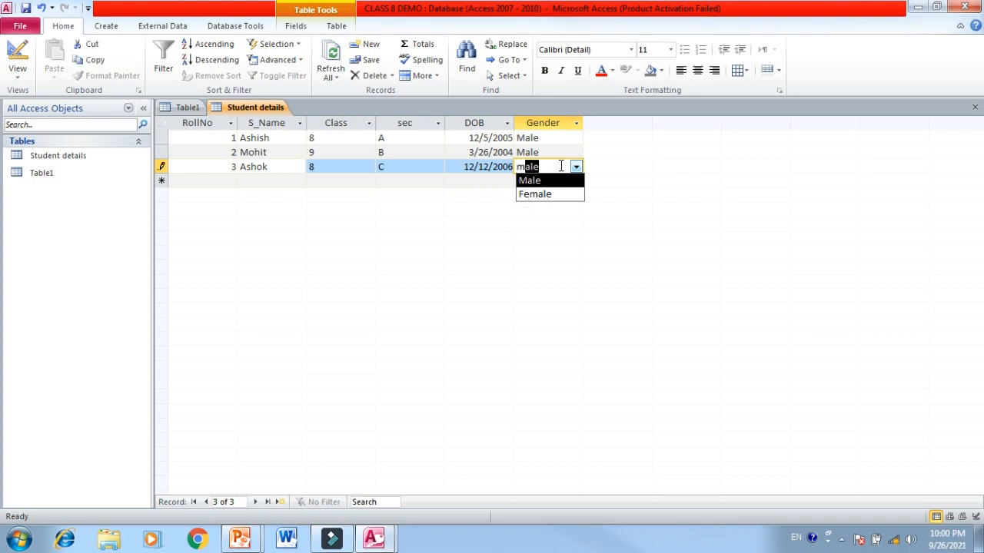
{"action": "key", "text": "Return"}
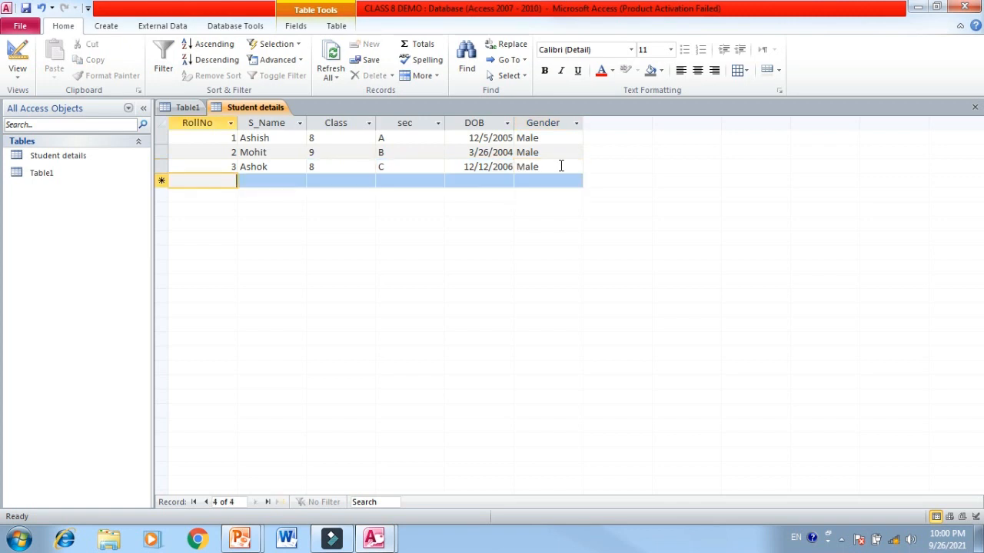
Start a fourth record with roll number 4, the student's name, class 8 and section B
{"action": "type", "text": "4"}
{"action": "key", "text": "Return"}
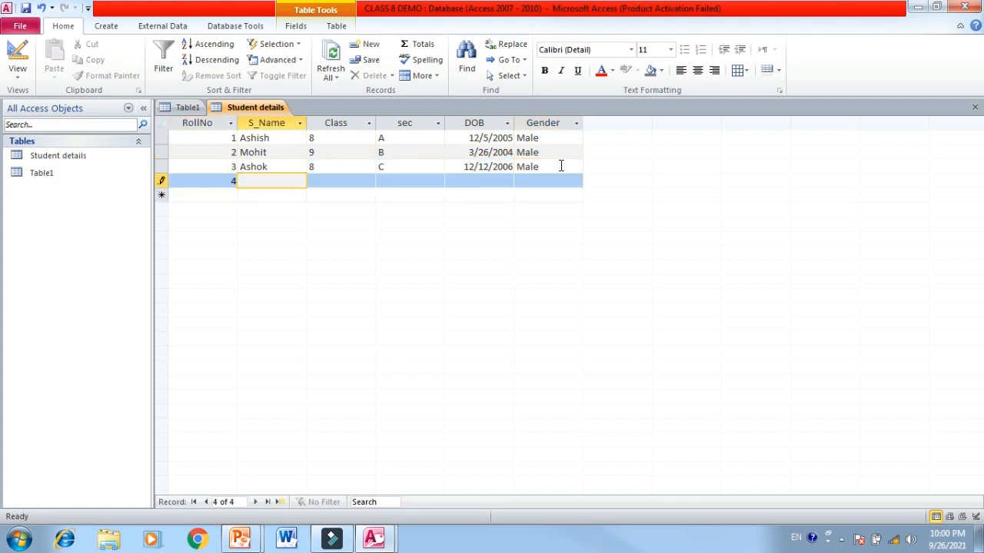
{"action": "type", "text": "Anita"}
{"action": "key", "text": "Return"}
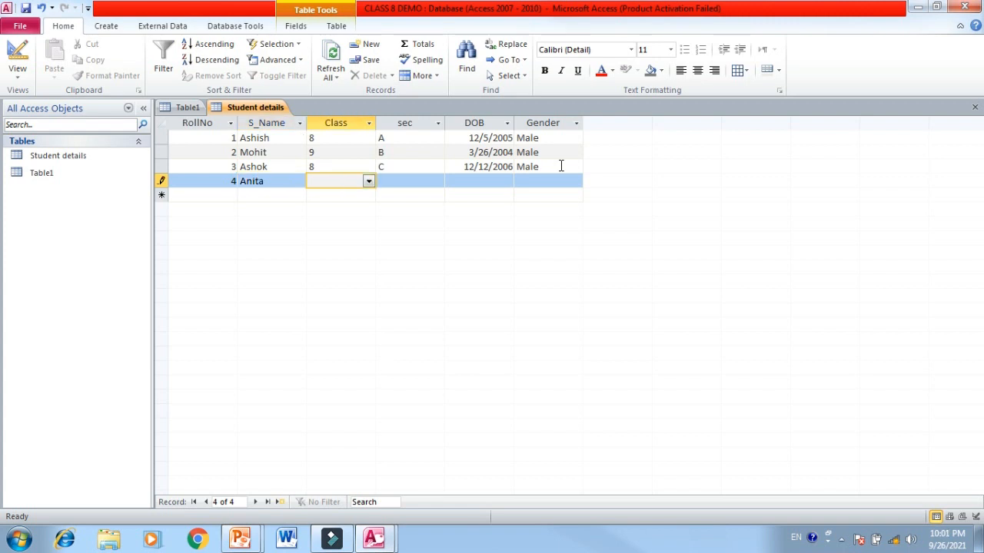
{"action": "type", "text": "8"}
{"action": "key", "text": "Return"}
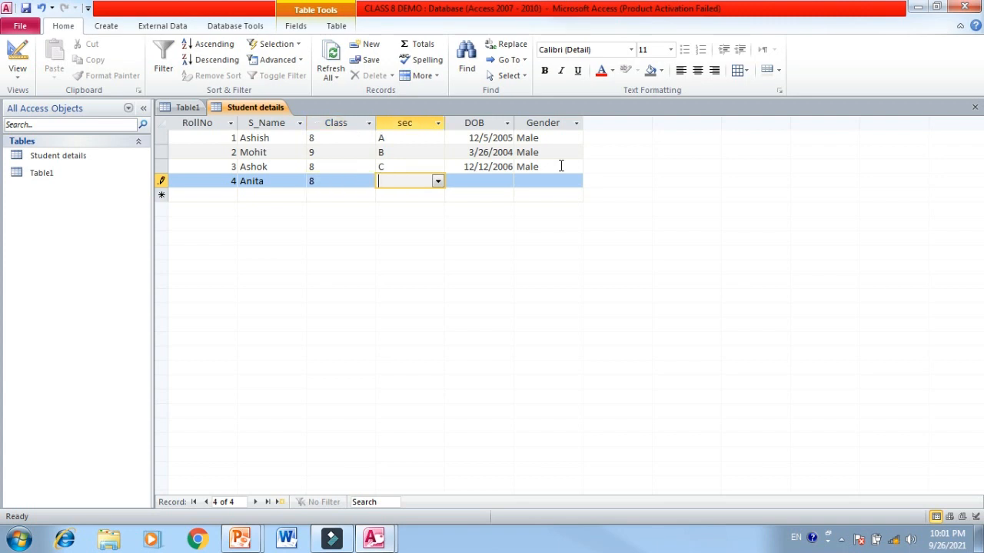
{"action": "type", "text": "B"}
{"action": "key", "text": "Return"}
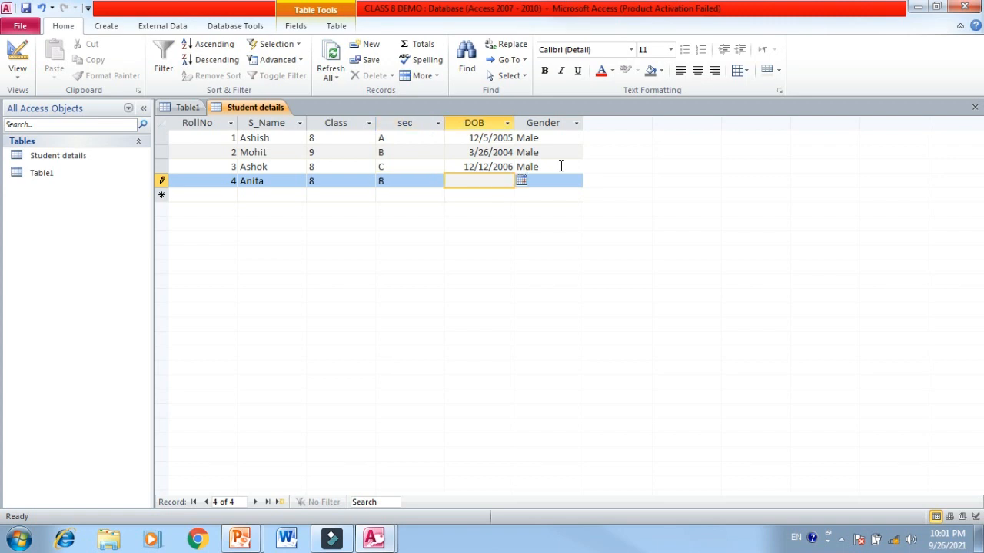
Complete the fourth record with the student's date of birth and the gender Female
{"action": "type", "text": "20/03/2007"}
{"action": "key", "text": "Tab"}
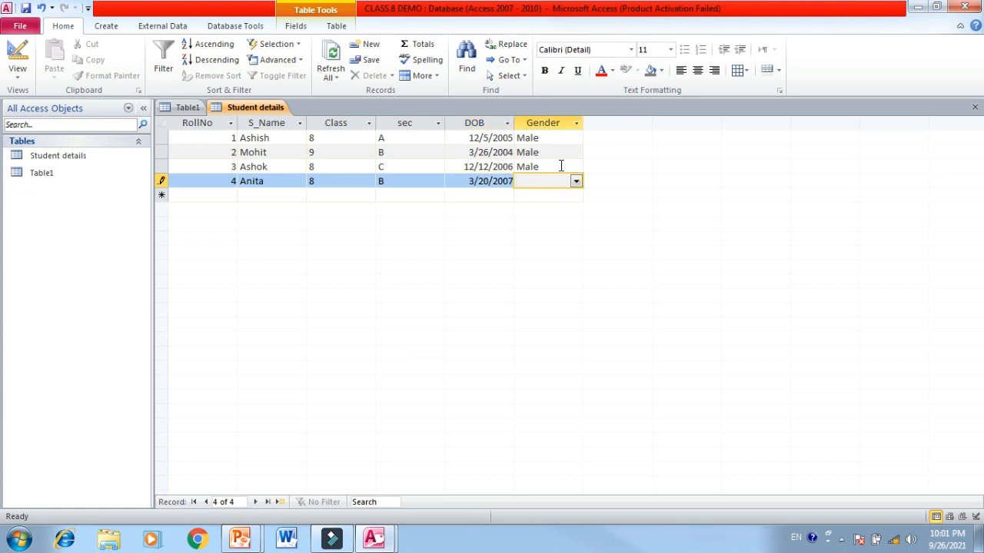
{"action": "type", "text": "female"}
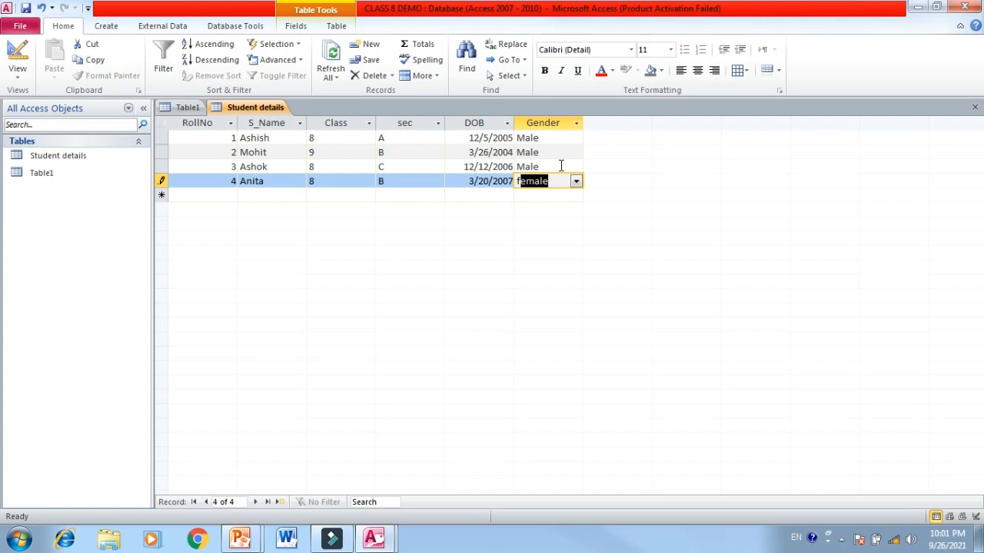
{"action": "key", "text": "Tab"}
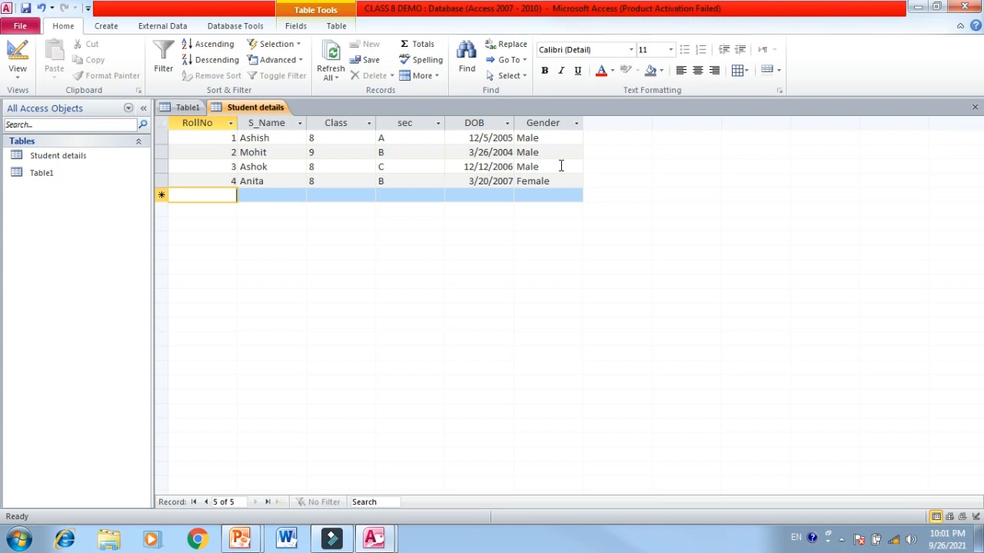
Make RollNo the primary key in Design View, then save the table and return to Datasheet View
{"action": "left_click", "coordinate": [18, 50]}
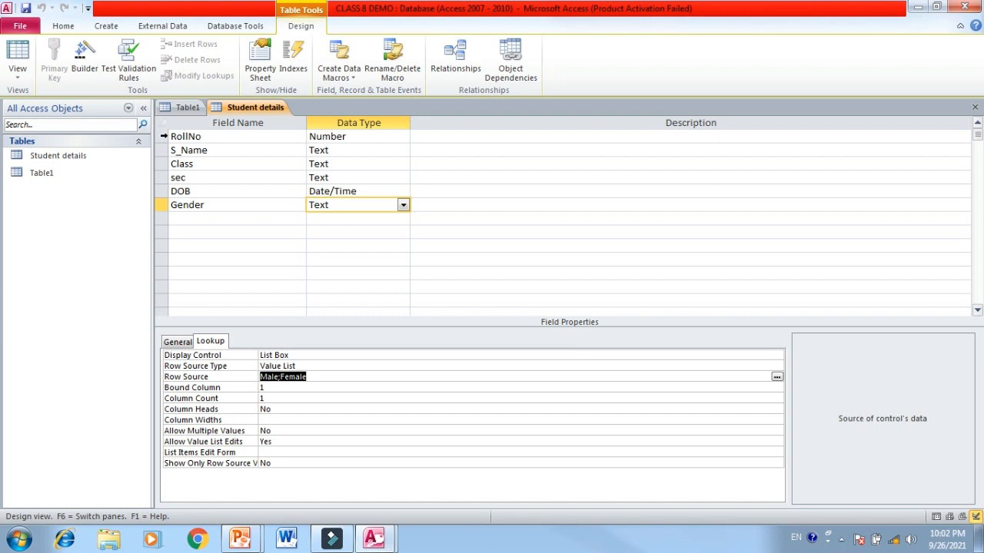
{"action": "left_click", "coordinate": [162, 137]}
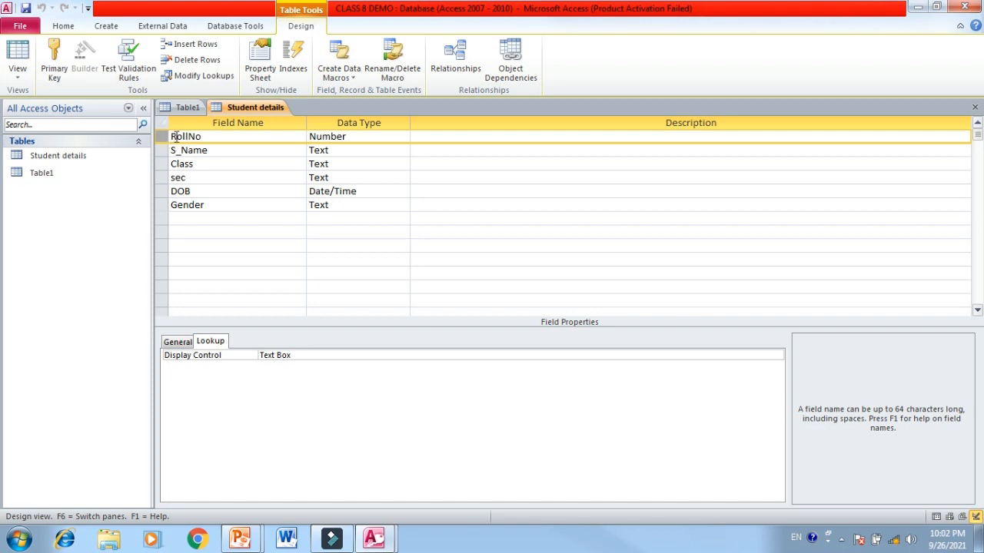
{"action": "right_click", "coordinate": [175, 138]}
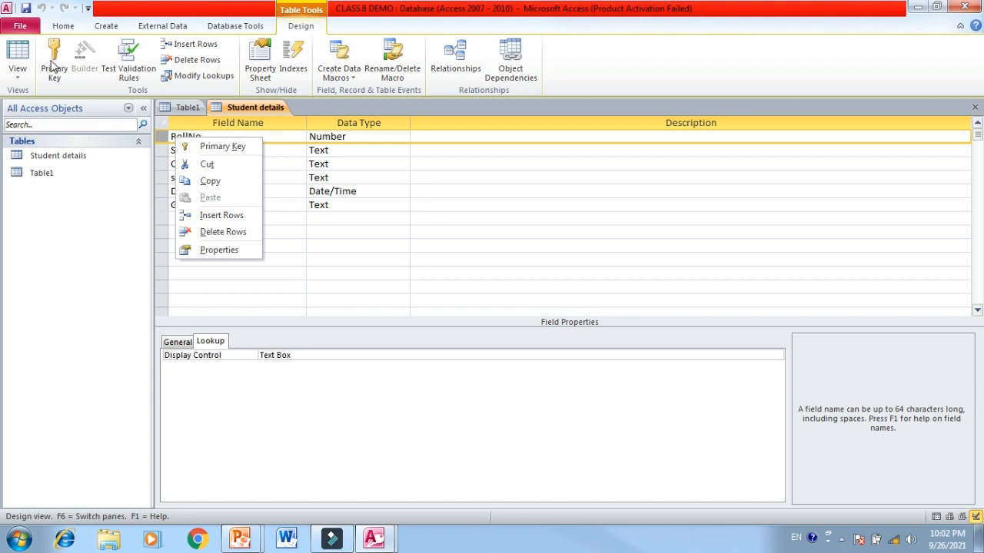
{"action": "left_click", "coordinate": [202, 151]}
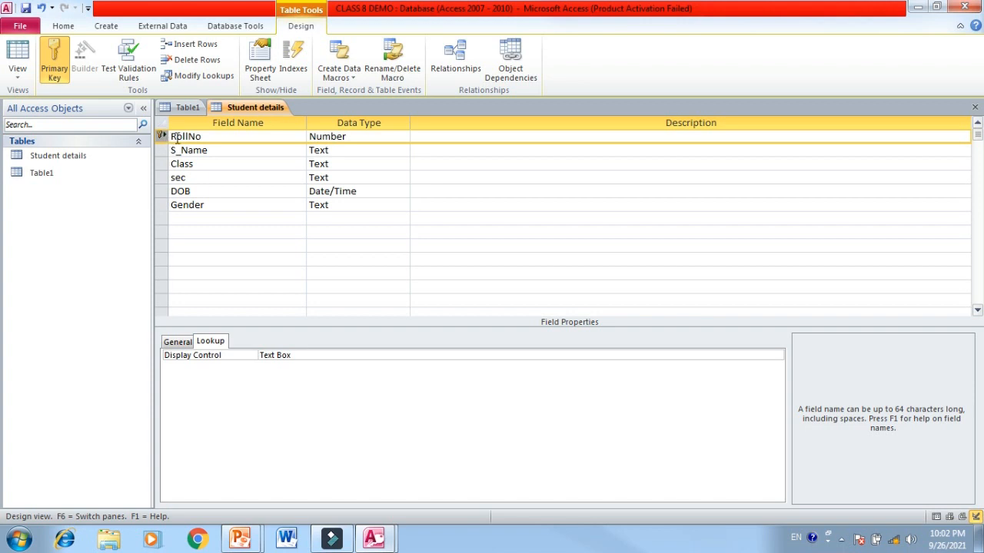
{"action": "mouse_move", "coordinate": [161, 140]}
{"action": "left_click", "coordinate": [25, 61]}
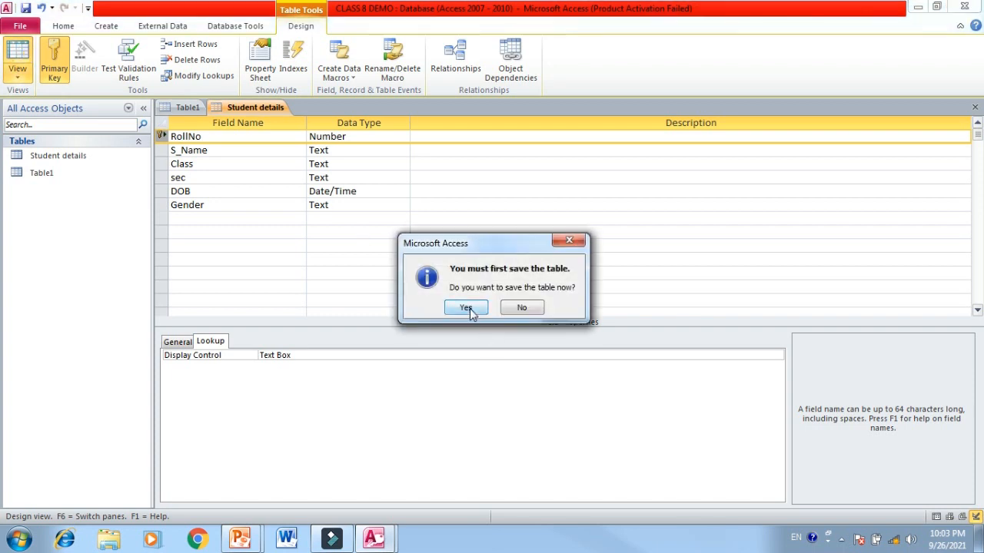
{"action": "left_click", "coordinate": [467, 308]}
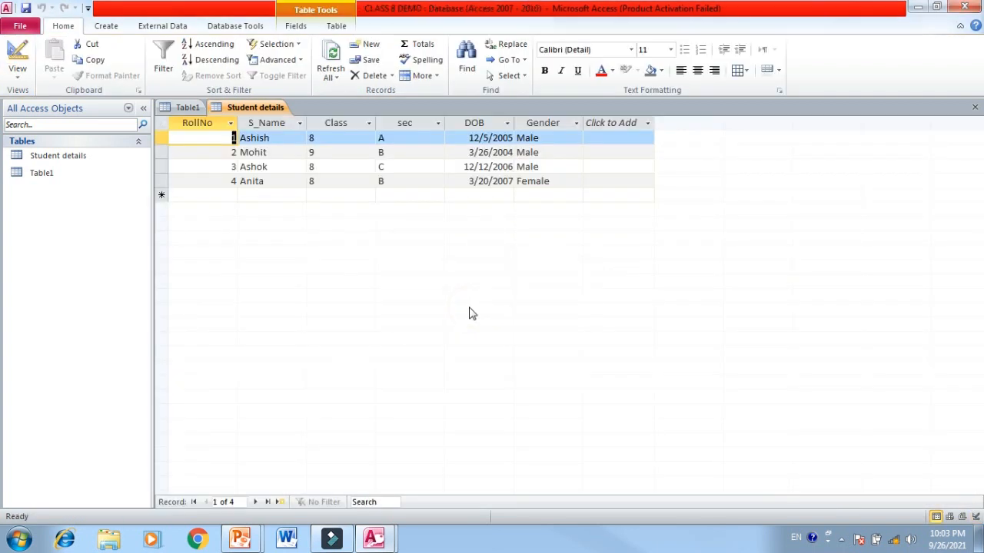
Start a fifth record with the duplicate roll number 3, the student's name, class 8 and section A
{"action": "left_click", "coordinate": [219, 193]}
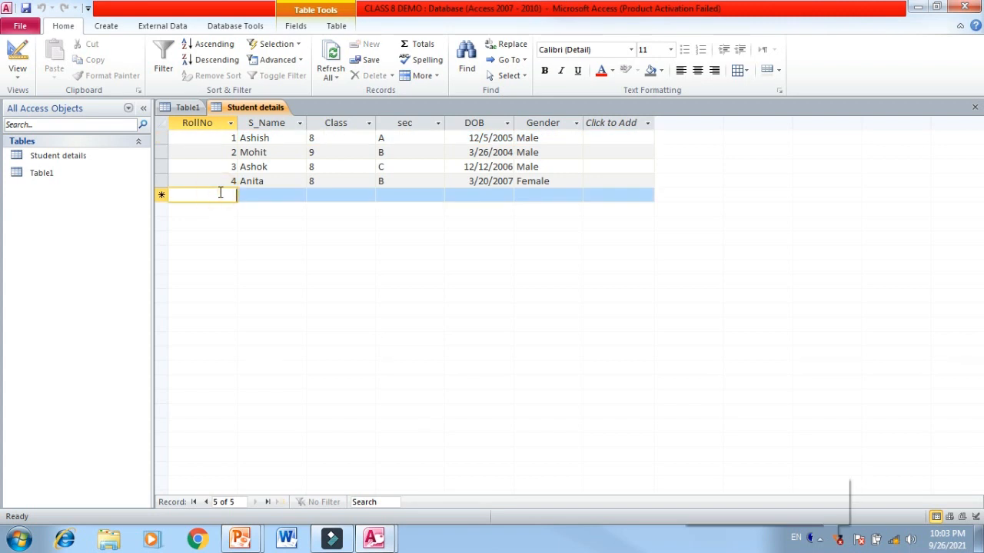
{"action": "type", "text": "3"}
{"action": "key", "text": "Tab"}
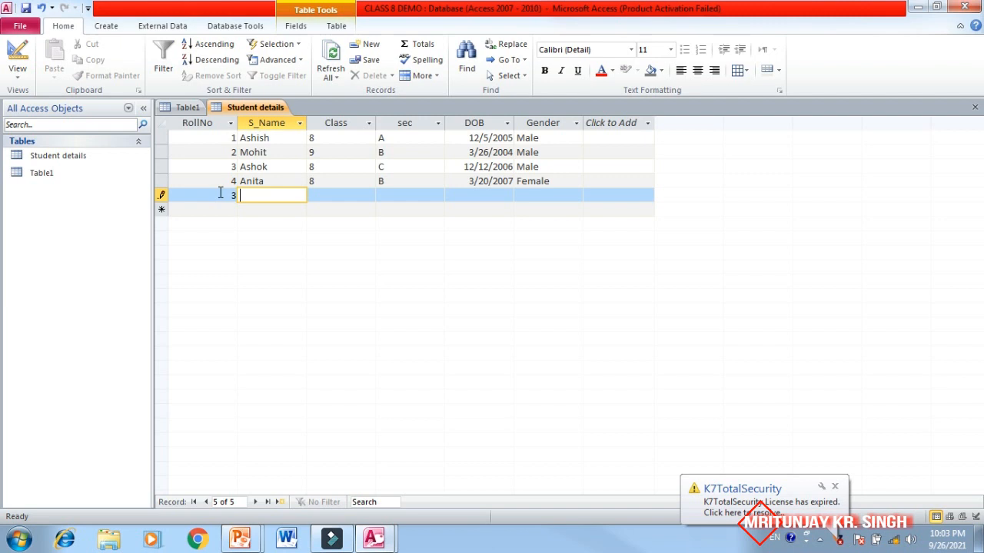
{"action": "type", "text": "Sunita"}
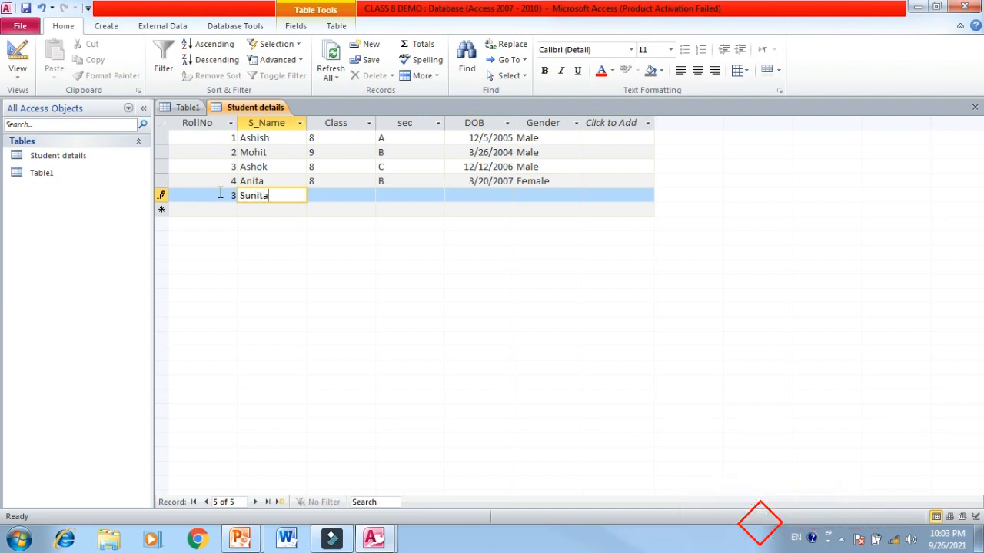
{"action": "key", "text": "Tab"}
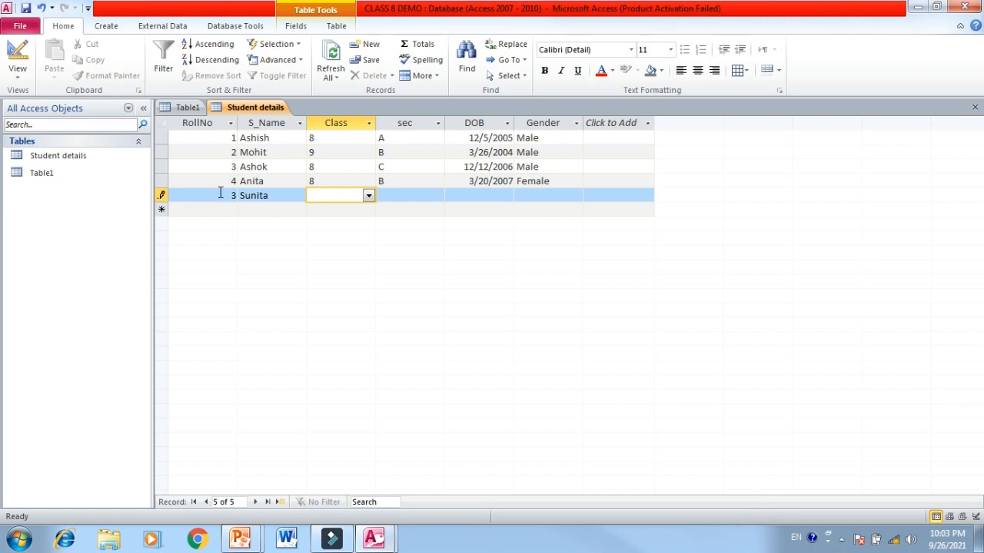
{"action": "type", "text": "8"}
{"action": "key", "text": "Tab"}
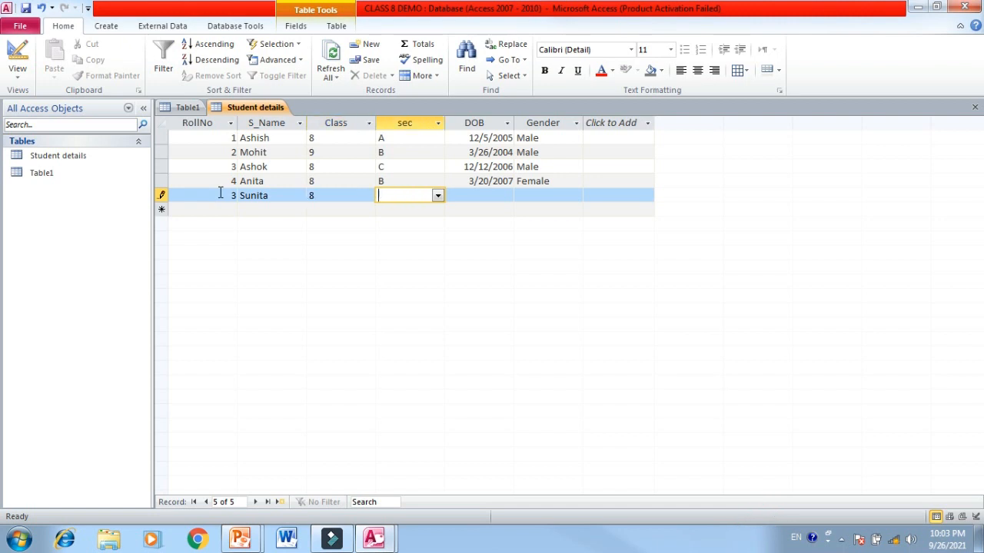
{"action": "type", "text": "A"}
{"action": "key", "text": "Tab"}
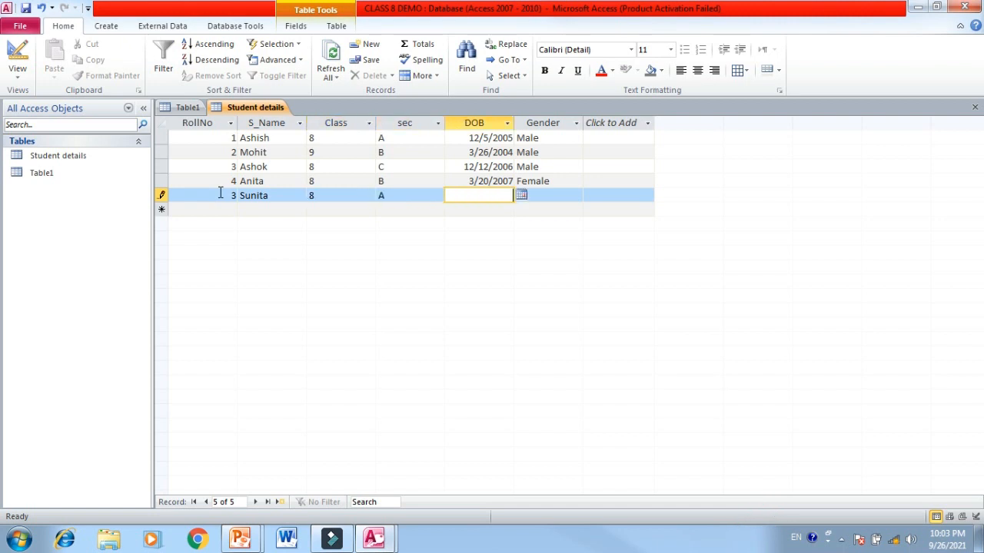
Fill in the fifth record's date of birth and the gender Female, and try to commit the record
{"action": "type", "text": "2/5/2005"}
{"action": "key", "text": "Tab"}
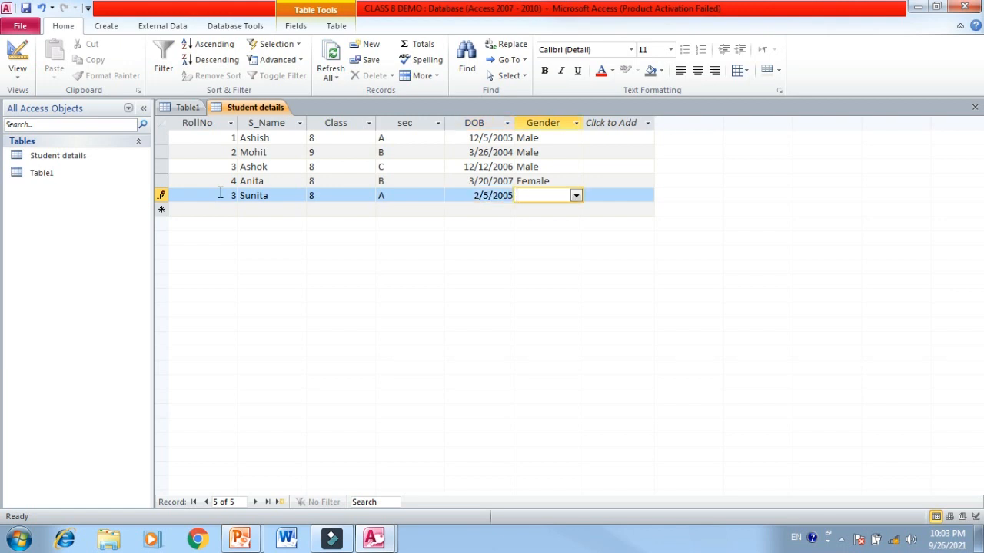
{"action": "type", "text": "f"}
{"action": "key", "text": "Tab"}
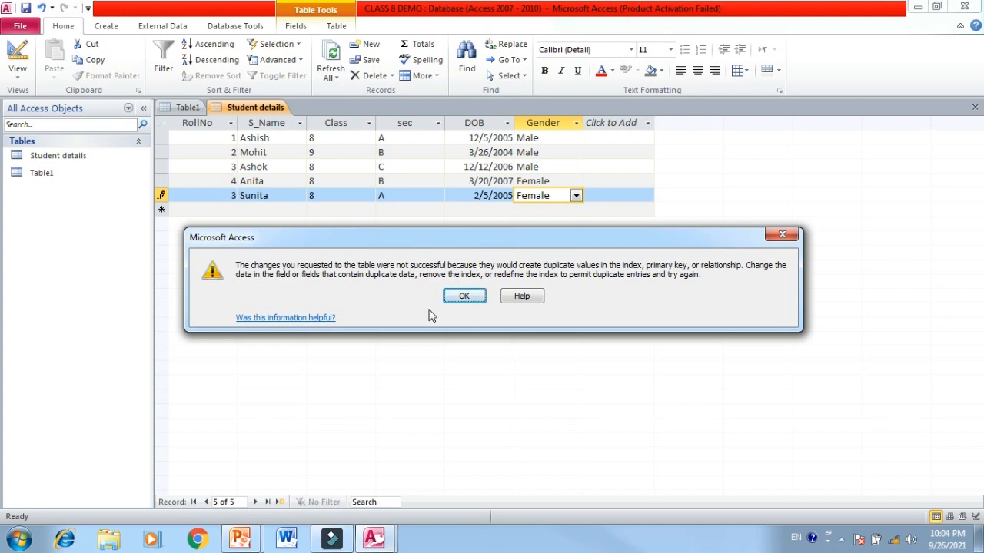
Change the fifth record's duplicate roll number to 8 and commit the record
{"action": "left_click", "coordinate": [464, 296]}
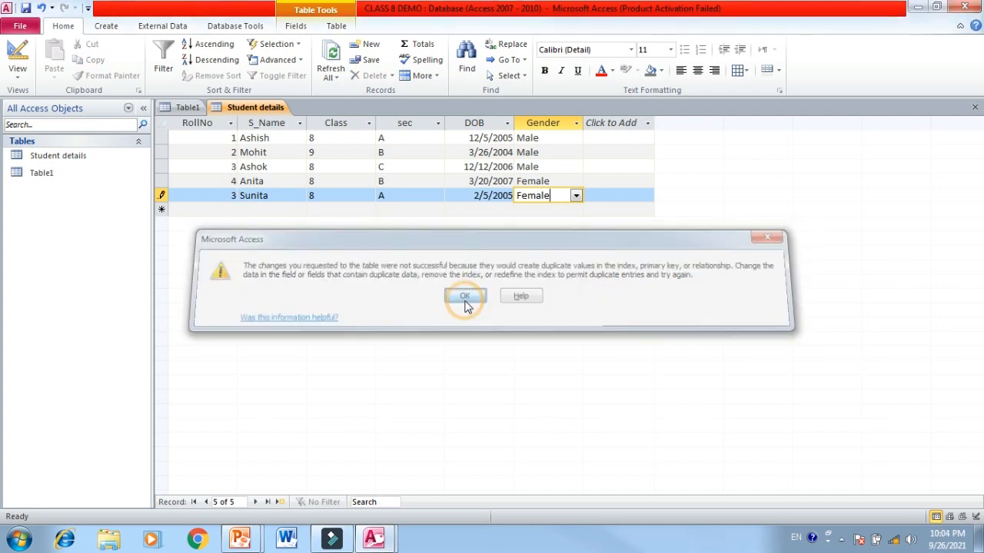
{"action": "left_click", "coordinate": [229, 197]}
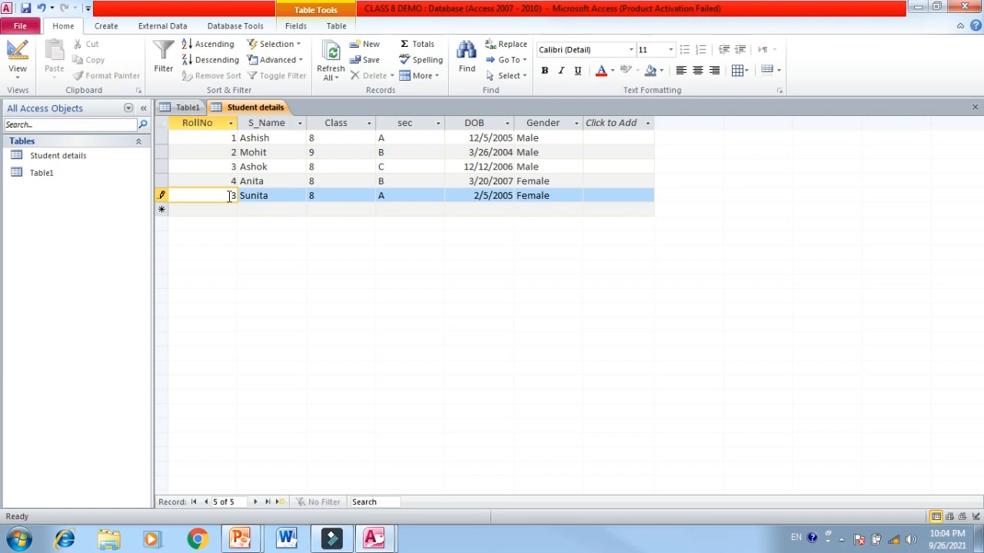
{"action": "key", "text": "BackSpace"}
{"action": "type", "text": "5"}
{"action": "key", "text": "Tab"}
{"action": "key", "text": "Tab"}
{"action": "key", "text": "Tab"}
{"action": "key", "text": "Tab"}
{"action": "key", "text": "Tab"}
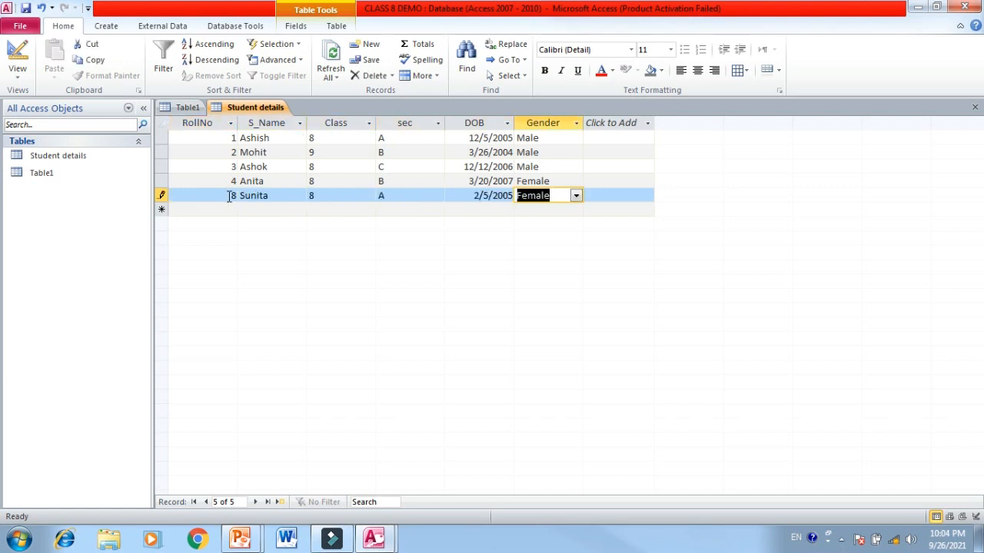
{"action": "key", "text": "Tab"}
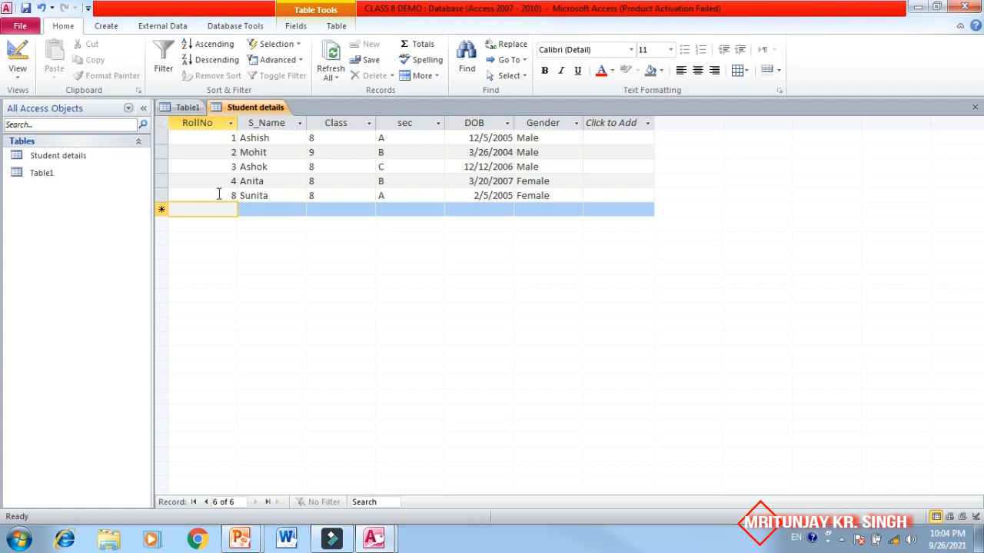
Sort the student records by S_Name in ascending order
{"action": "left_click", "coordinate": [271, 118]}
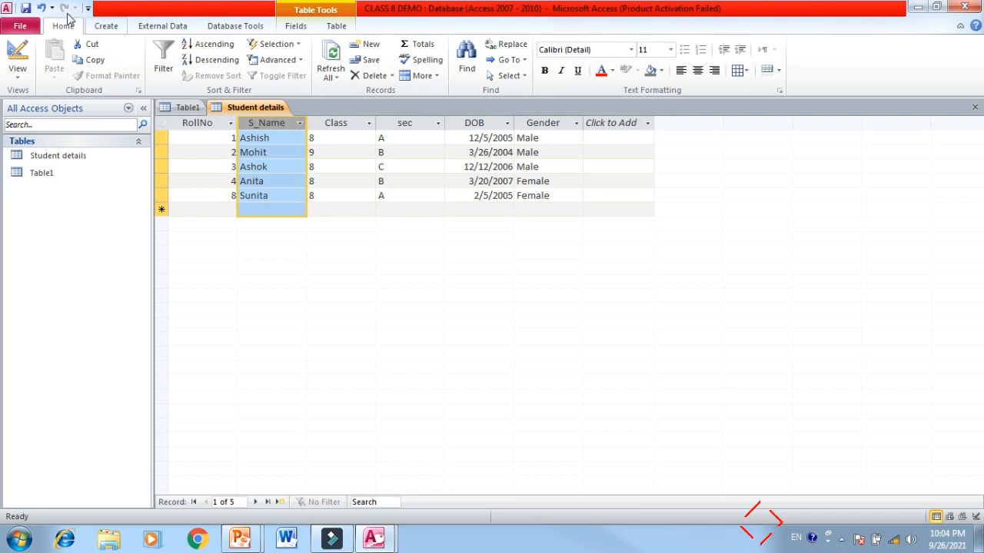
{"action": "left_click", "coordinate": [198, 46]}
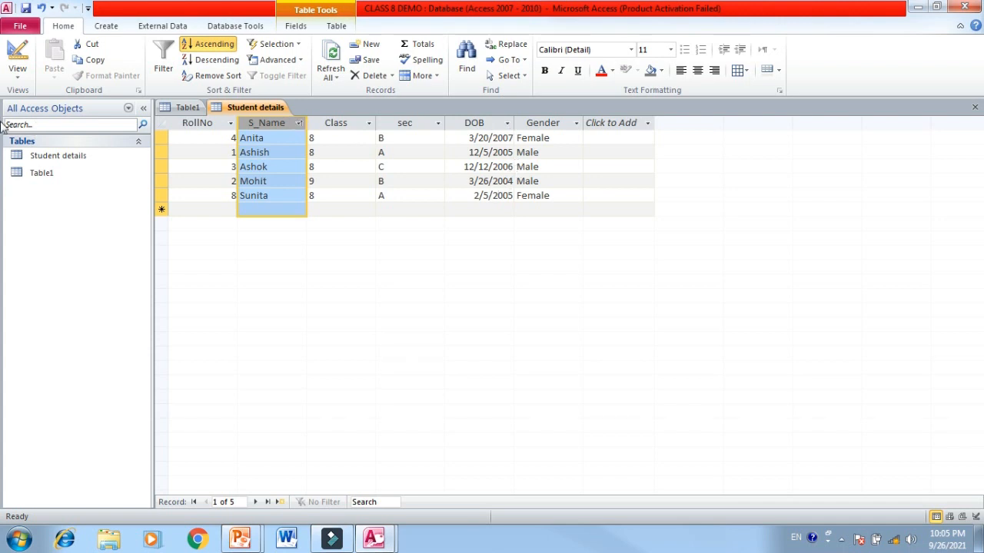
{"action": "left_click", "coordinate": [300, 124]}
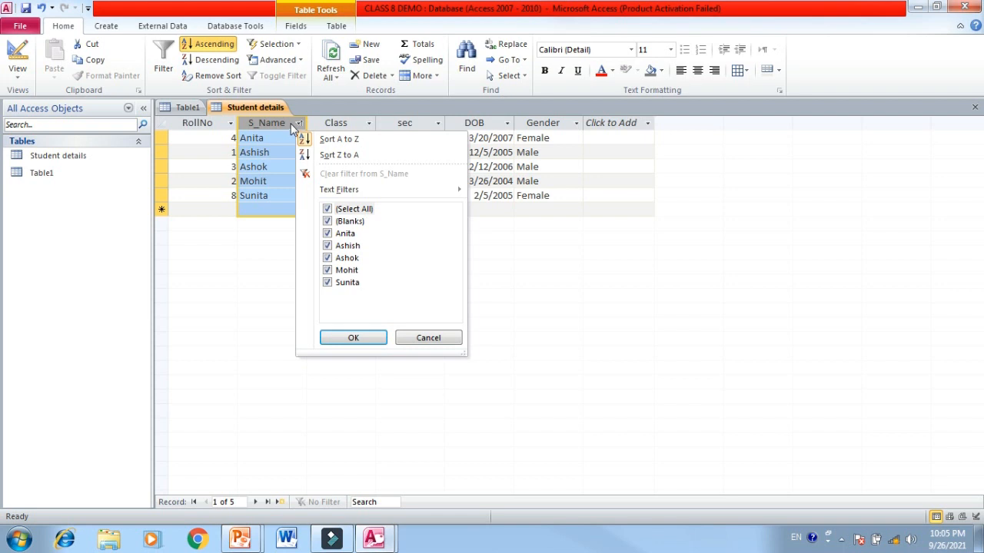
{"action": "left_click", "coordinate": [291, 125]}
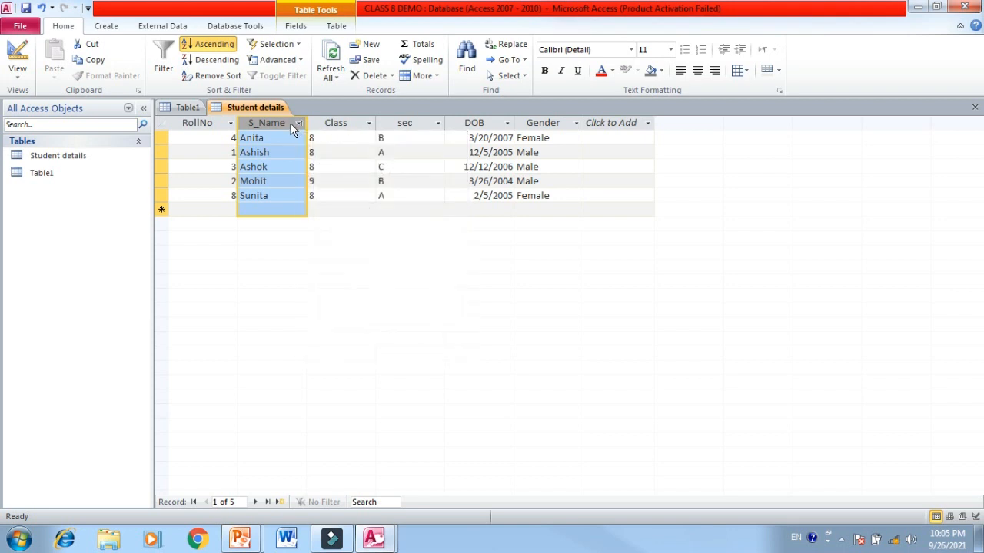
Sort the S_Name column from Z to A, then remove the sort from the table
{"action": "left_click", "coordinate": [299, 125]}
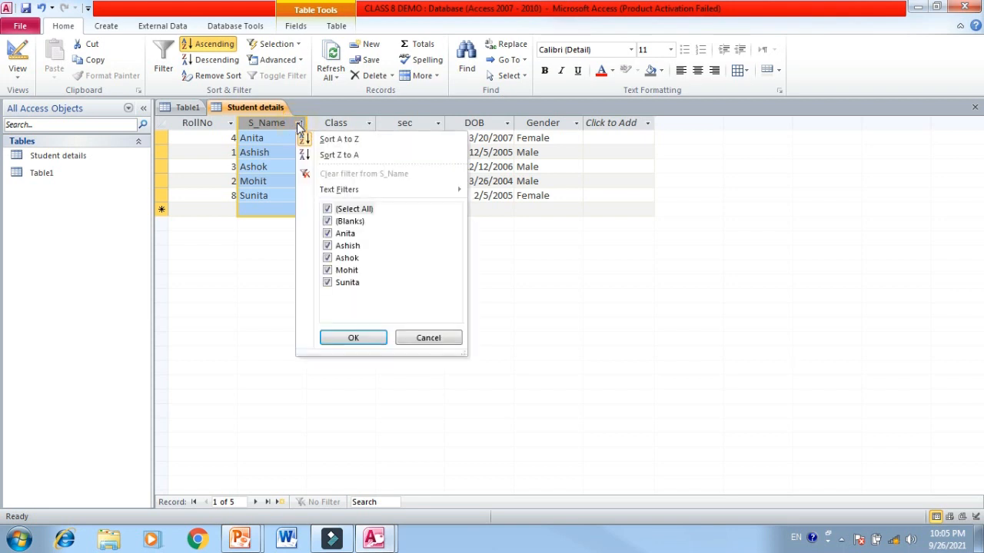
{"action": "left_click", "coordinate": [350, 156]}
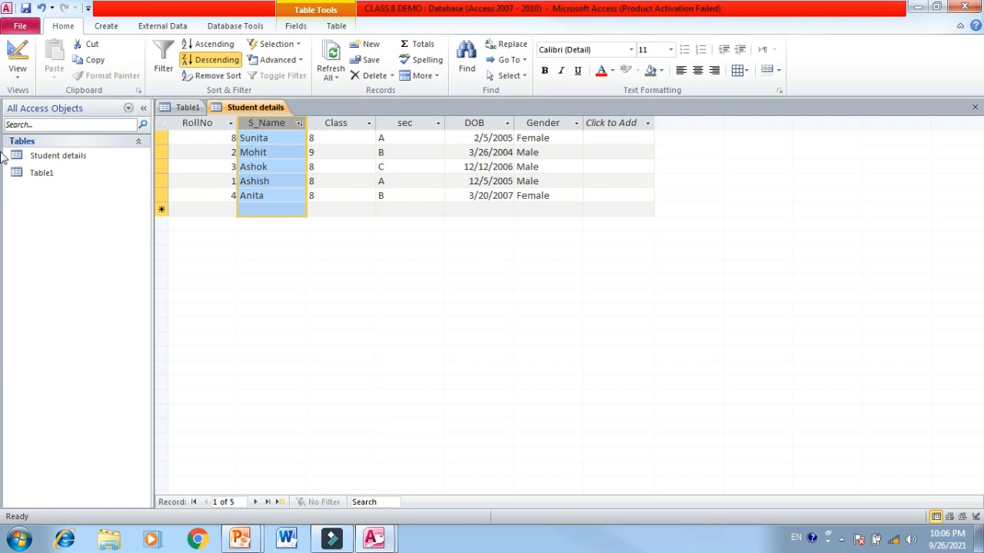
{"action": "left_click", "coordinate": [221, 77]}
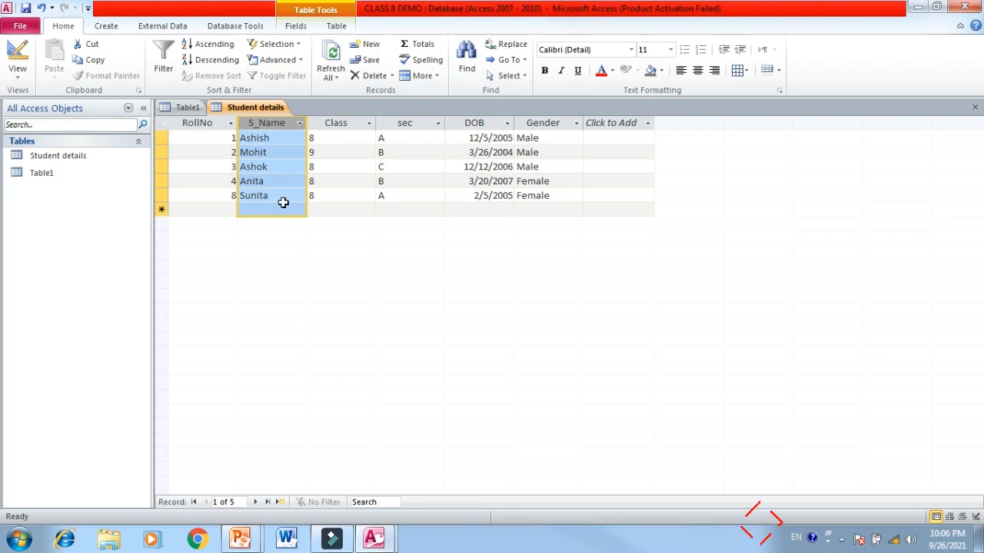
{"action": "left_click", "coordinate": [284, 166]}
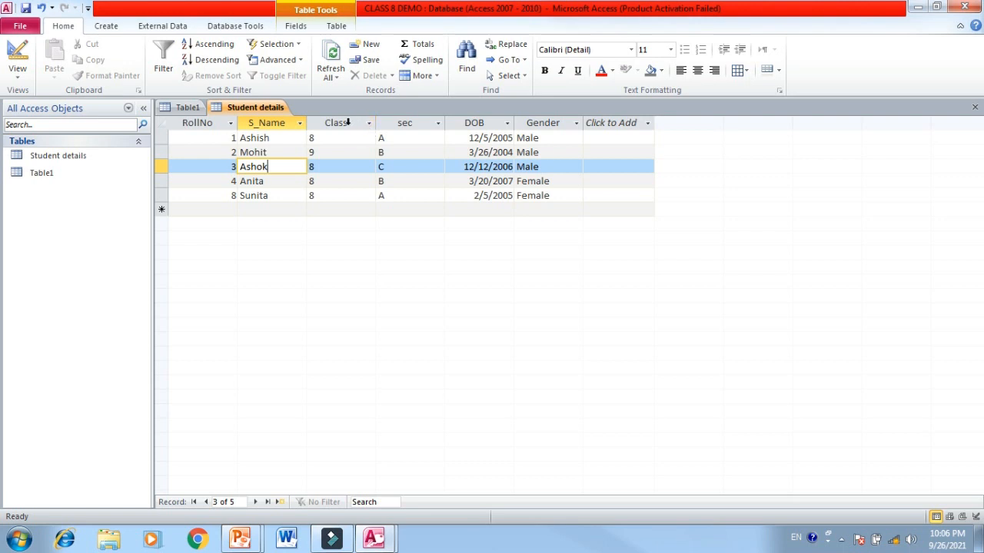
Filter the Class column with an Equals text filter for the value 8
{"action": "left_click", "coordinate": [348, 122]}
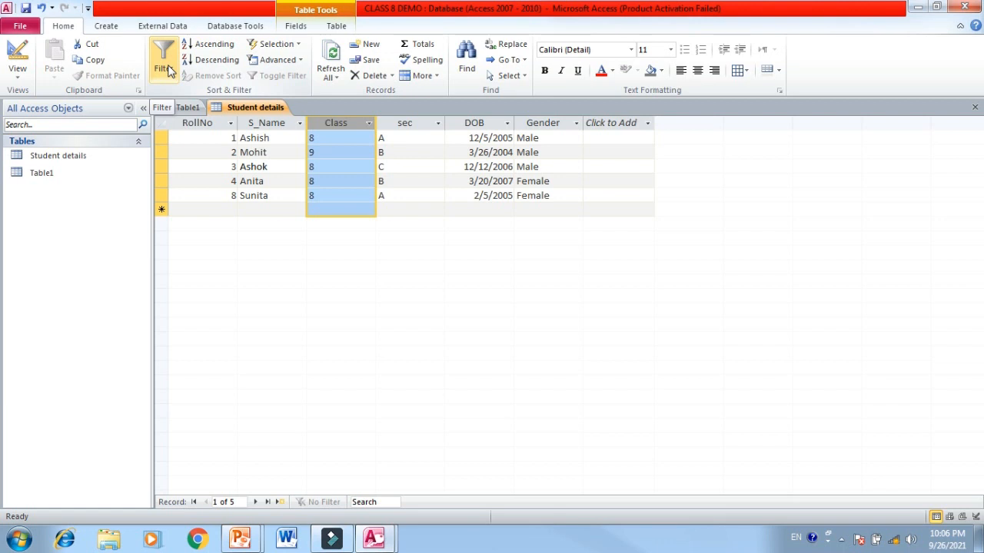
{"action": "left_click", "coordinate": [369, 125]}
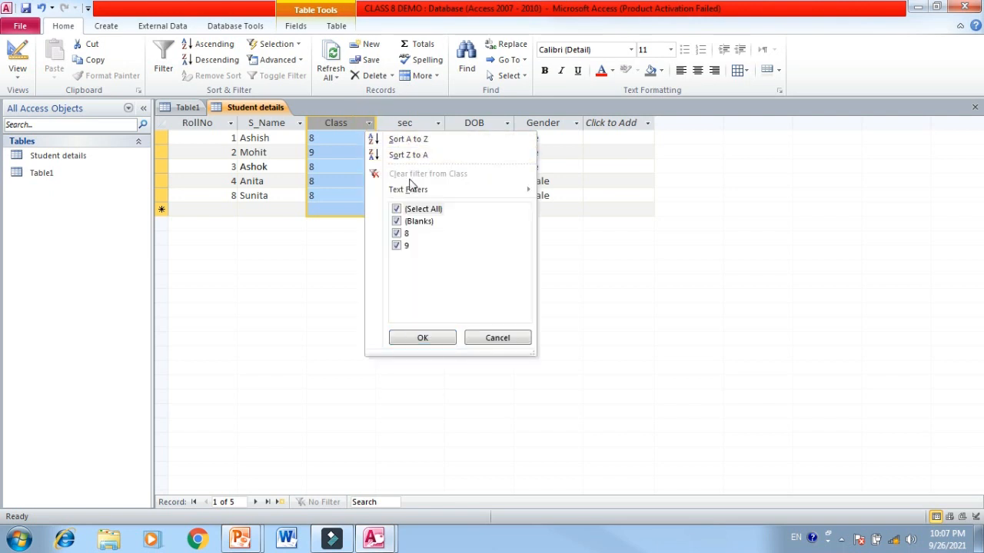
{"action": "mouse_move", "coordinate": [411, 194]}
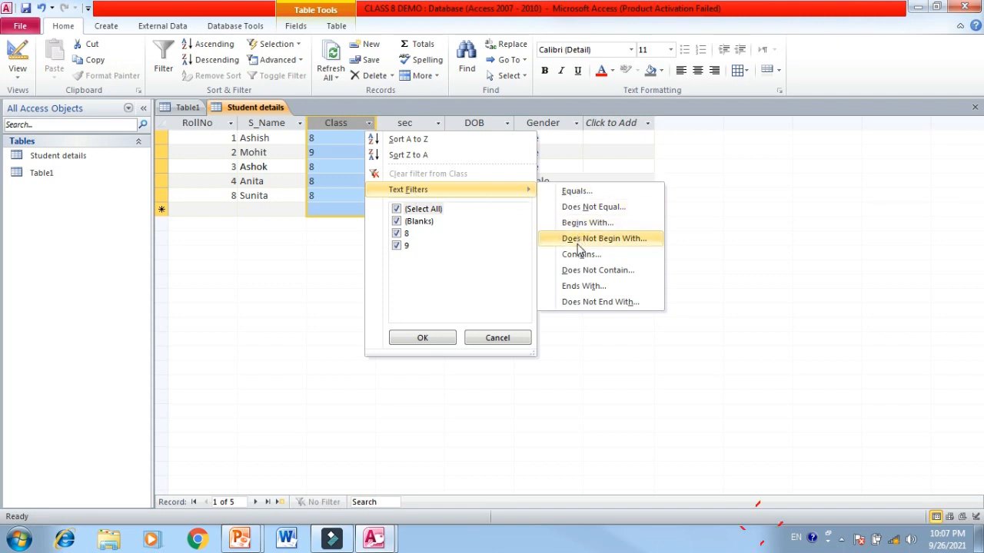
{"action": "left_click", "coordinate": [581, 198]}
{"action": "type", "text": "8"}
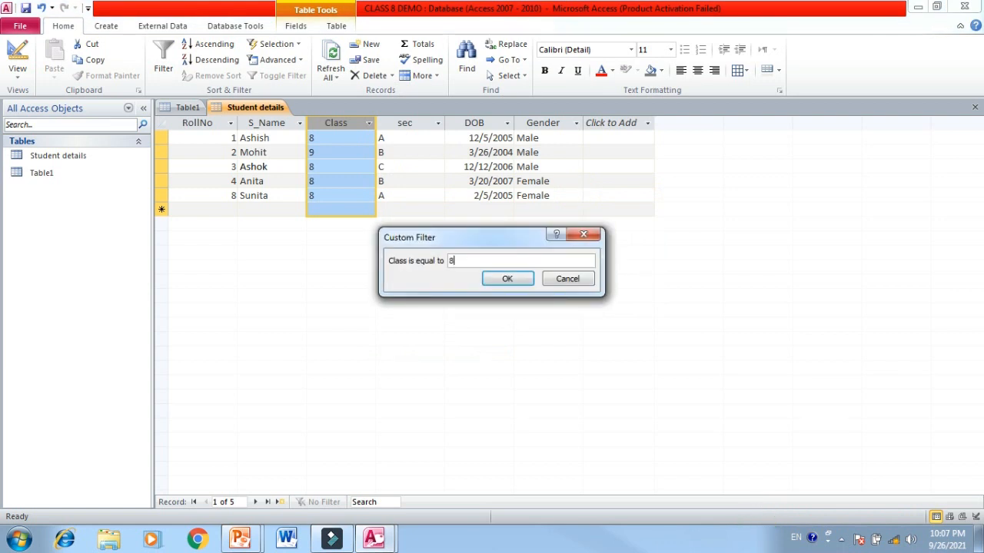
{"action": "left_click", "coordinate": [507, 279]}
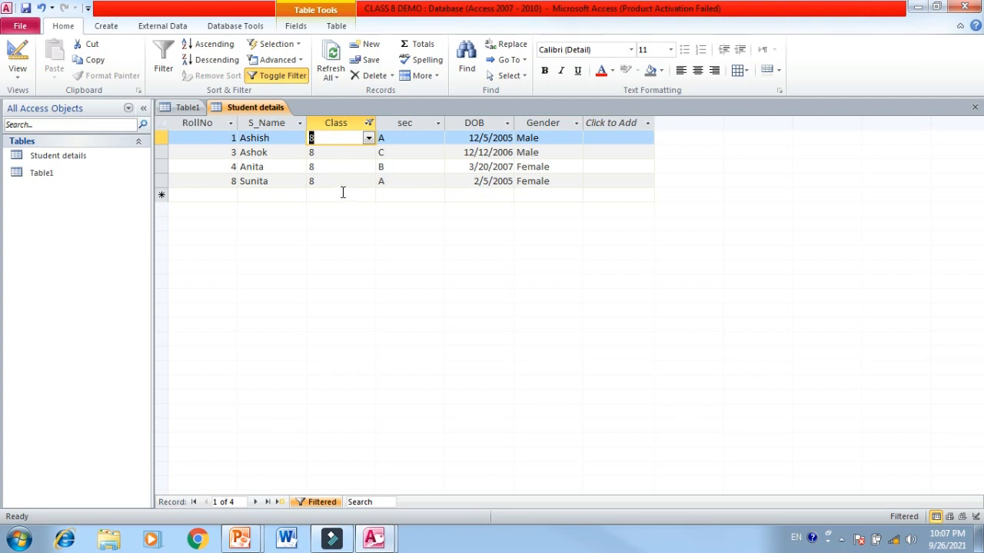
Change the Class filter so that only records with the value 9 are included
{"action": "left_click", "coordinate": [370, 123]}
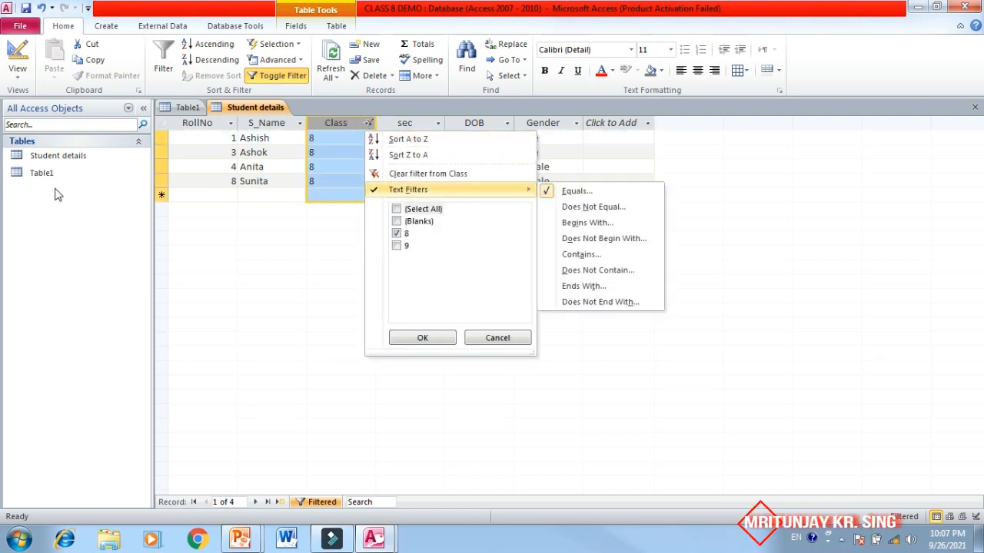
{"action": "left_click", "coordinate": [398, 210]}
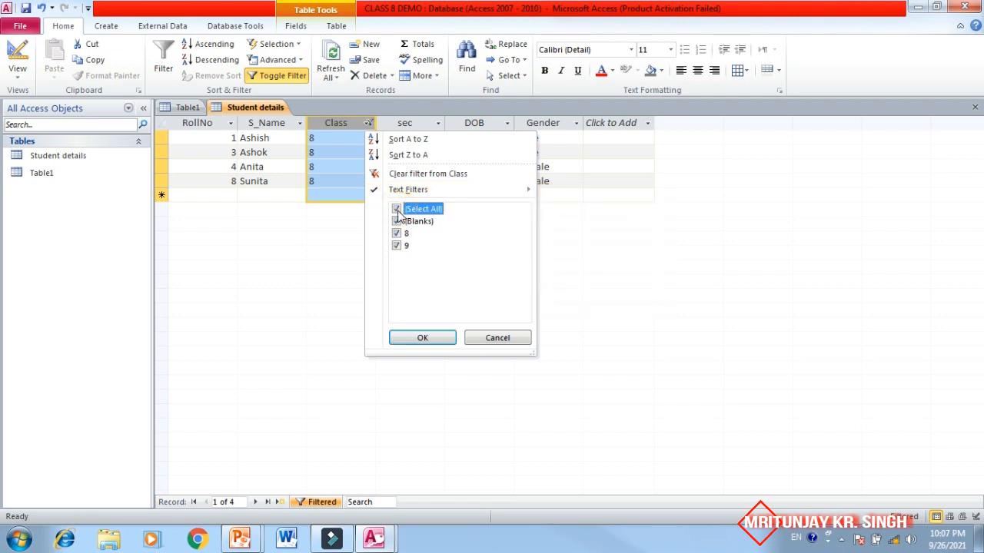
{"action": "left_click", "coordinate": [397, 210]}
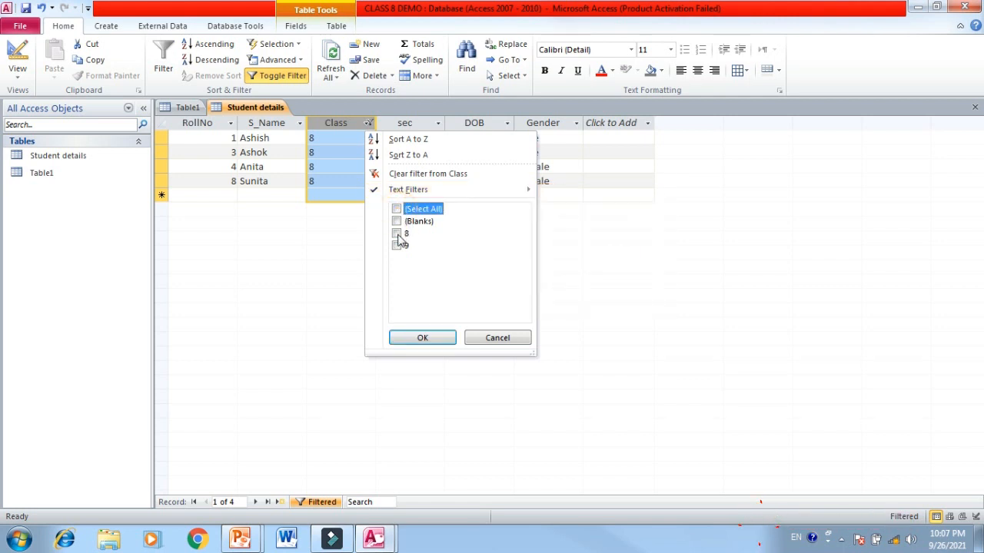
{"action": "left_click", "coordinate": [397, 246]}
{"action": "left_click", "coordinate": [423, 338]}
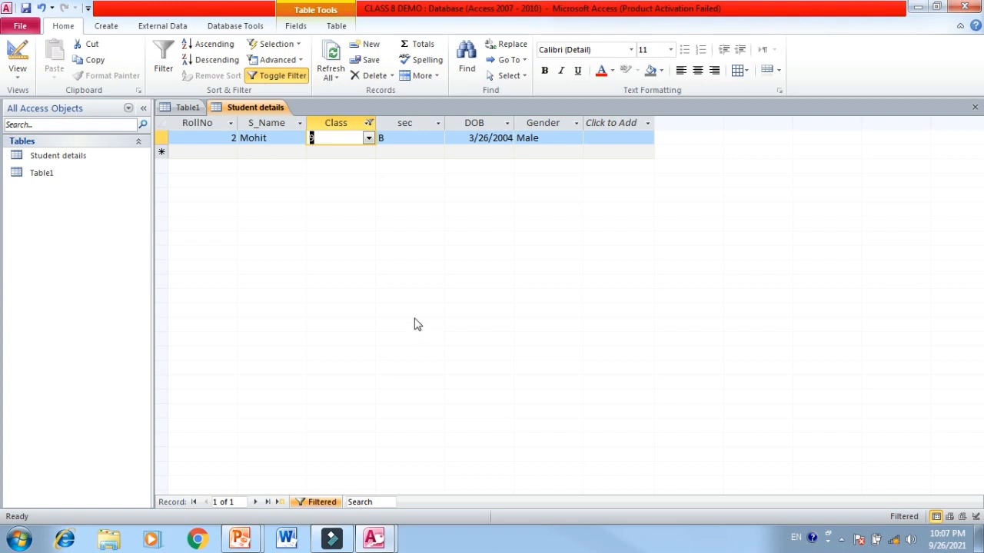
Switch the Class filter to include only records of class 8
{"action": "left_click", "coordinate": [369, 125]}
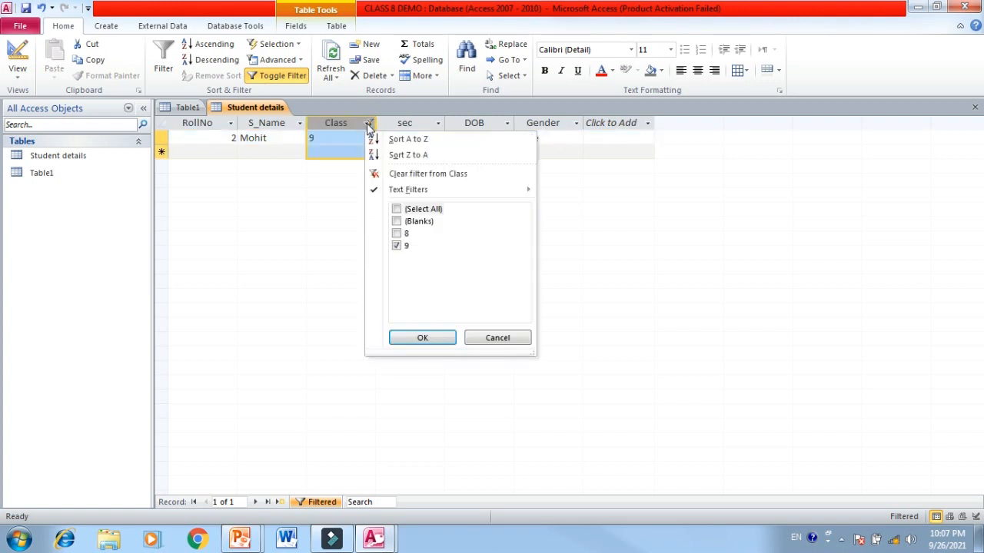
{"action": "left_click", "coordinate": [397, 210]}
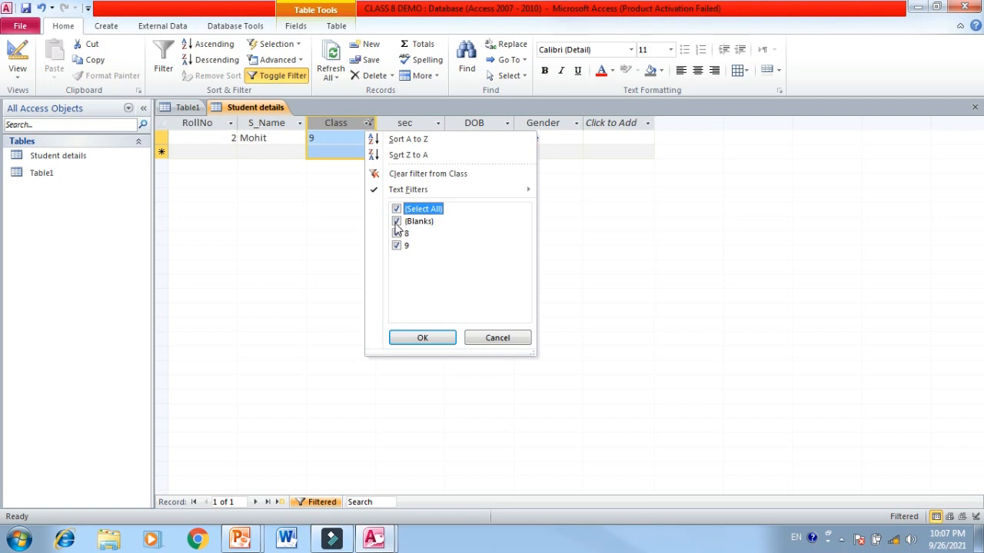
{"action": "left_click", "coordinate": [396, 211]}
{"action": "left_click", "coordinate": [397, 233]}
{"action": "left_click", "coordinate": [420, 338]}
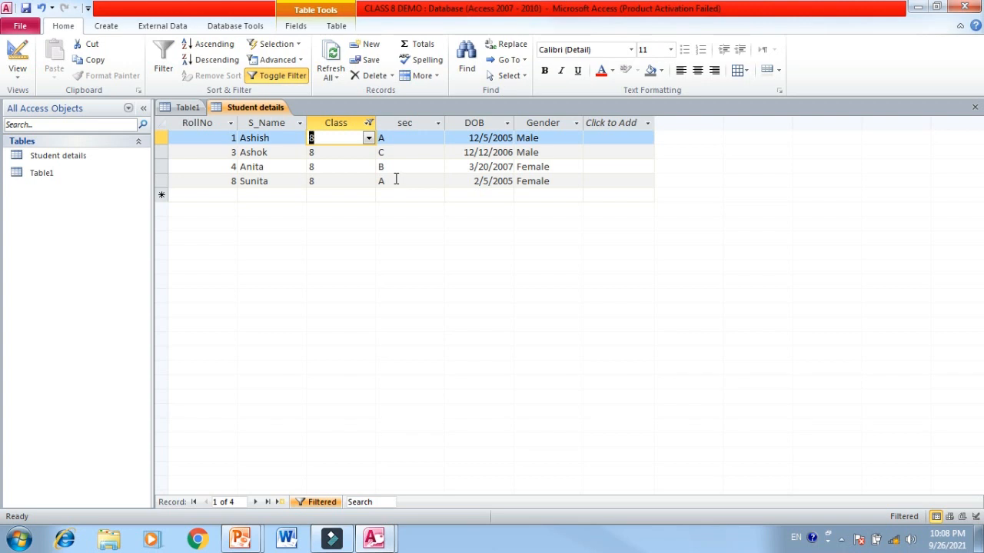
Narrow the class 8 records further by filtering the sec column to section A only
{"action": "left_click", "coordinate": [417, 126]}
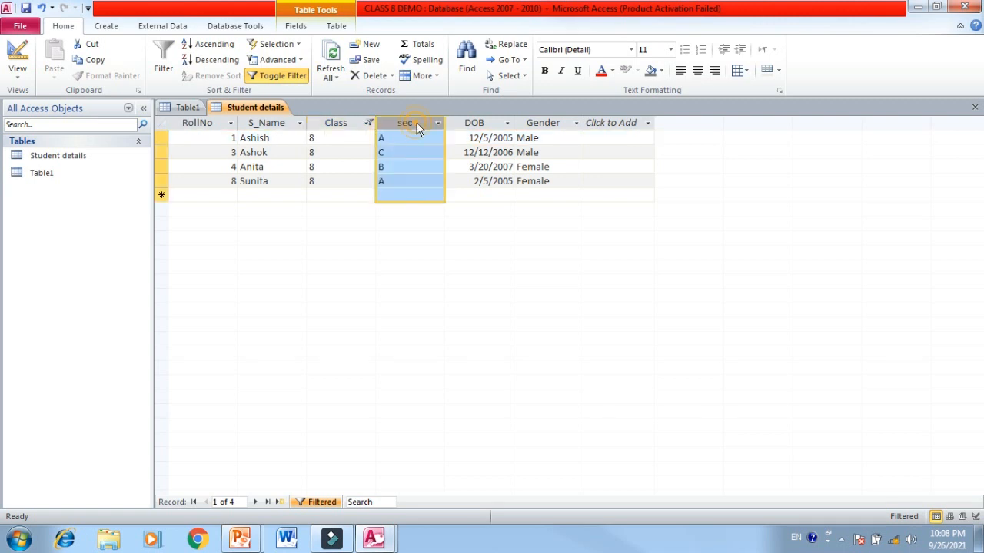
{"action": "left_click", "coordinate": [438, 124]}
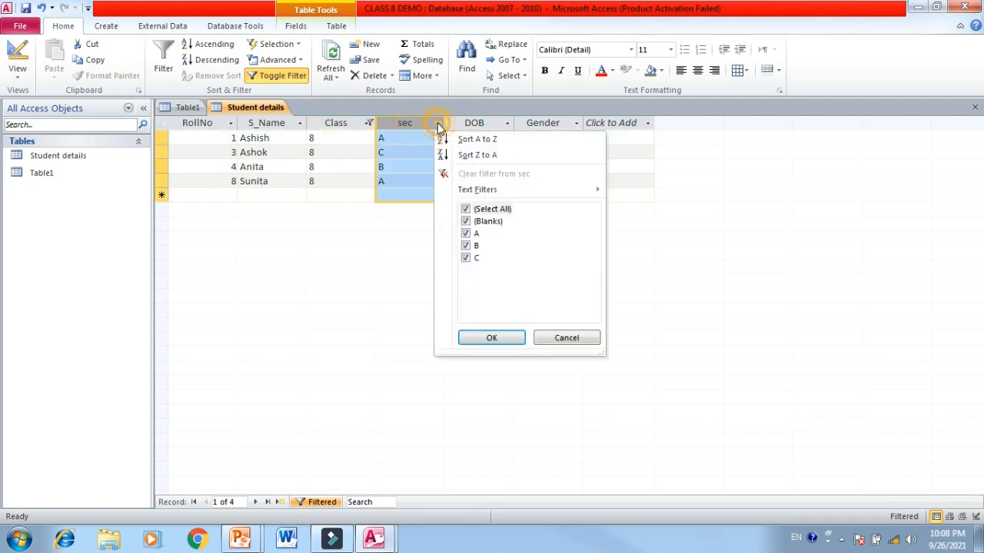
{"action": "left_click", "coordinate": [465, 210]}
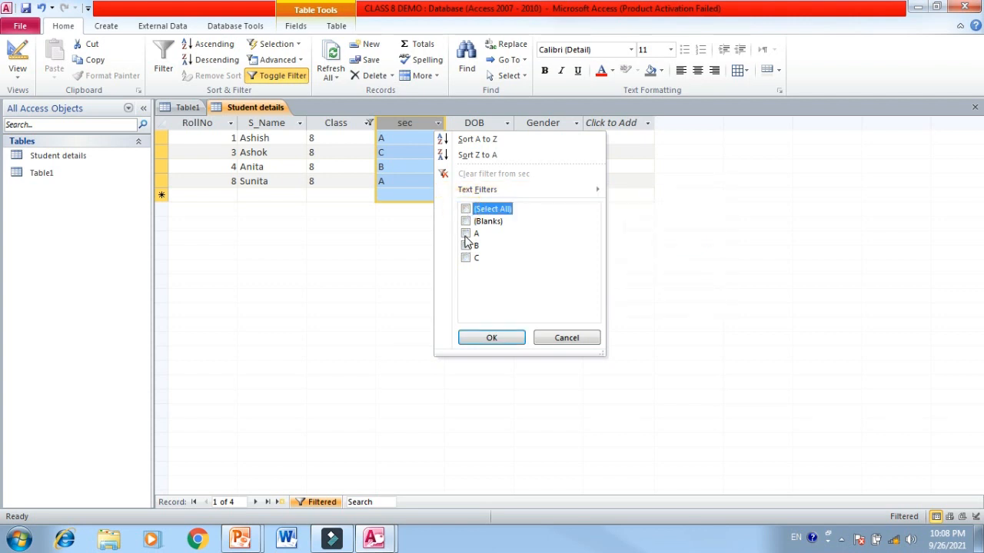
{"action": "left_click", "coordinate": [465, 233]}
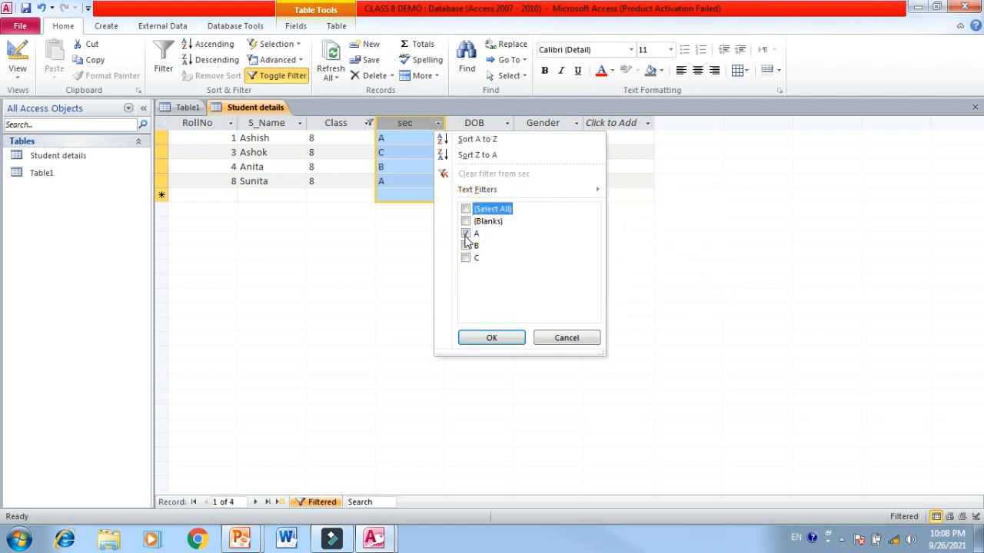
{"action": "left_click", "coordinate": [491, 338]}
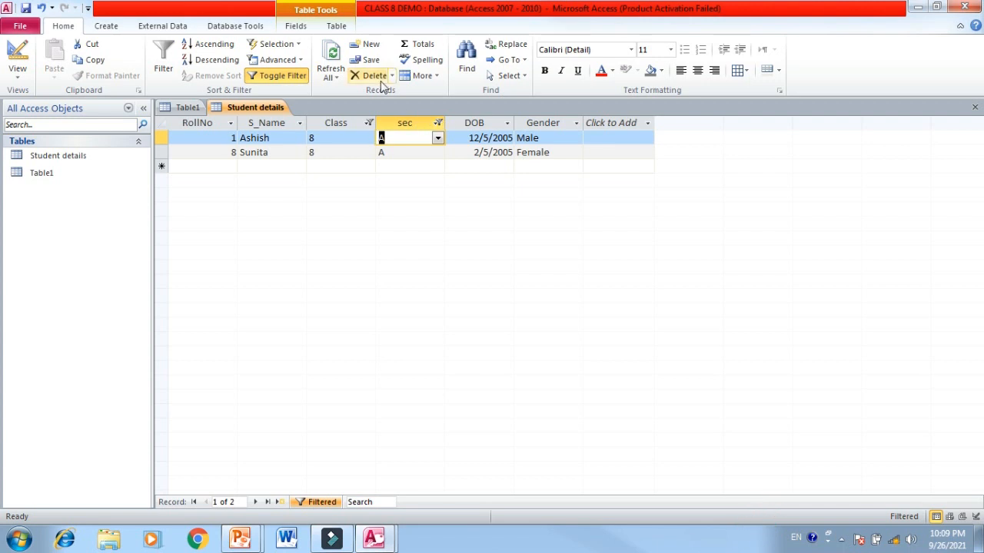
Clear the filters from the sec and Class columns
{"action": "left_click", "coordinate": [437, 124]}
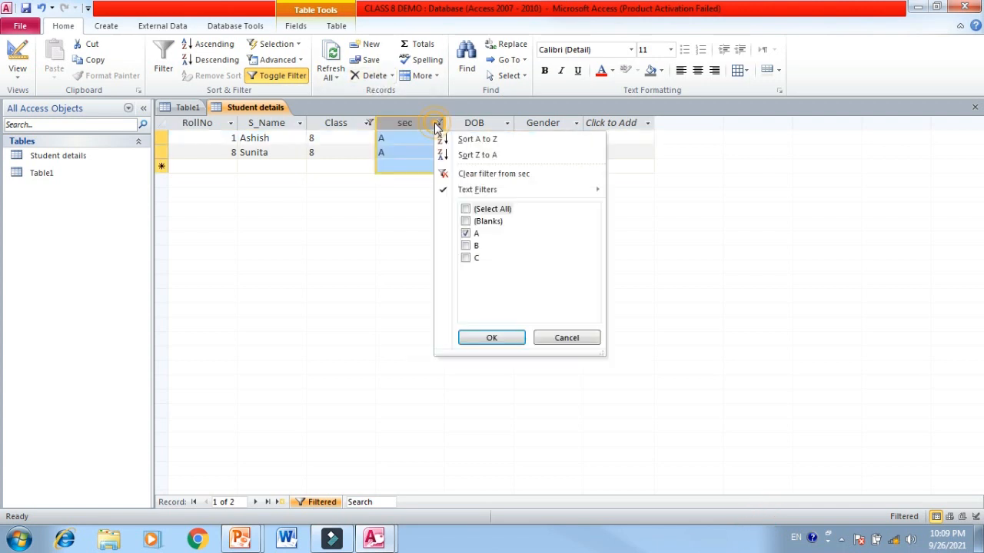
{"action": "left_click", "coordinate": [471, 174]}
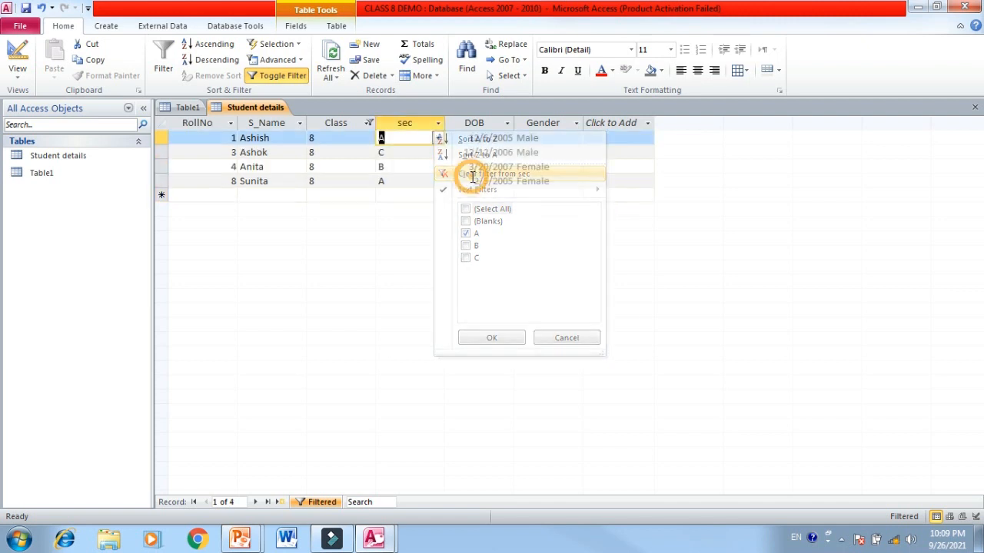
{"action": "left_click", "coordinate": [368, 123]}
{"action": "mouse_move", "coordinate": [409, 196]}
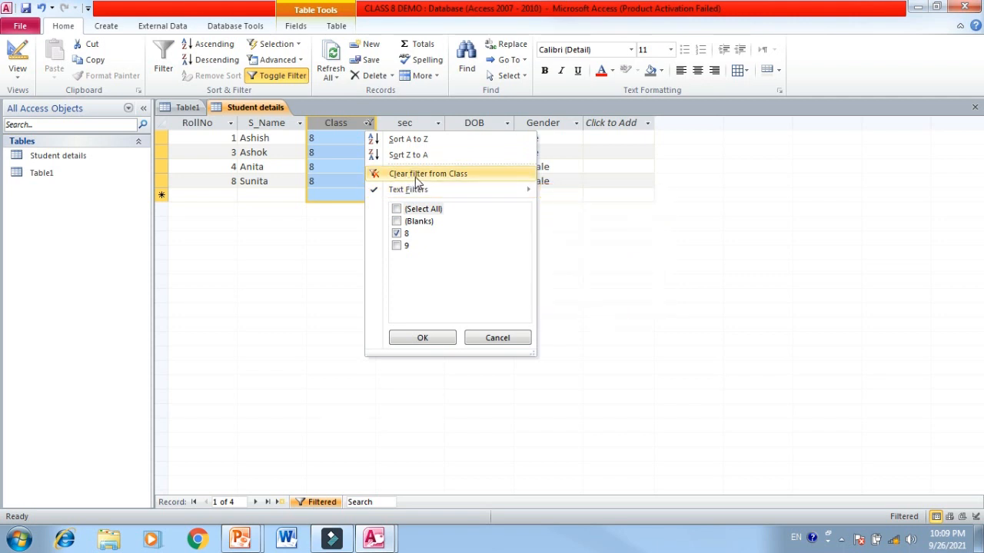
{"action": "left_click", "coordinate": [415, 178]}
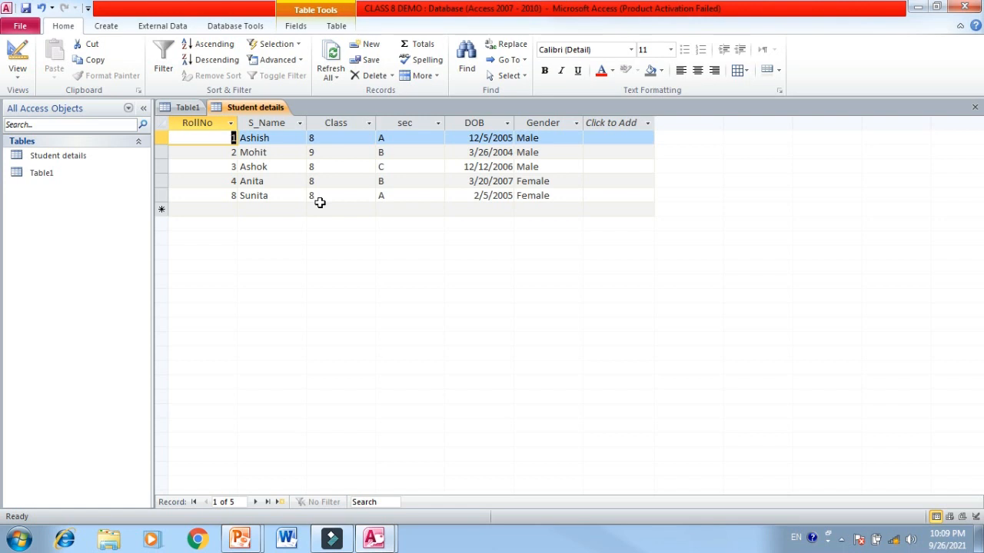
Close the Student details table, saving its design changes, and close Table1 as well
{"action": "left_click", "coordinate": [108, 28]}
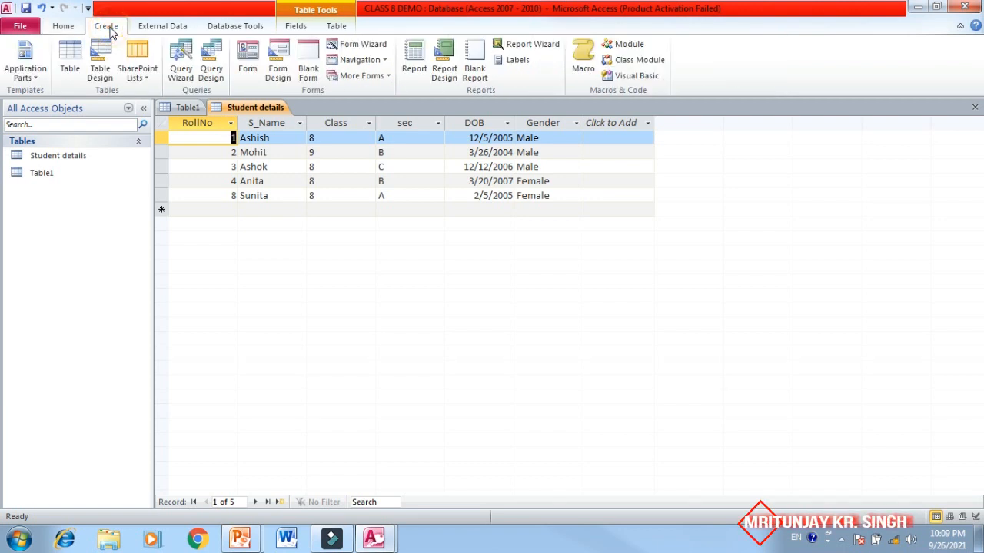
{"action": "right_click", "coordinate": [260, 109]}
{"action": "left_click", "coordinate": [308, 133]}
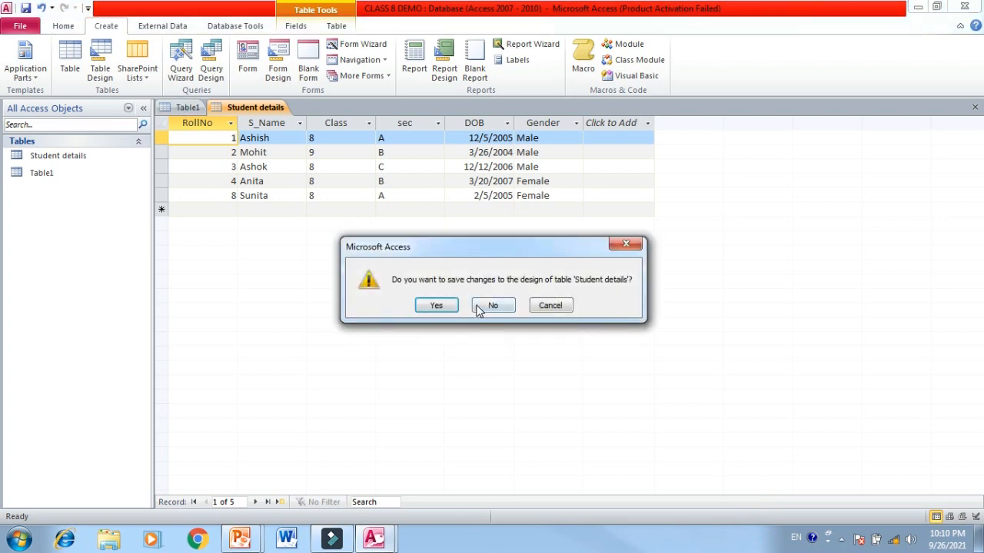
{"action": "left_click", "coordinate": [436, 306]}
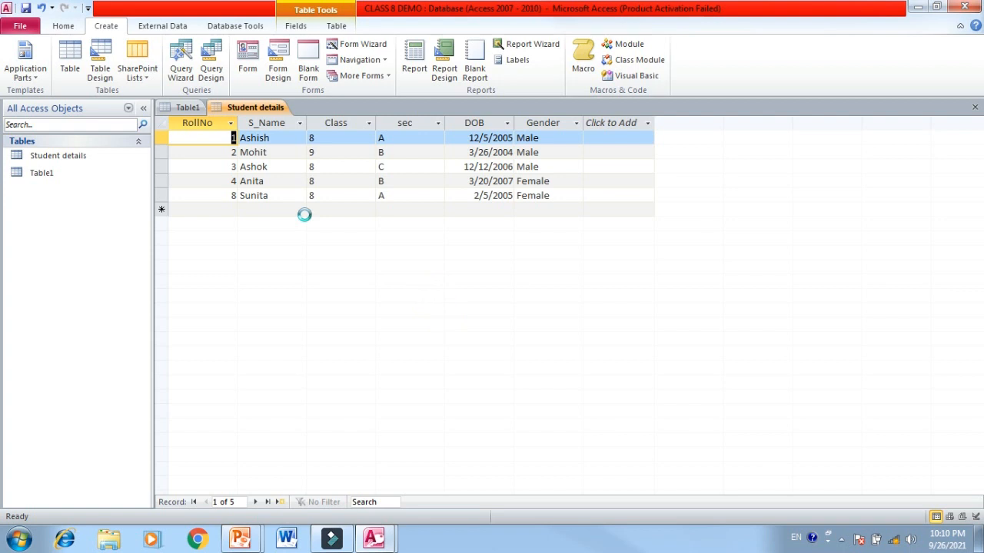
{"action": "right_click", "coordinate": [182, 104]}
{"action": "left_click", "coordinate": [218, 130]}
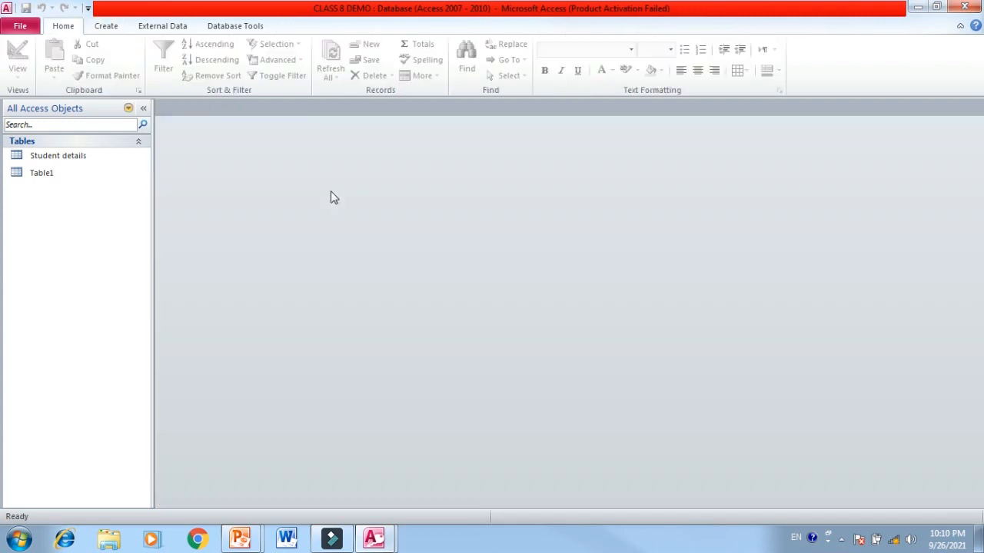
Start a new query with the Simple Query Wizard, using the Student details table as its source
{"action": "left_click", "coordinate": [108, 27]}
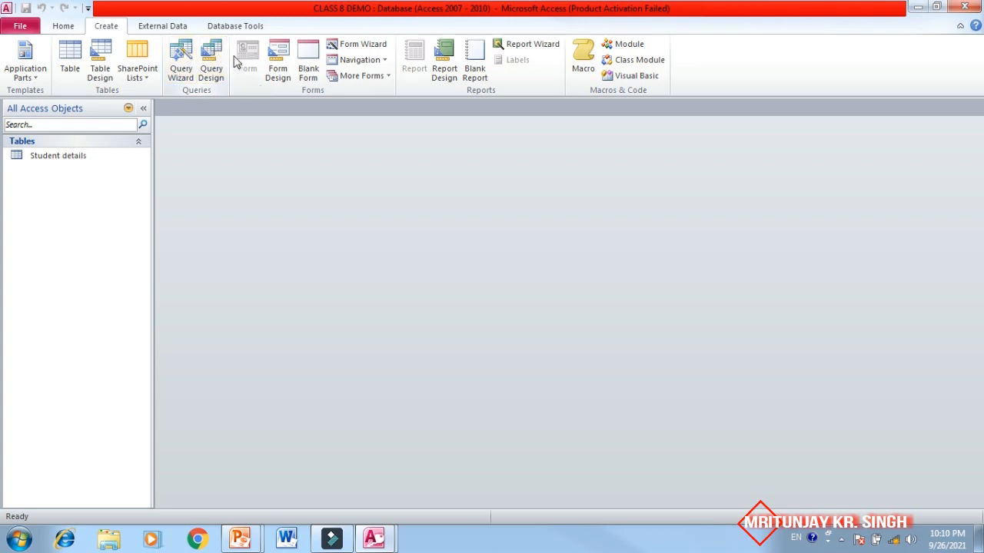
{"action": "left_click", "coordinate": [182, 65]}
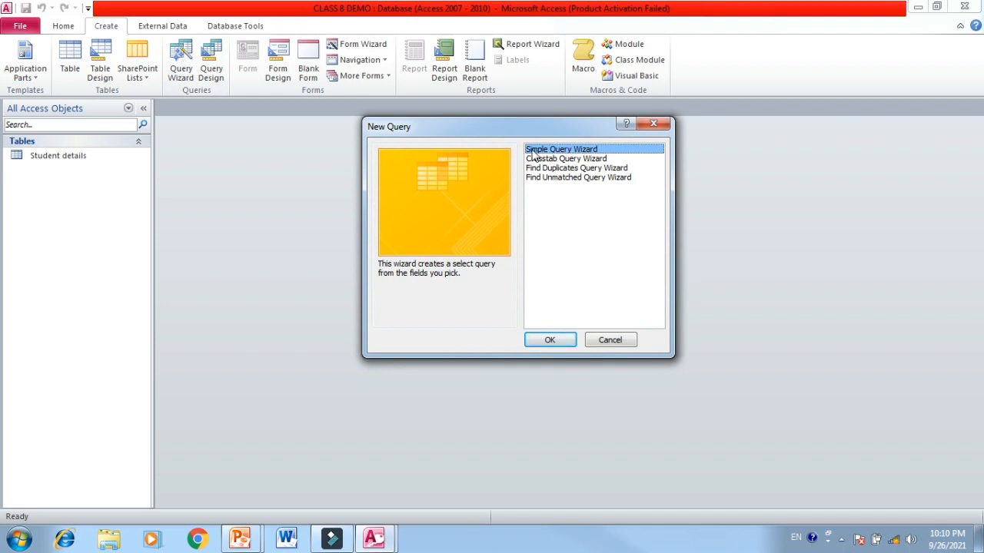
{"action": "left_click", "coordinate": [550, 339]}
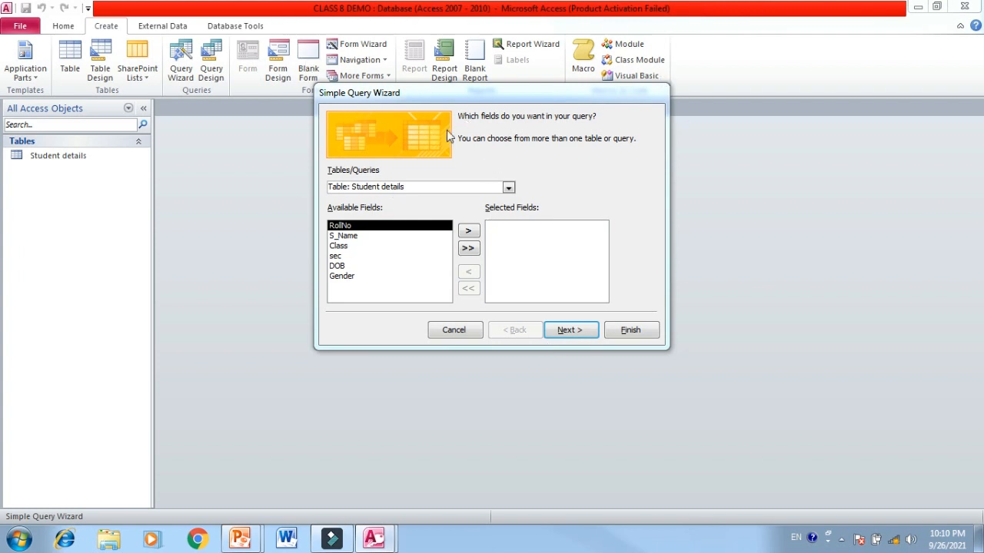
{"action": "left_click", "coordinate": [508, 188]}
{"action": "left_click", "coordinate": [508, 192]}
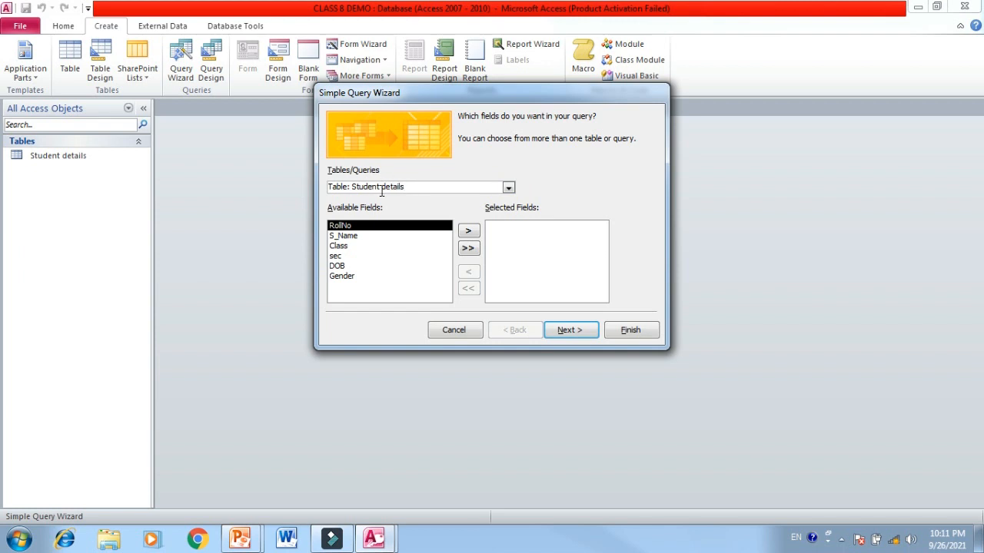
{"action": "left_click", "coordinate": [838, 488]}
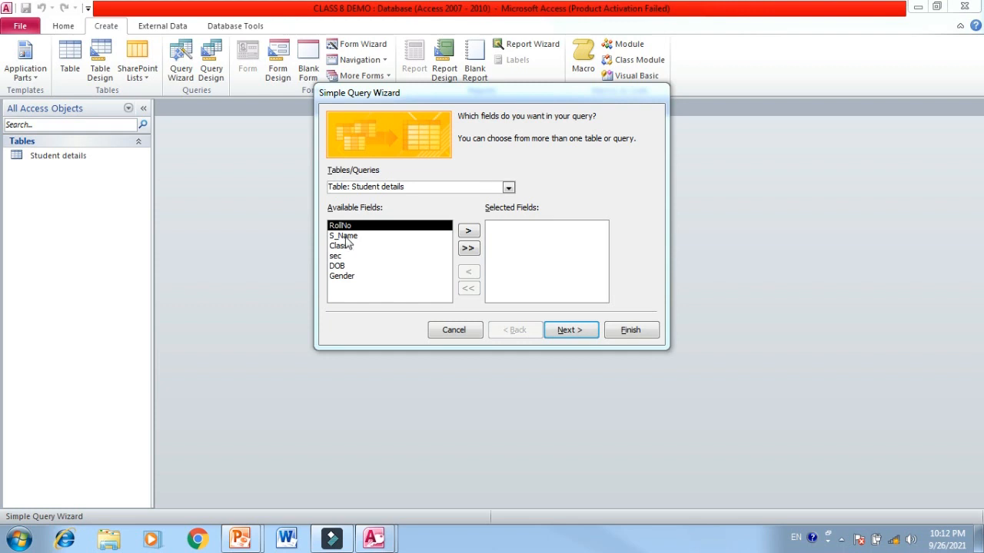
Add the S_Name, DOB and Gender fields to the query's selected fields
{"action": "left_click", "coordinate": [346, 237]}
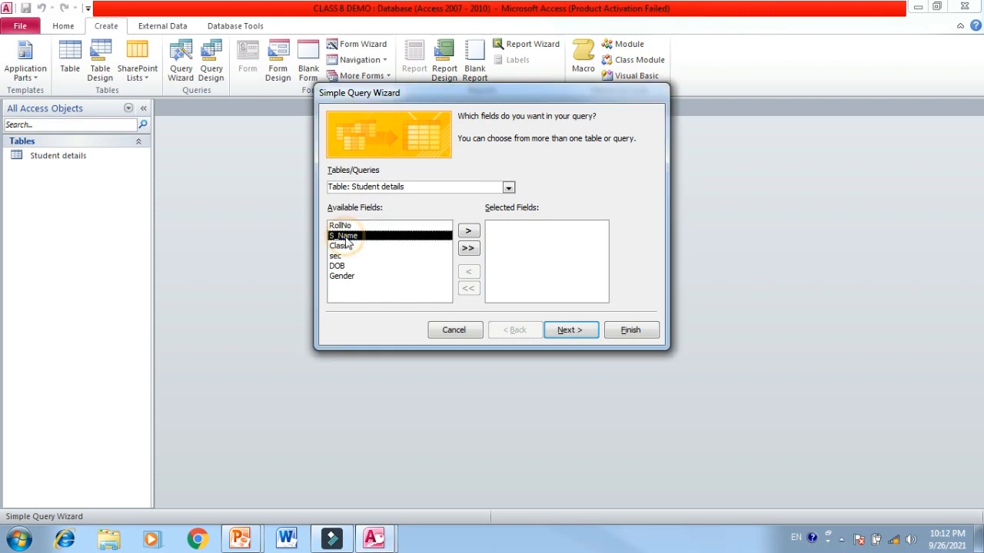
{"action": "left_click", "coordinate": [468, 232]}
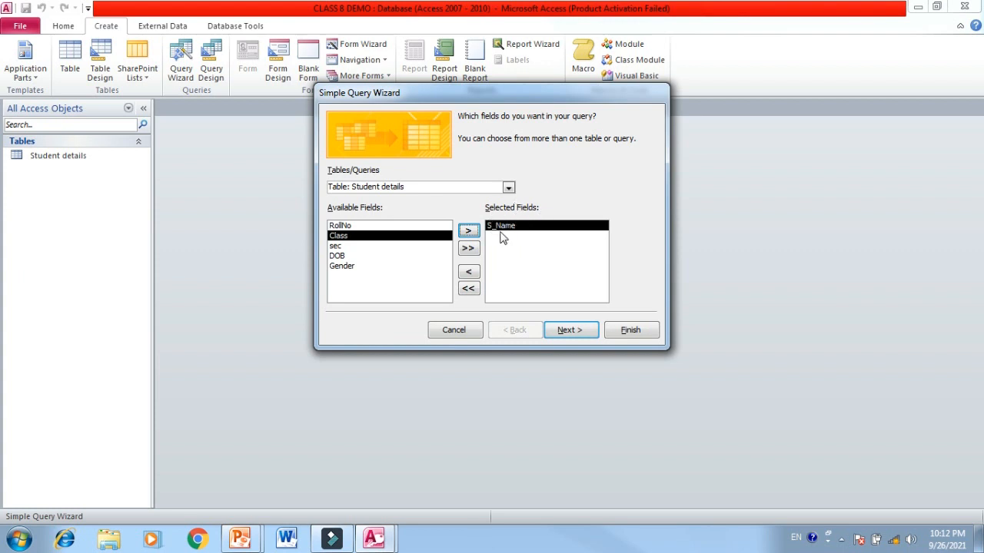
{"action": "left_click", "coordinate": [340, 256]}
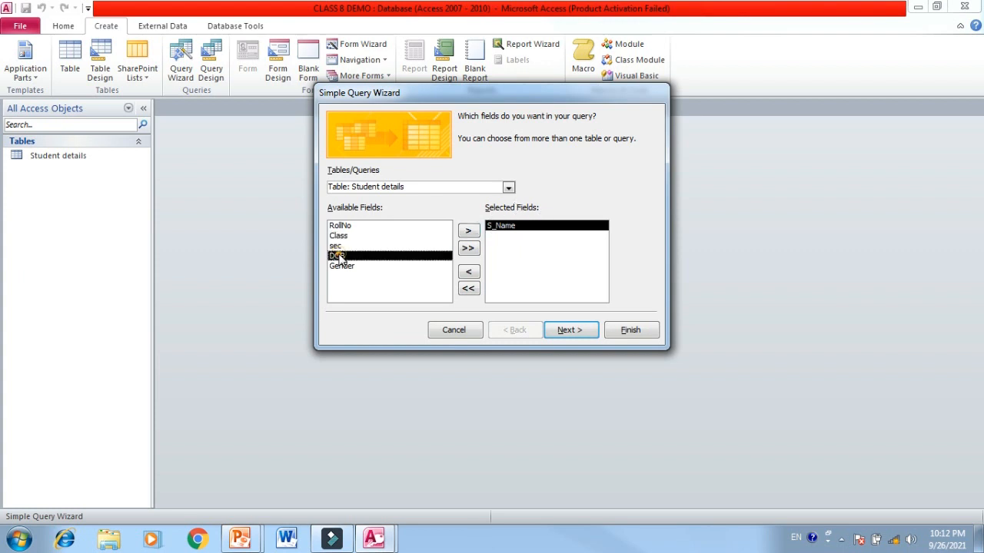
{"action": "left_click", "coordinate": [468, 231]}
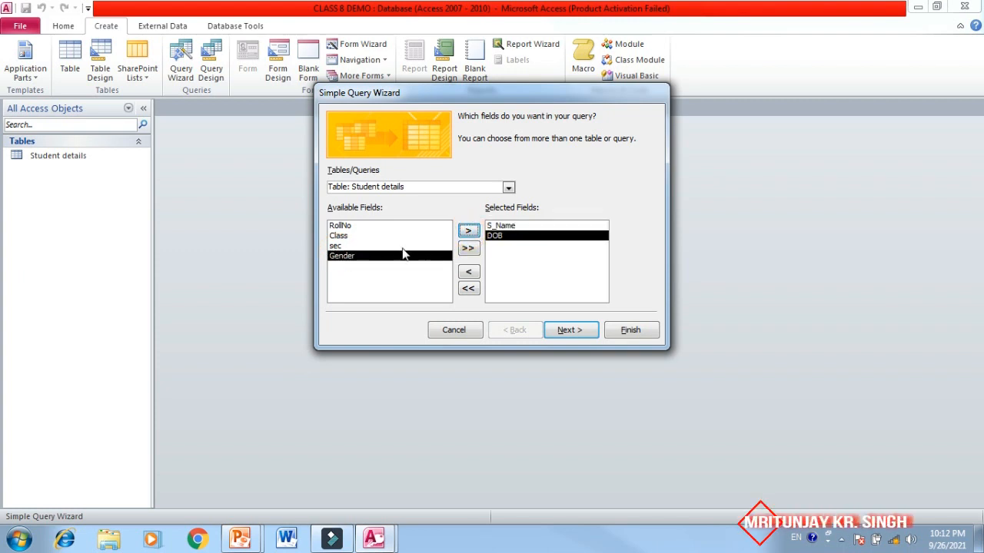
{"action": "left_click", "coordinate": [470, 233]}
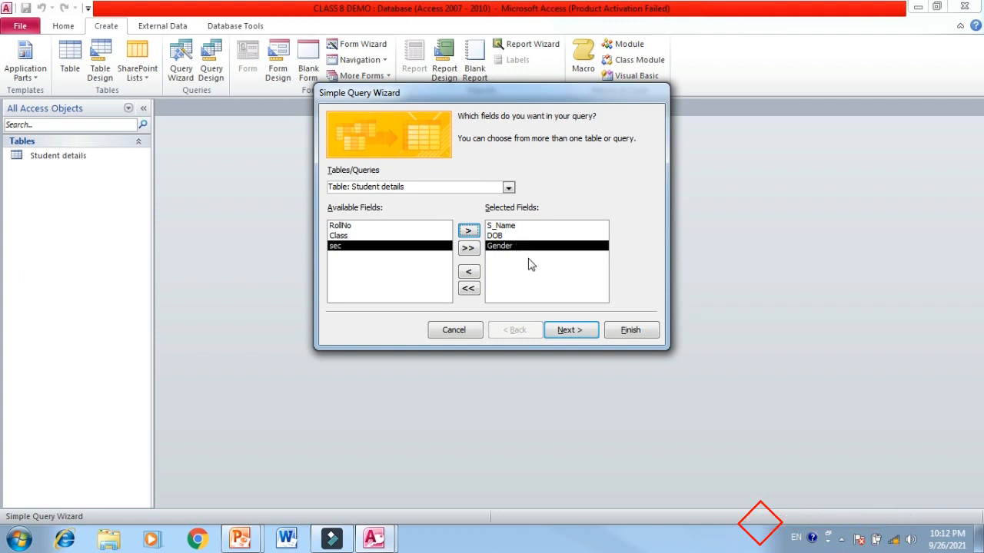
Finish the wizard with the title Student details Query, opening the query to view its information
{"action": "left_click", "coordinate": [571, 332]}
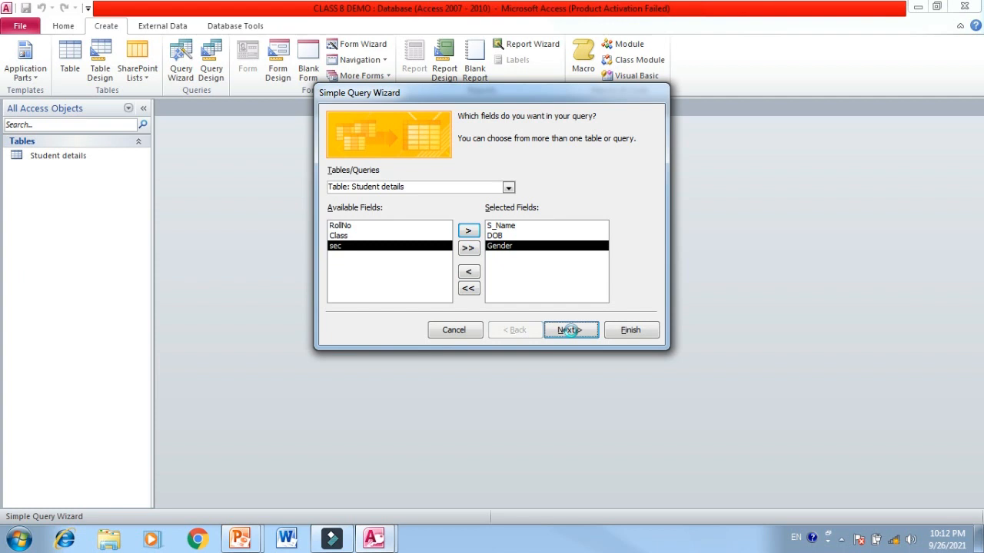
{"action": "left_click", "coordinate": [570, 330]}
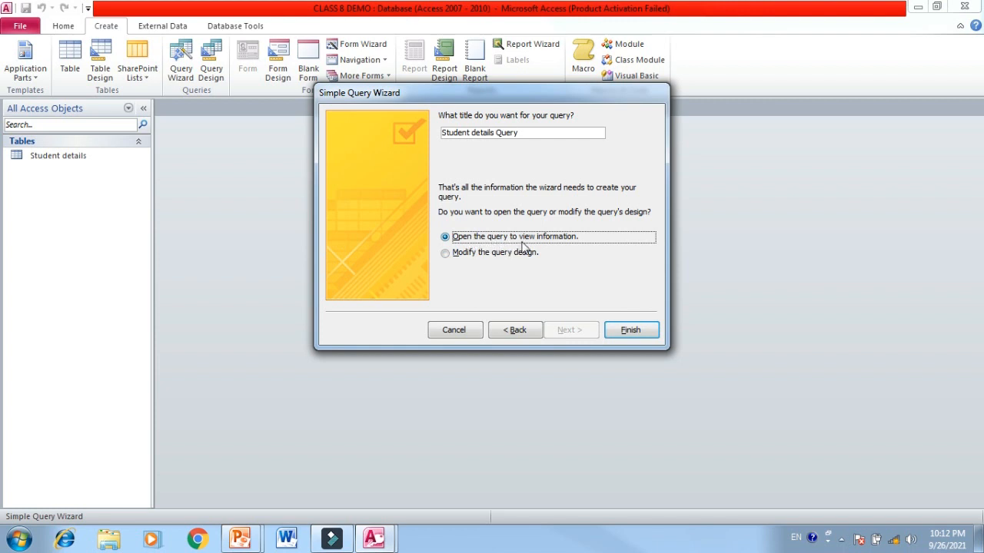
{"action": "left_click", "coordinate": [631, 330]}
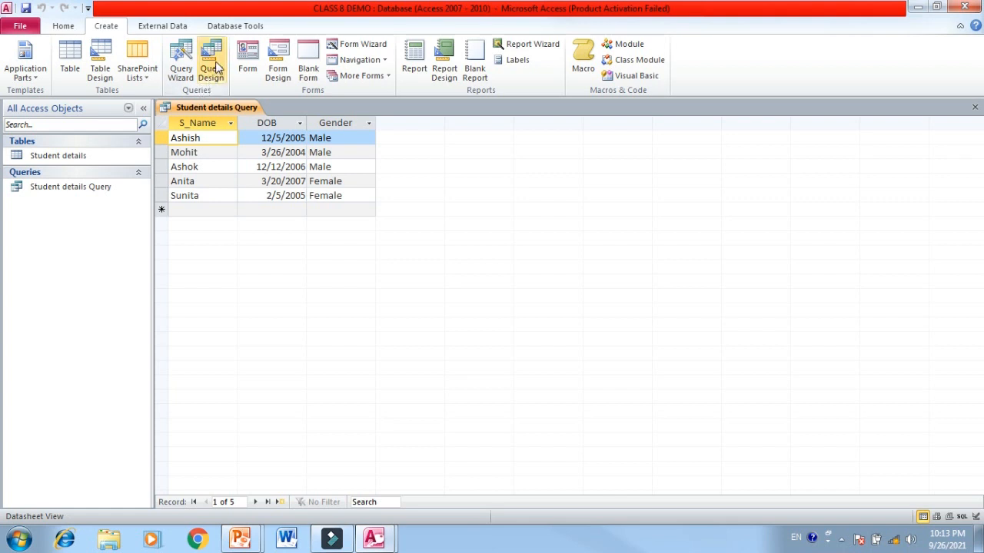
Create a second query in Query Design and add the Student details table to it
{"action": "left_click", "coordinate": [64, 26]}
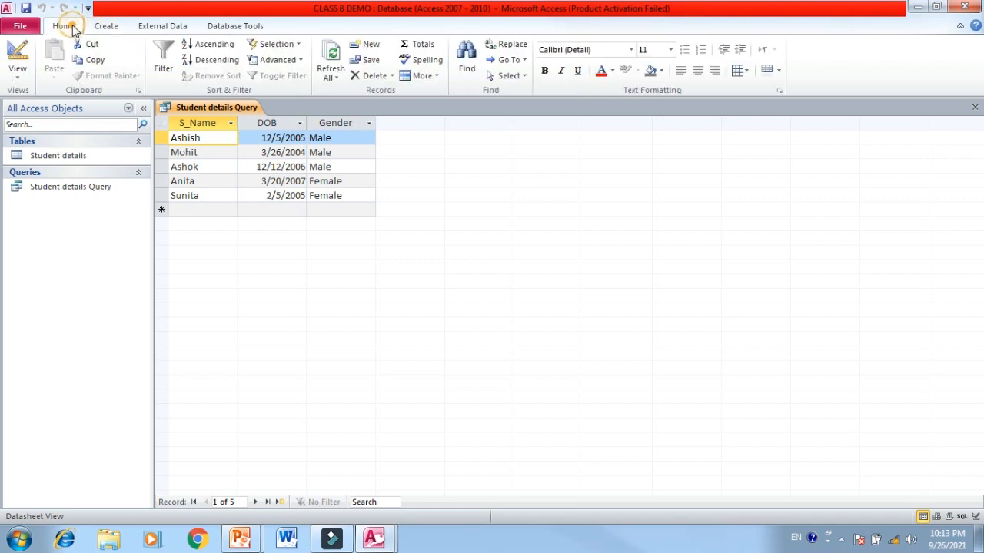
{"action": "left_click", "coordinate": [100, 28]}
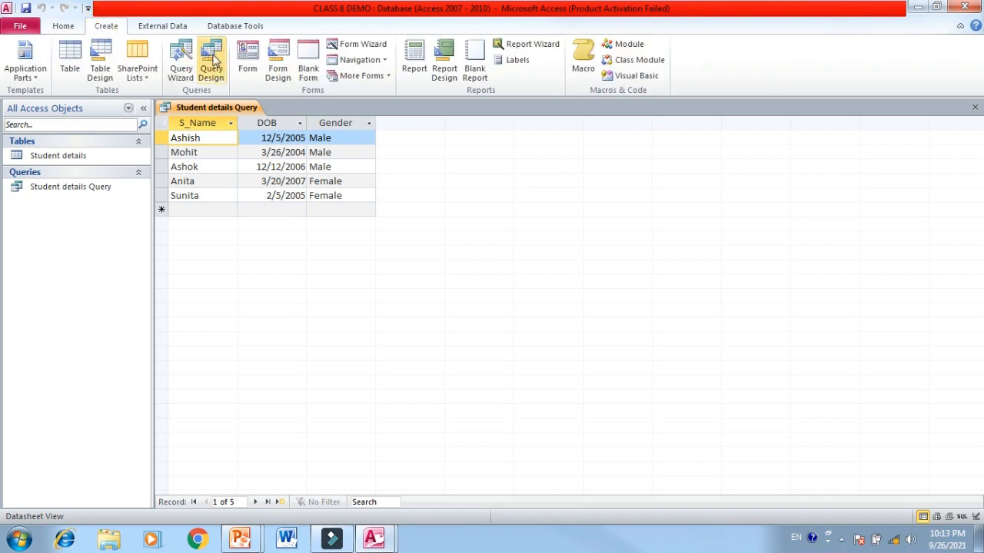
{"action": "left_click", "coordinate": [211, 62]}
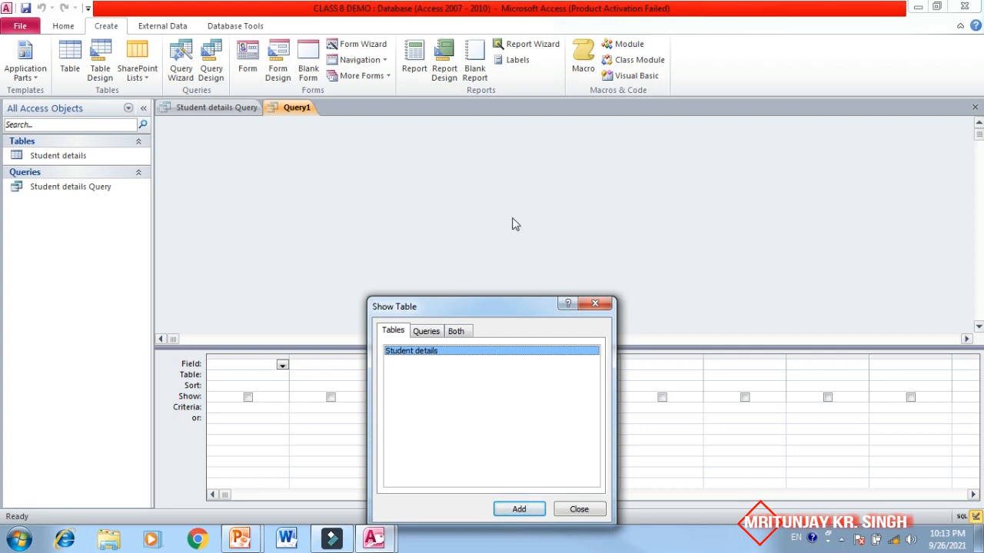
{"action": "left_click", "coordinate": [519, 510]}
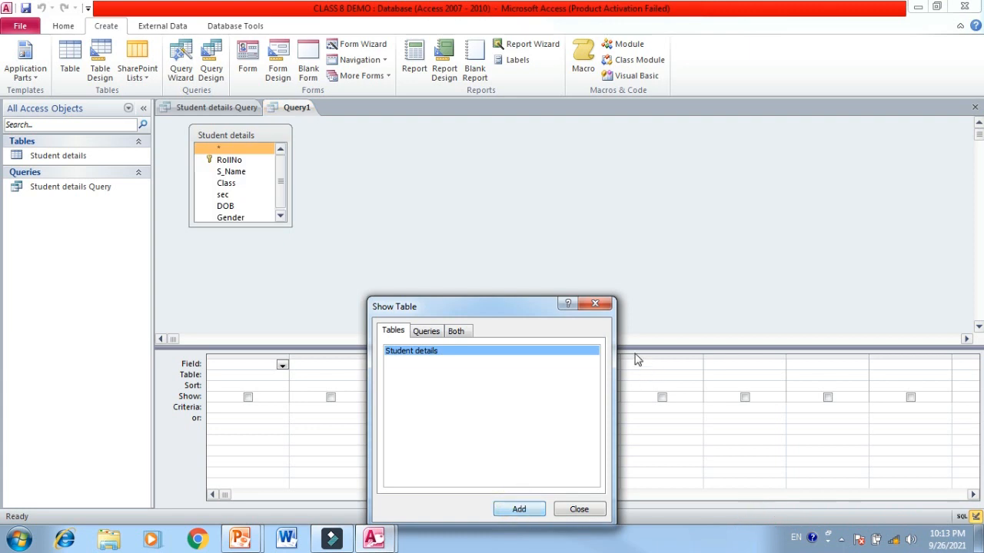
{"action": "left_click", "coordinate": [596, 305]}
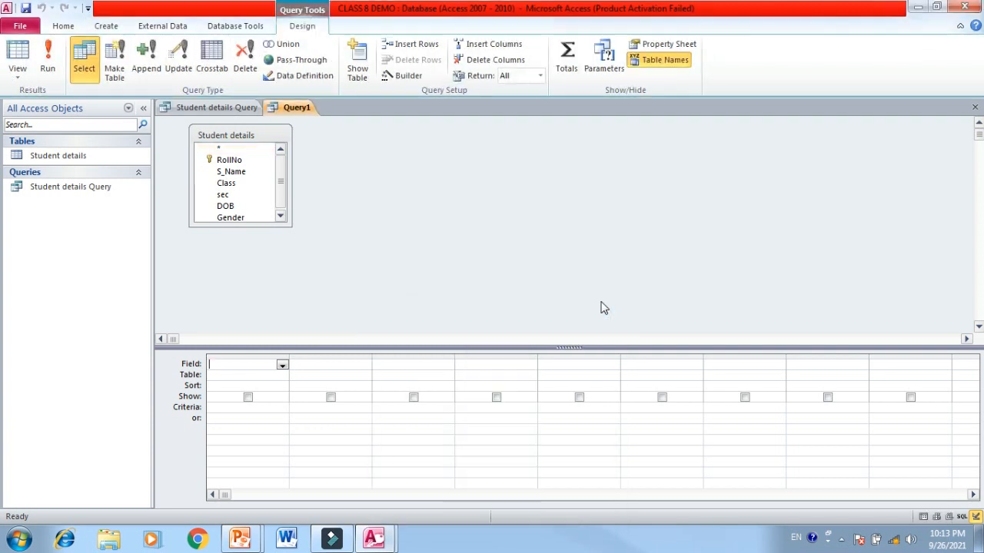
Add the RollNo, S_Name, Class and sec fields of Student details to the query design grid
{"action": "left_click", "coordinate": [258, 152]}
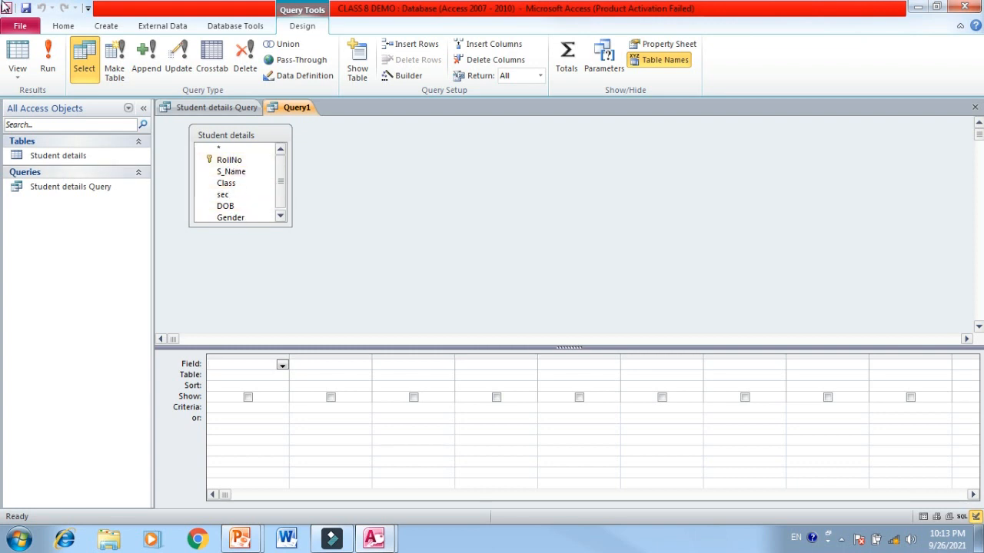
{"action": "double_click", "coordinate": [230, 159]}
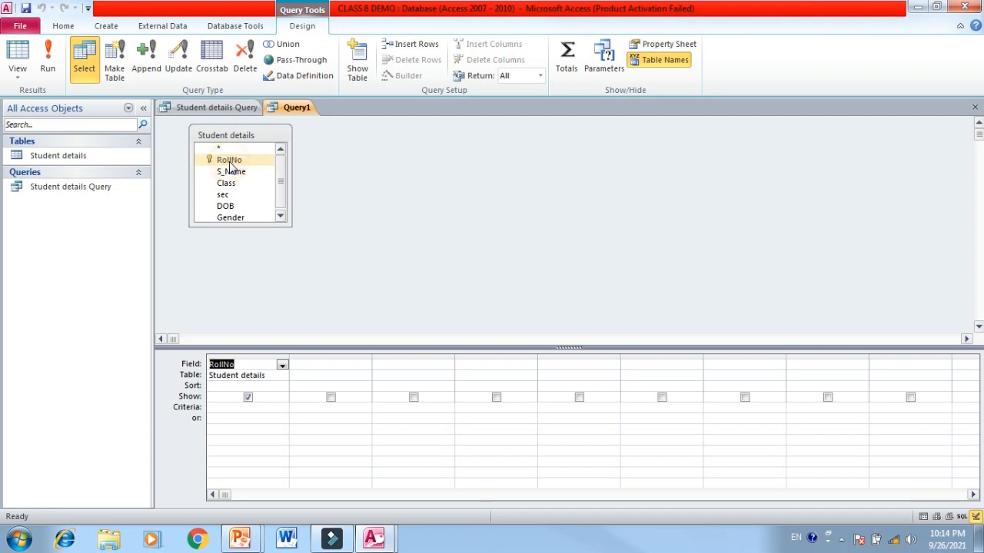
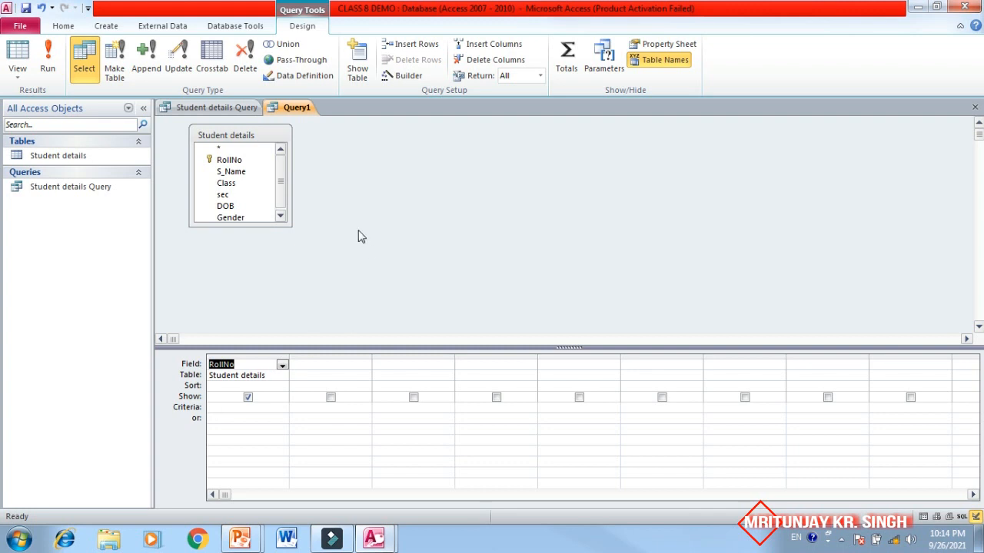
{"action": "left_click", "coordinate": [239, 175]}
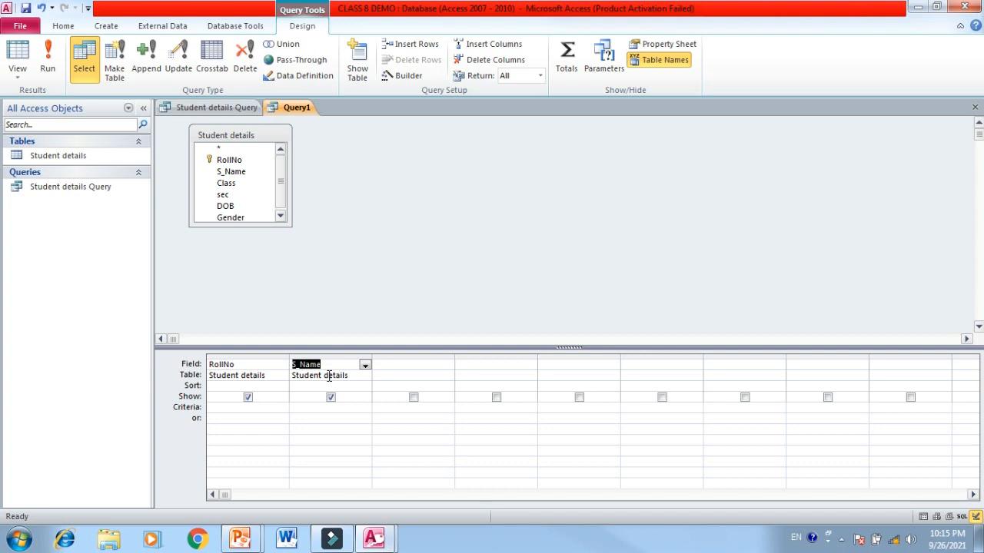
{"action": "double_click", "coordinate": [235, 188]}
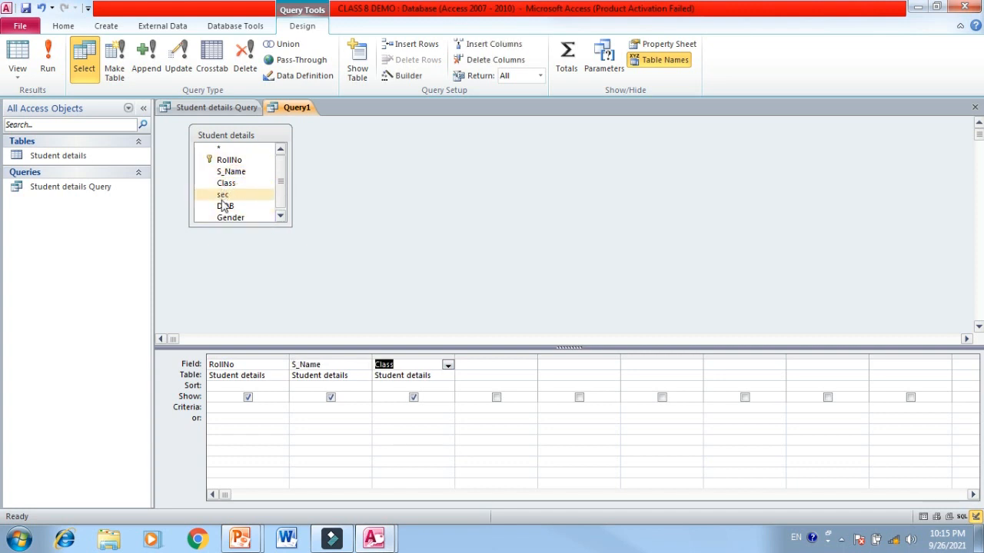
{"action": "double_click", "coordinate": [223, 196]}
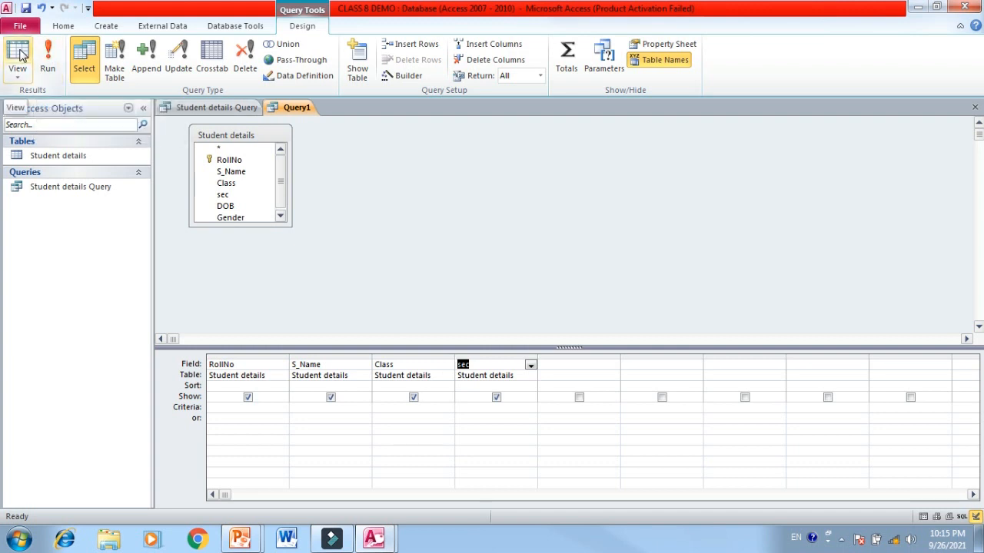
Show the new query's records in Datasheet View and save the query under the name Query1
{"action": "left_click", "coordinate": [20, 54]}
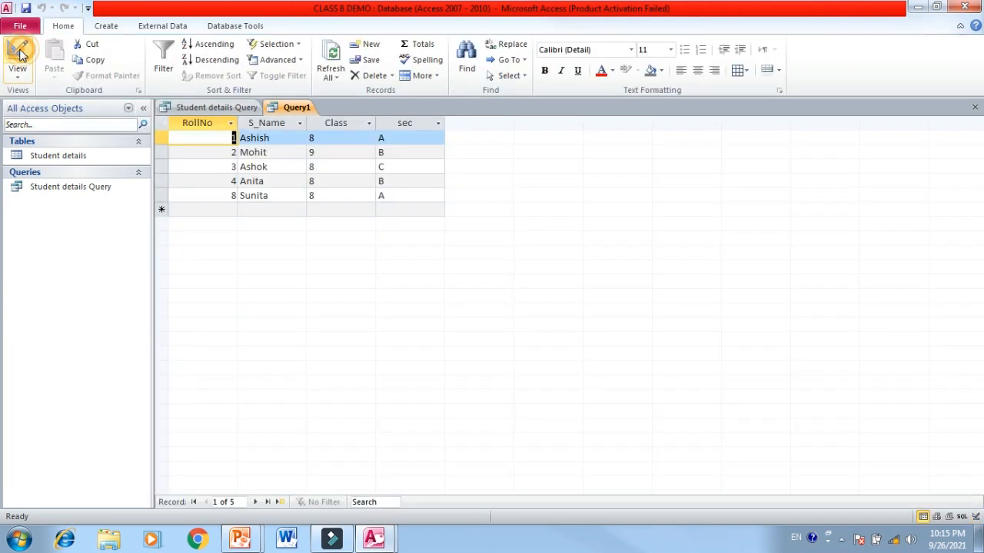
{"action": "right_click", "coordinate": [295, 110]}
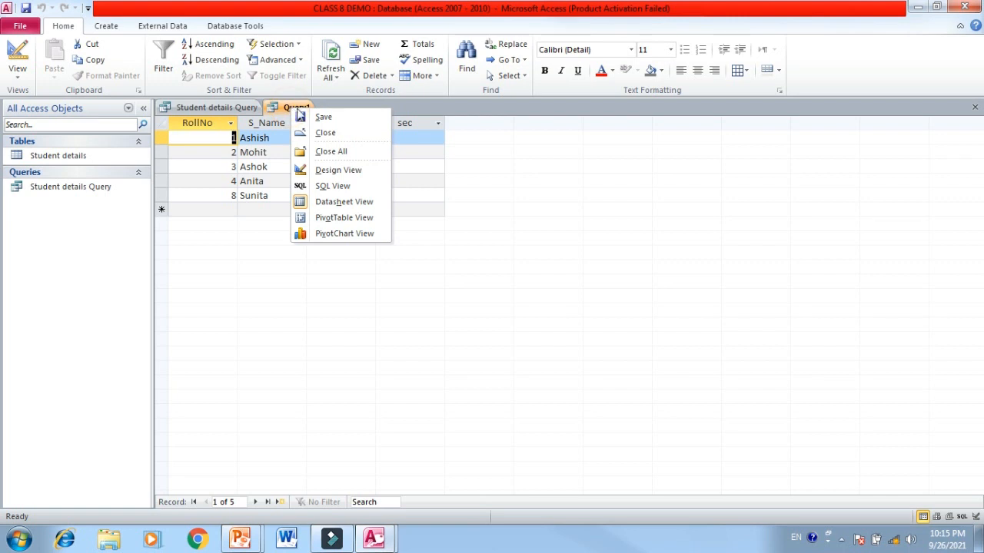
{"action": "left_click", "coordinate": [322, 118]}
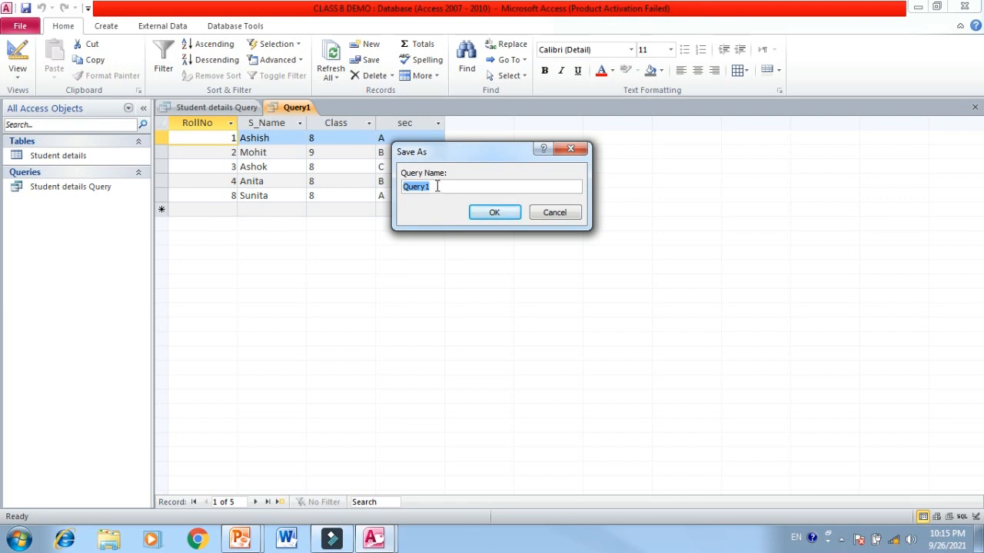
{"action": "left_click", "coordinate": [489, 215]}
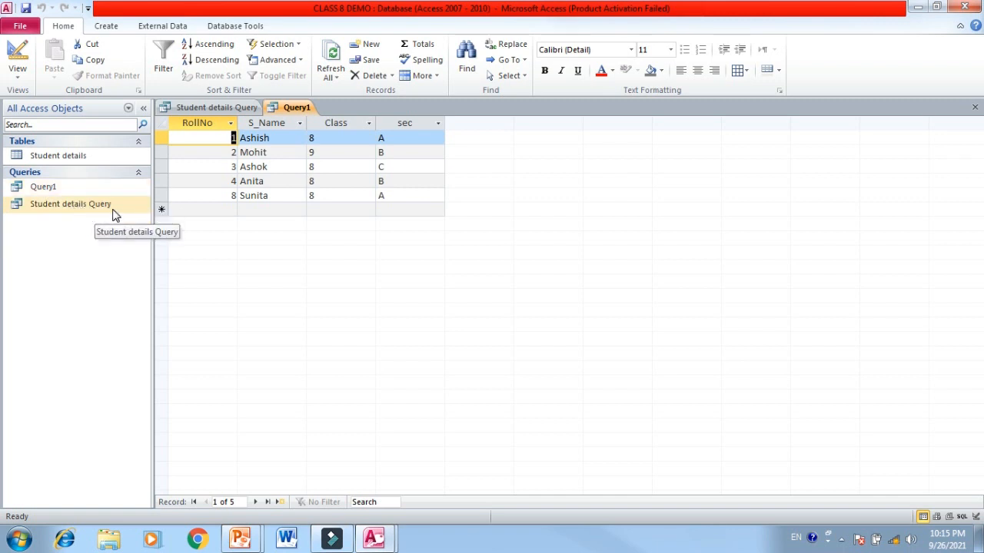
Close the two open queries, Query1 and Student details Query
{"action": "right_click", "coordinate": [286, 112]}
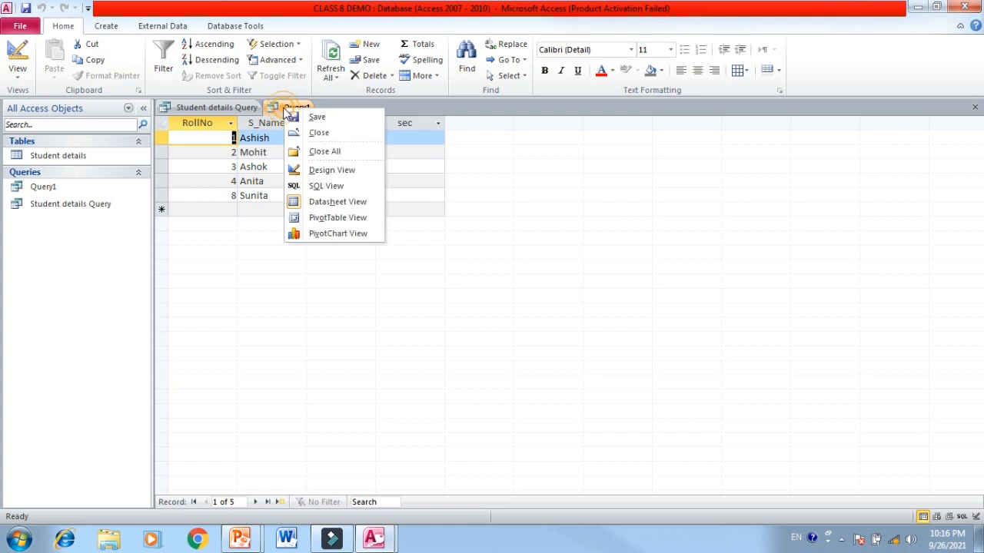
{"action": "left_click", "coordinate": [323, 137]}
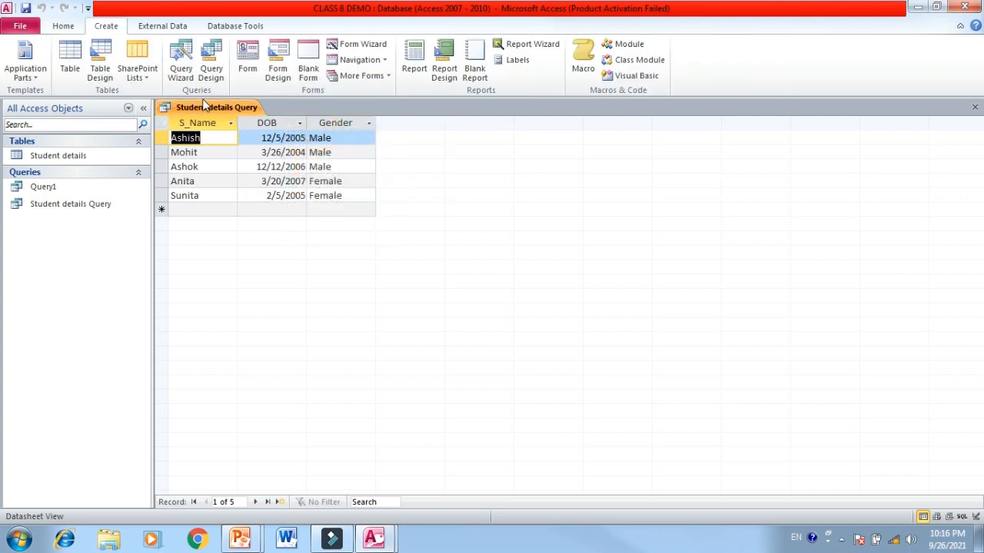
{"action": "right_click", "coordinate": [204, 105]}
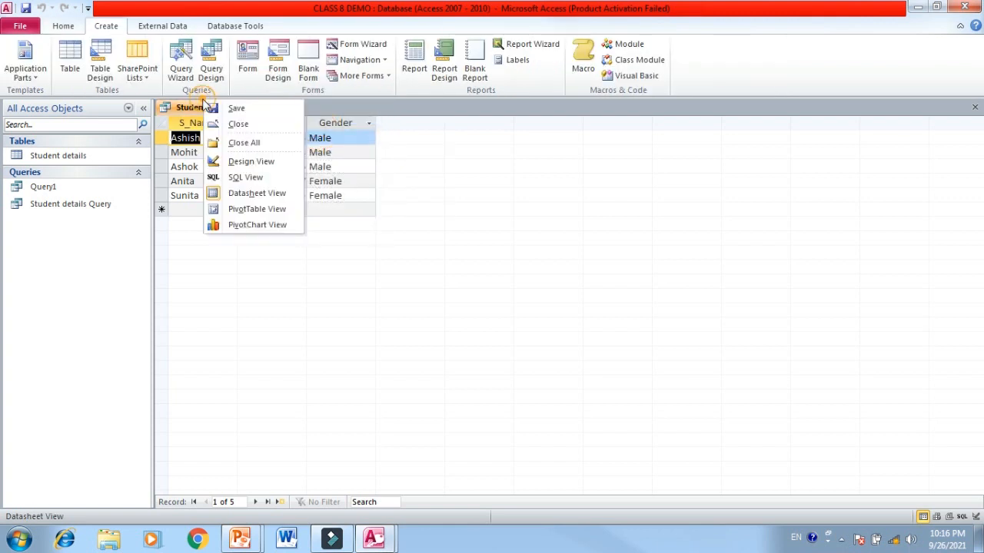
{"action": "left_click", "coordinate": [239, 125]}
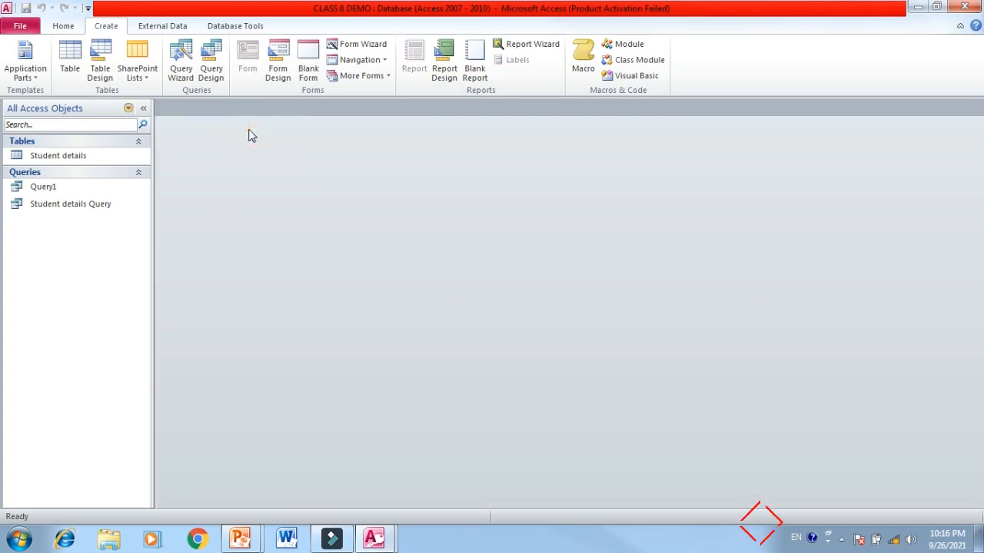
Reopen Query1 and put it in Design View, checking its unfiltered records in Datasheet View
{"action": "left_click", "coordinate": [48, 192]}
{"action": "double_click", "coordinate": [47, 193]}
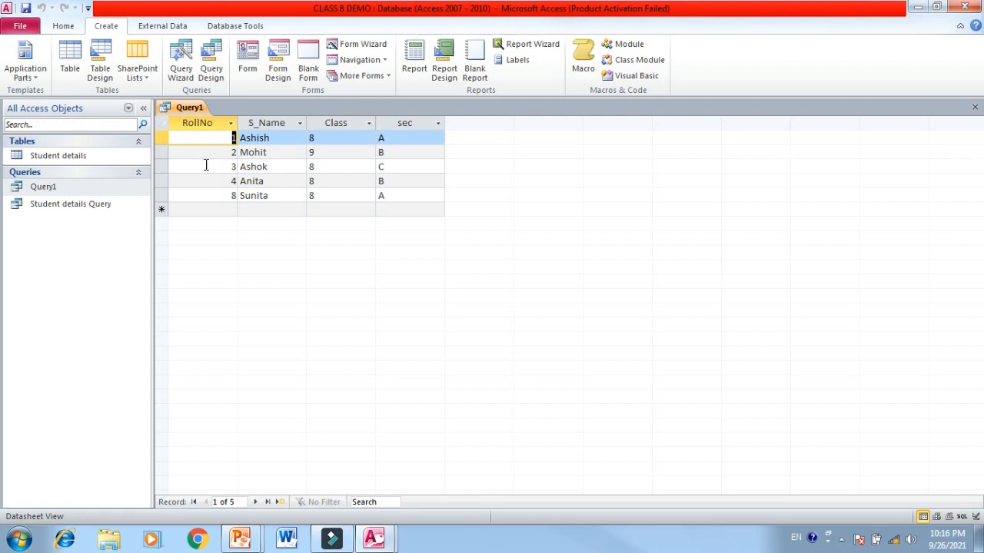
{"action": "right_click", "coordinate": [196, 106]}
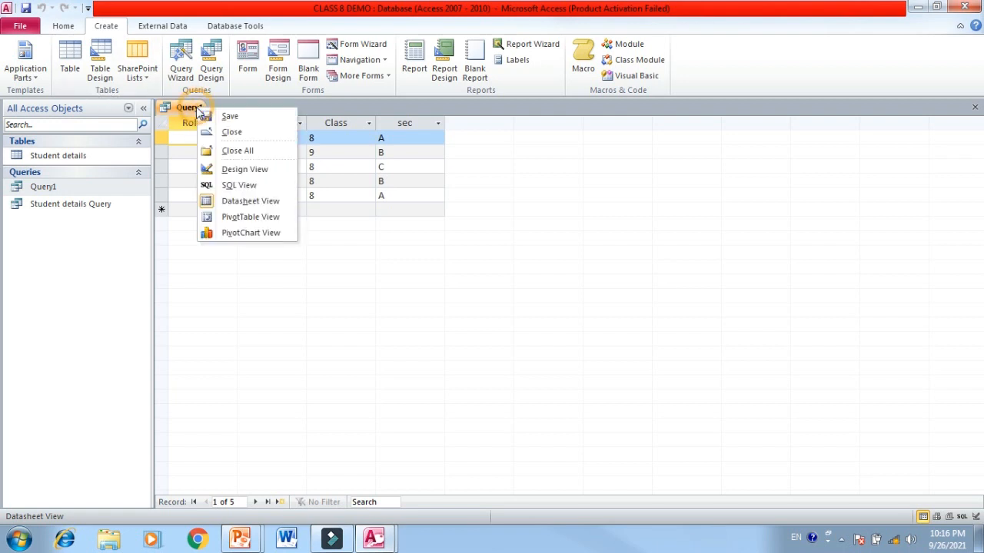
{"action": "left_click", "coordinate": [266, 171]}
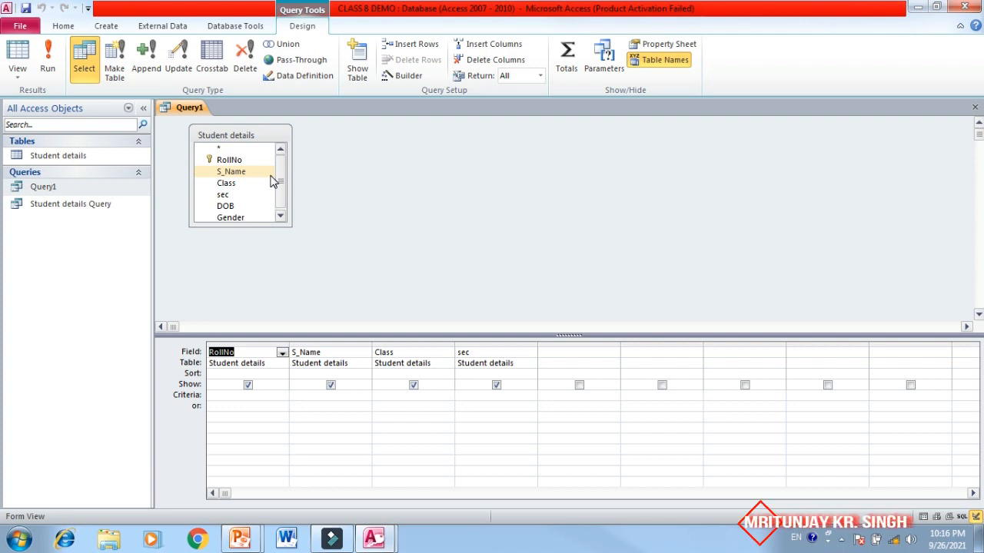
{"action": "left_click", "coordinate": [17, 50]}
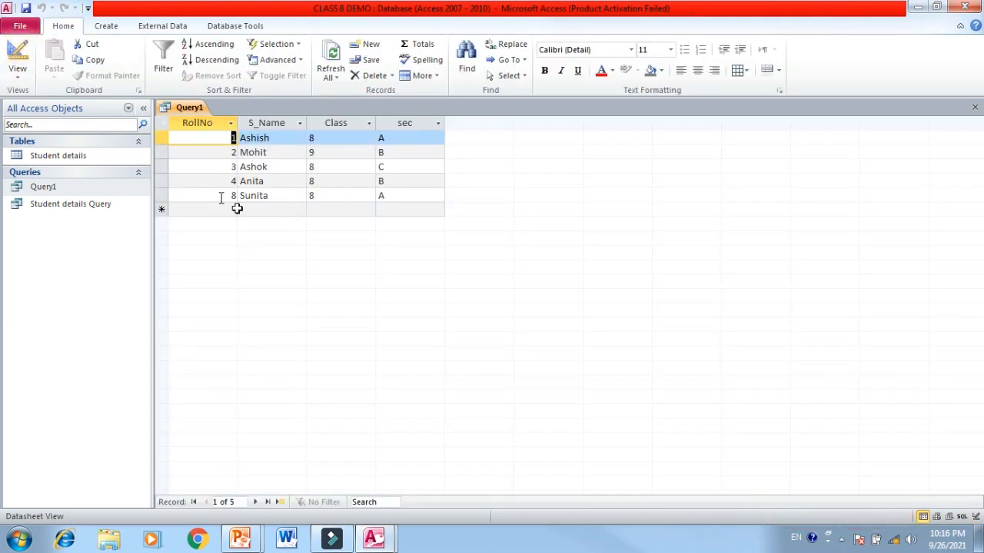
{"action": "left_click", "coordinate": [17, 54]}
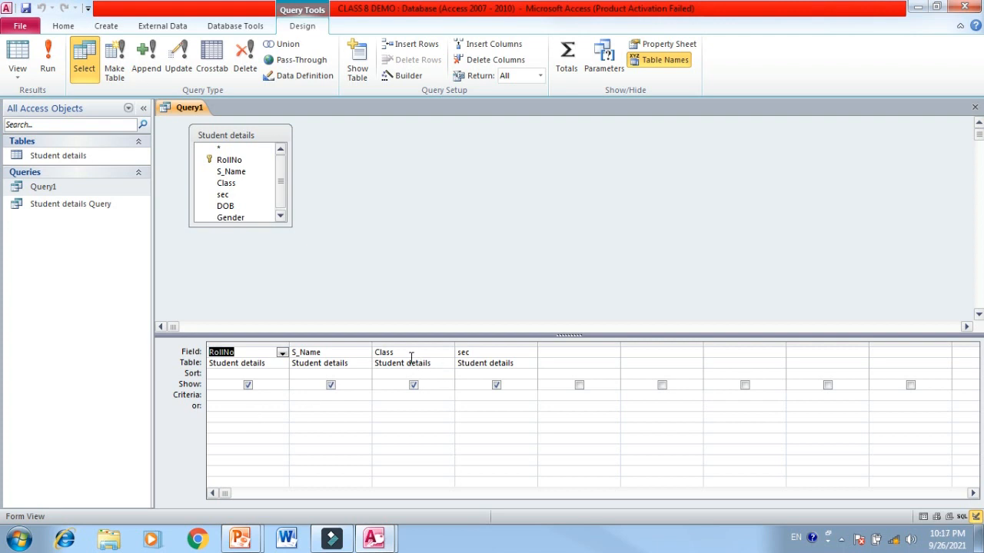
Set the Query1 criteria to 8 for Class and A for sec, and show the matching records
{"action": "left_click", "coordinate": [379, 400]}
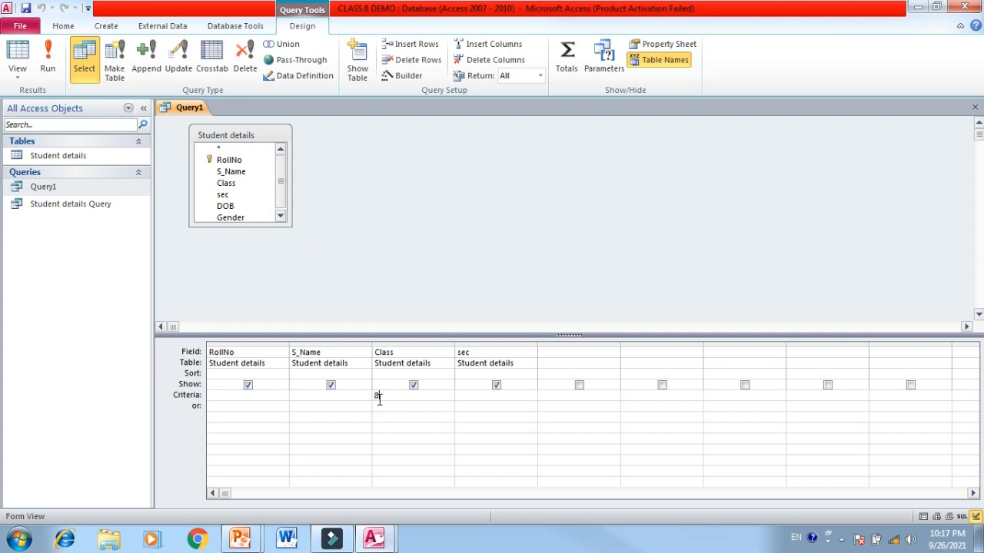
{"action": "left_click", "coordinate": [466, 399]}
{"action": "type", "text": "A"}
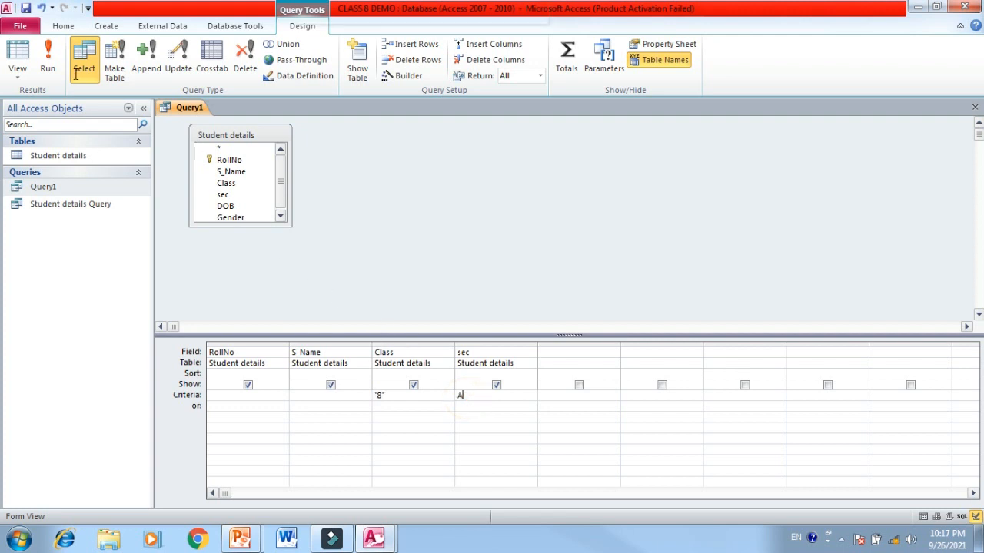
{"action": "left_click", "coordinate": [18, 56]}
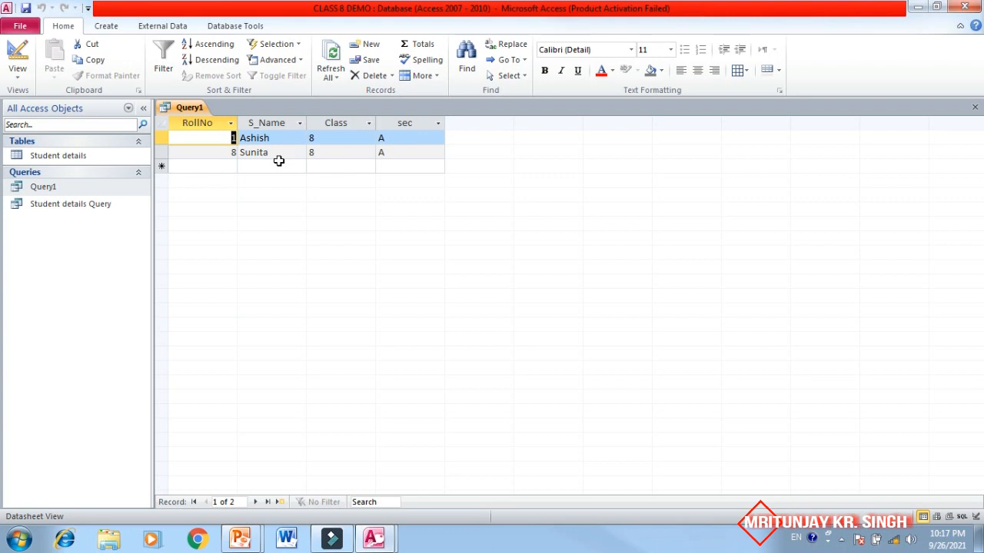
Return Query1 to Design View and clear the criteria of the sec and Class fields
{"action": "left_click", "coordinate": [23, 55]}
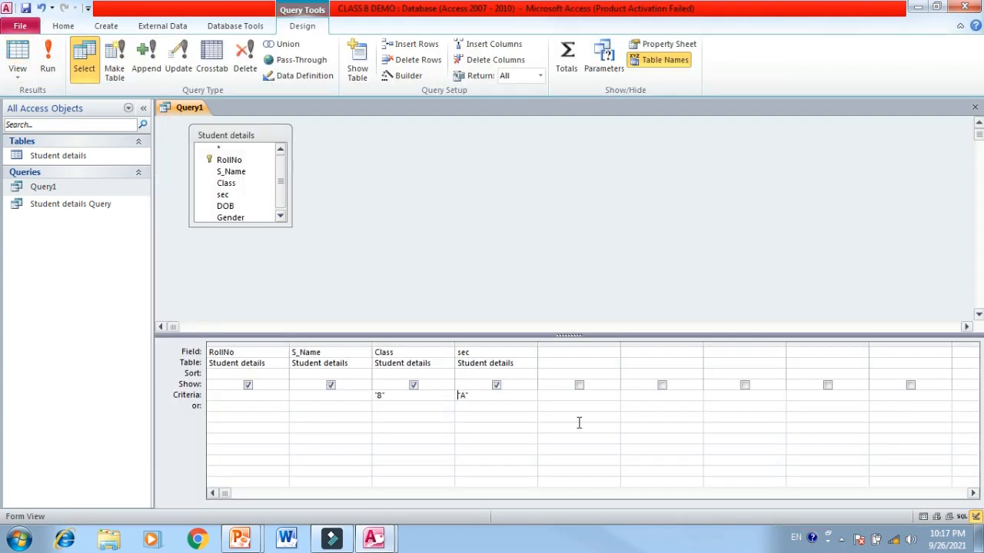
{"action": "left_click", "coordinate": [481, 396]}
{"action": "key", "text": "BackSpace"}
{"action": "key", "text": "BackSpace"}
{"action": "left_click", "coordinate": [402, 395]}
{"action": "key", "text": "BackSpace"}
{"action": "key", "text": "BackSpace"}
Set the RollNo criterion of Query1 to >3 and show the matching records in Datasheet View
{"action": "left_click", "coordinate": [222, 396]}
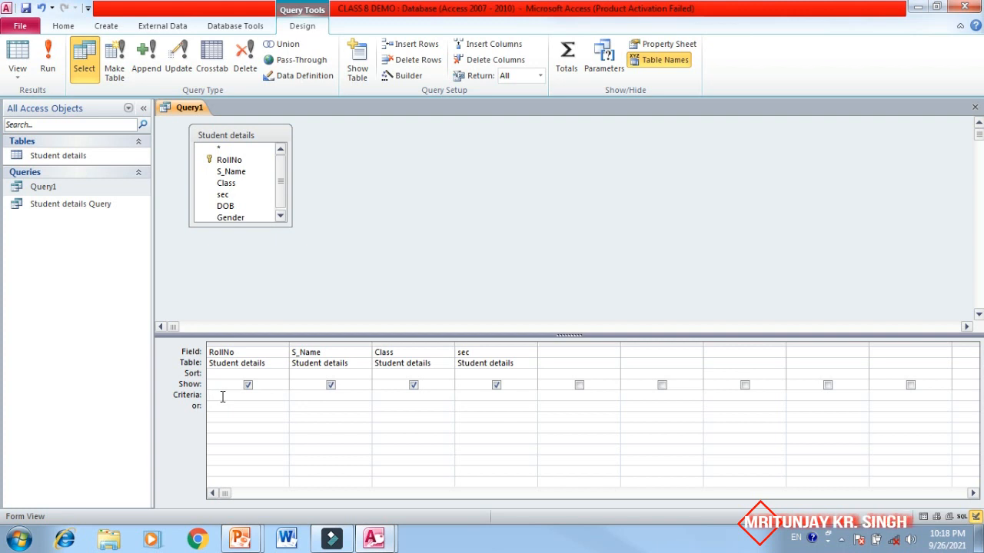
{"action": "type", "text": ">3"}
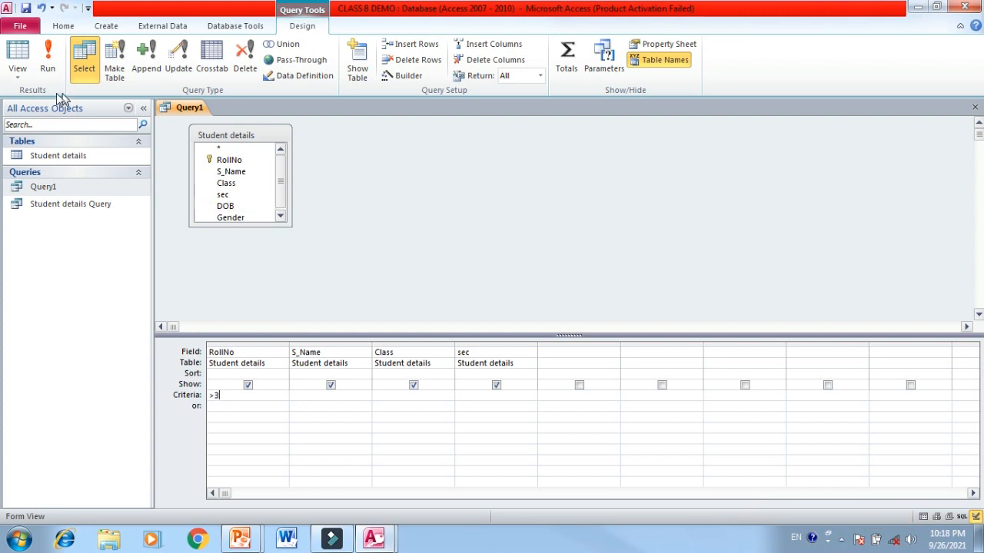
{"action": "left_click", "coordinate": [17, 53]}
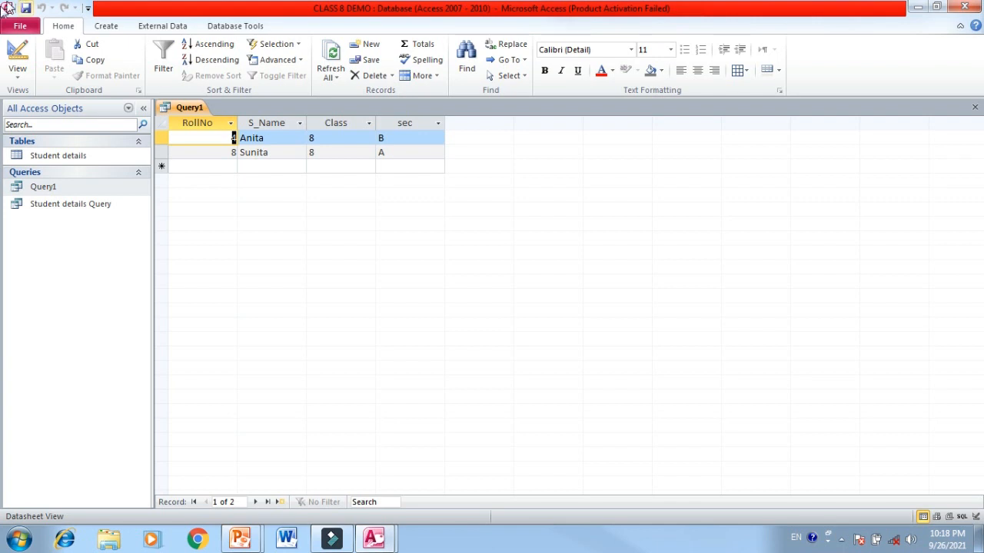
Return Query1 to Design View and close it, saving the changes to its design
{"action": "left_click", "coordinate": [18, 51]}
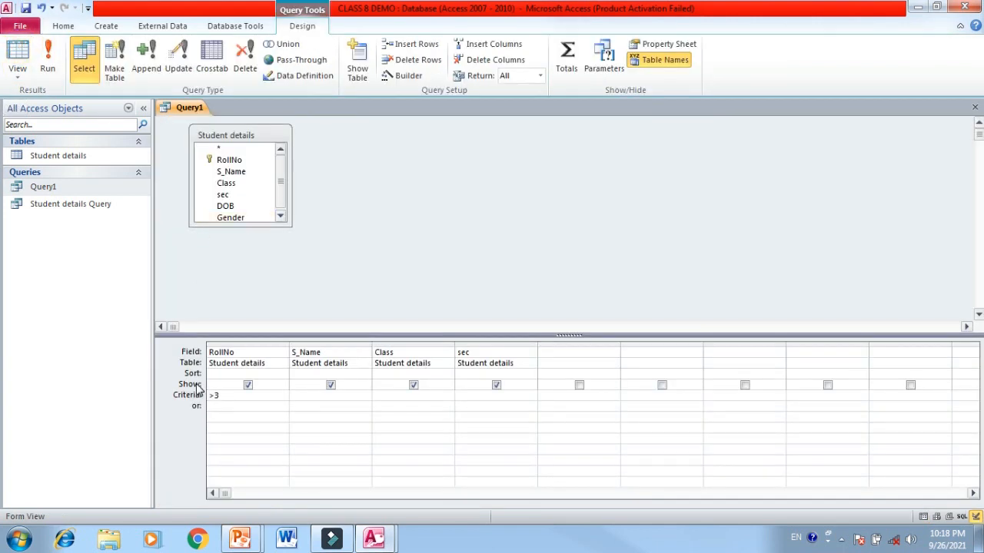
{"action": "left_click", "coordinate": [230, 396]}
{"action": "double_click", "coordinate": [215, 395]}
{"action": "left_click", "coordinate": [101, 27]}
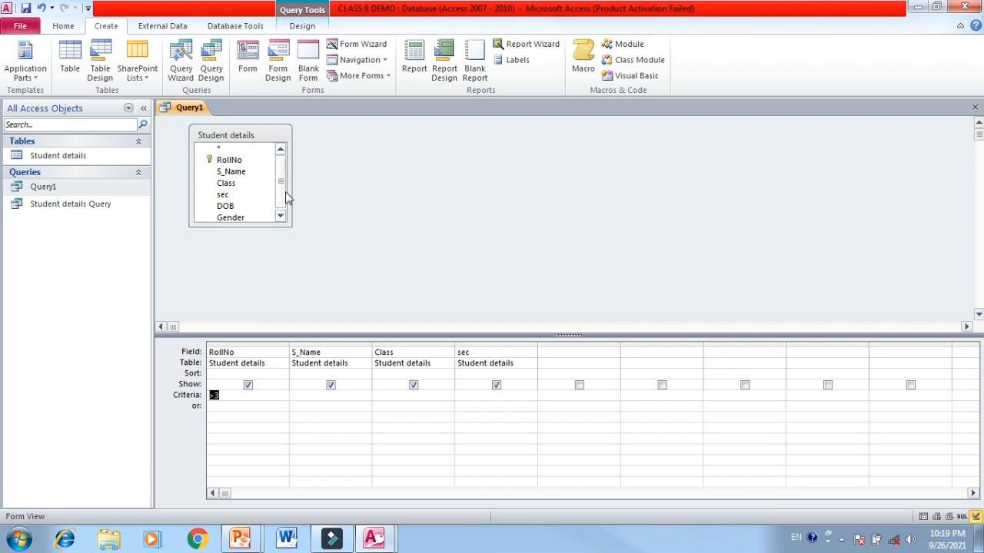
{"action": "left_click", "coordinate": [63, 26]}
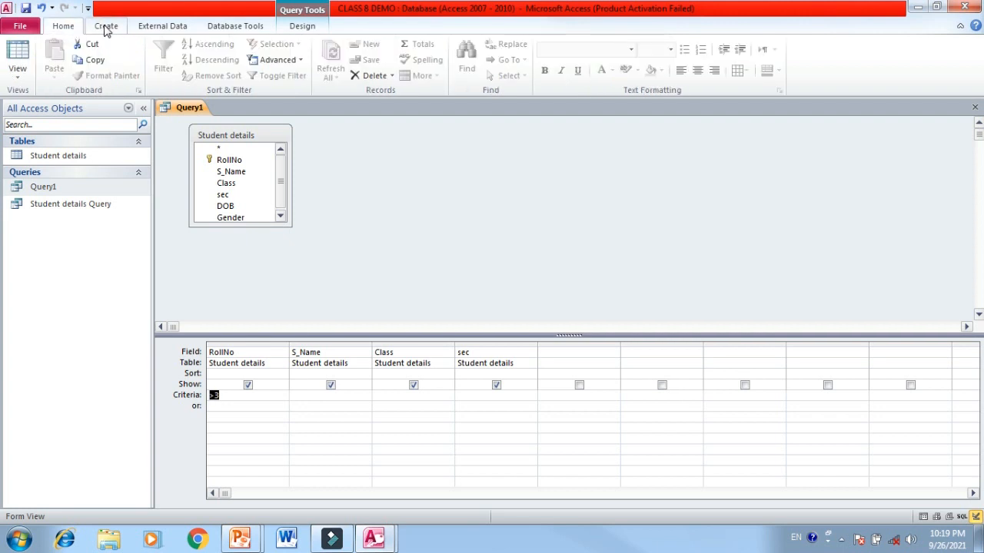
{"action": "right_click", "coordinate": [192, 107]}
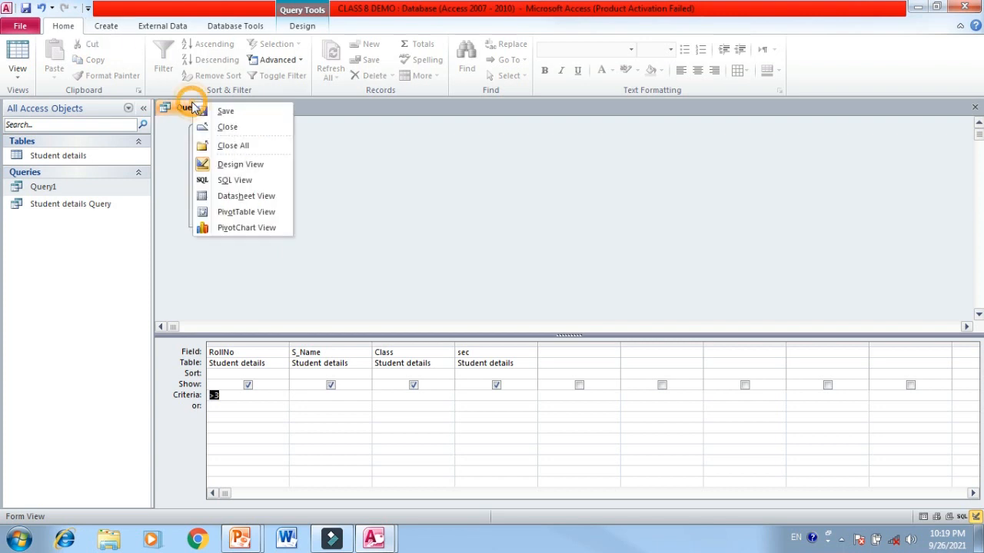
{"action": "left_click", "coordinate": [235, 129]}
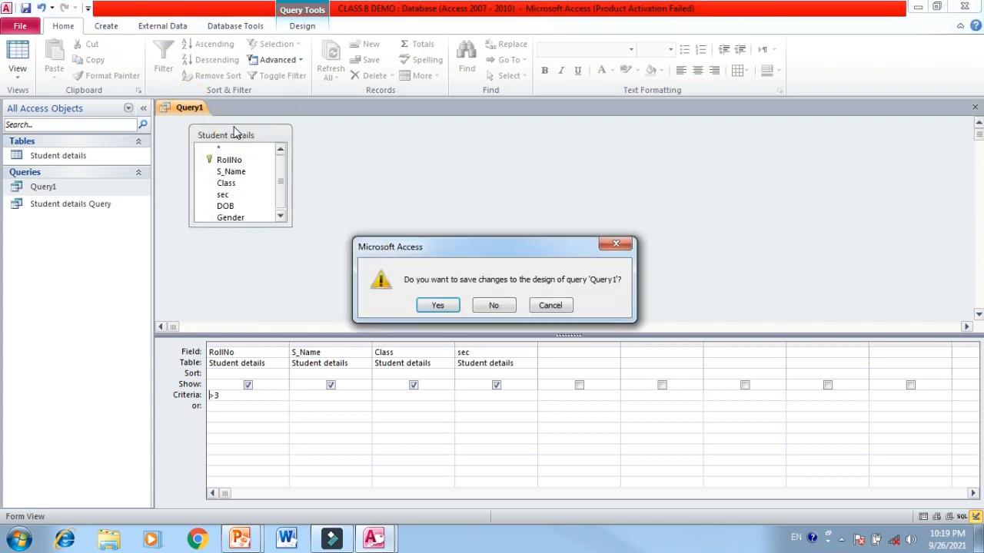
{"action": "left_click", "coordinate": [431, 306]}
{"action": "left_click", "coordinate": [380, 232]}
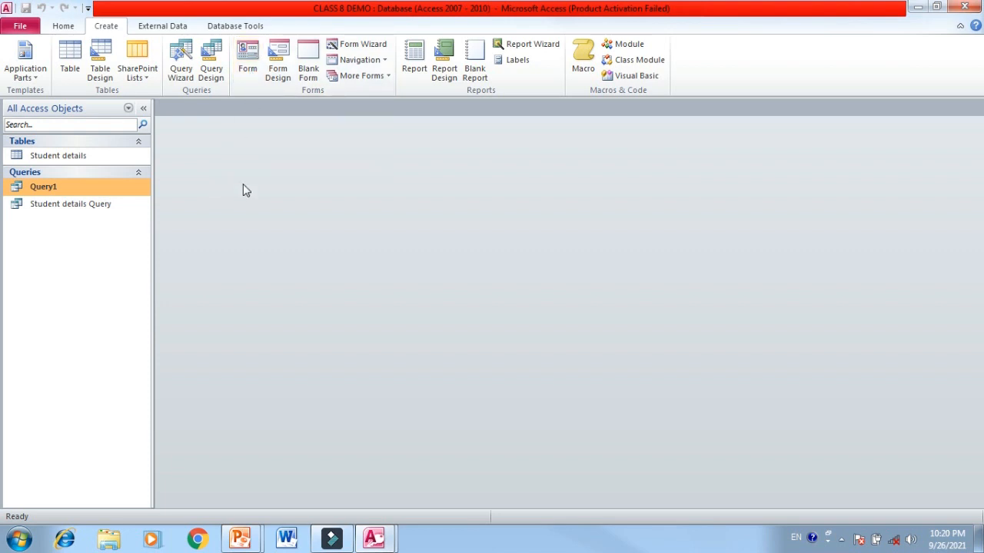
Create a form from the Student details table and display it in Form View
{"action": "left_click", "coordinate": [75, 159]}
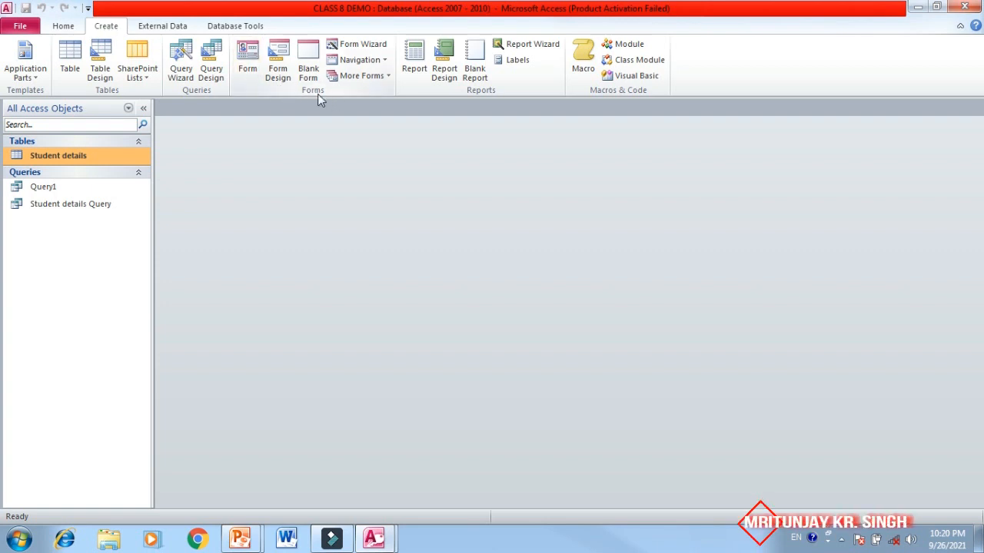
{"action": "left_click", "coordinate": [251, 58]}
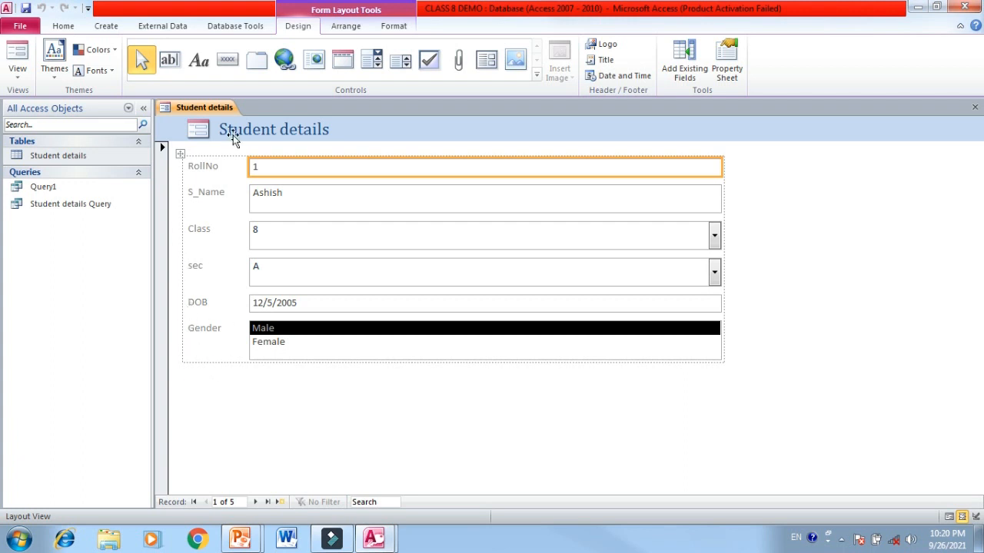
{"action": "right_click", "coordinate": [195, 111]}
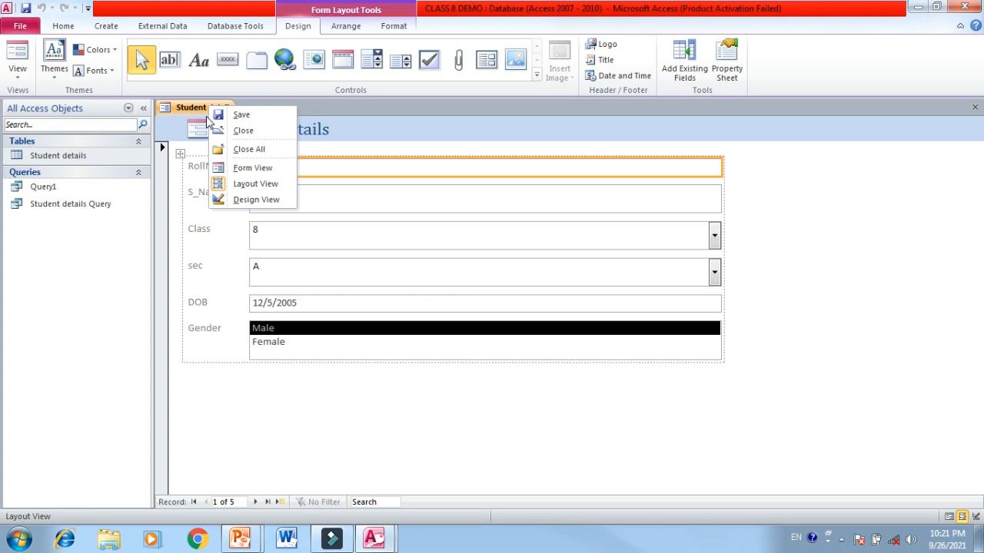
{"action": "left_click", "coordinate": [247, 175]}
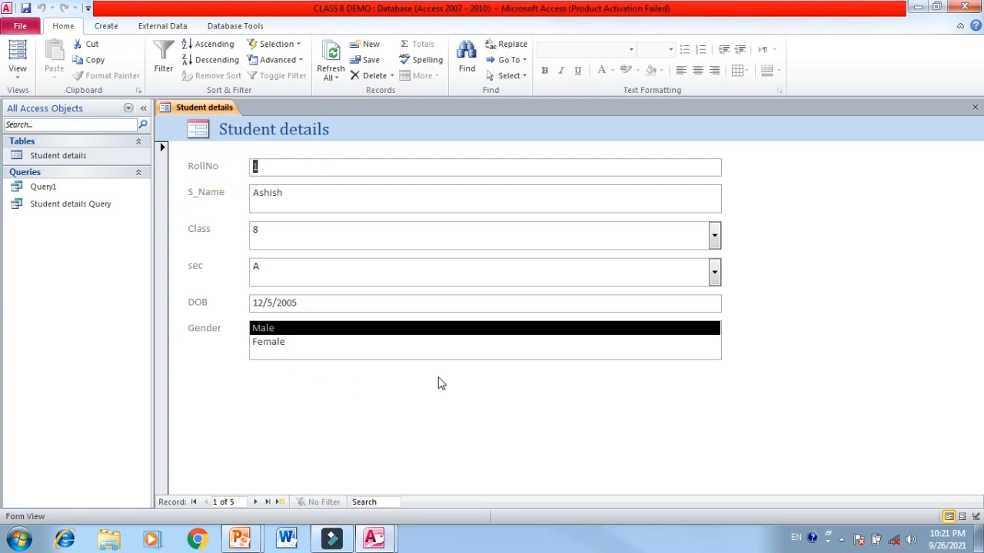
Browse forward through the student records in the form, from the first to the fourth
{"action": "left_click", "coordinate": [224, 361]}
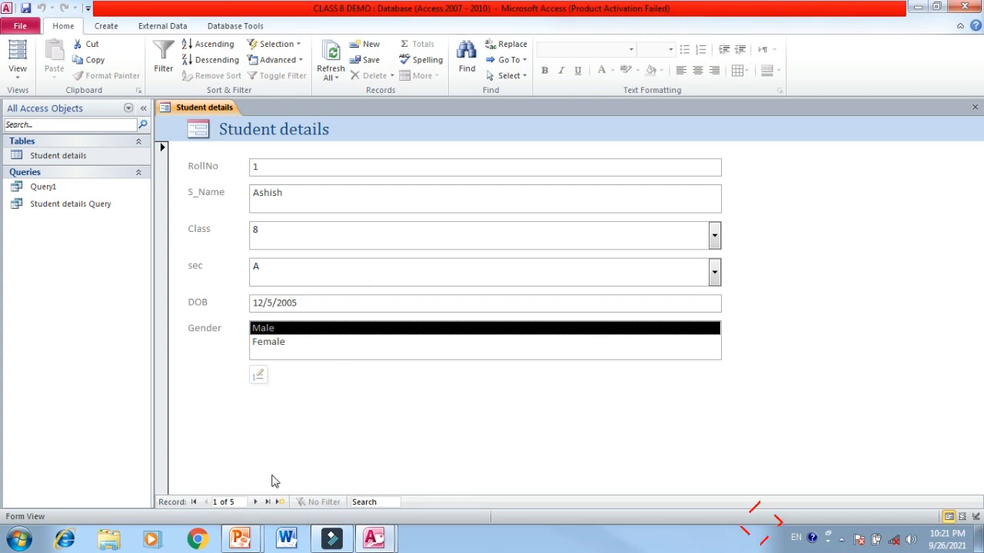
{"action": "left_click", "coordinate": [257, 503]}
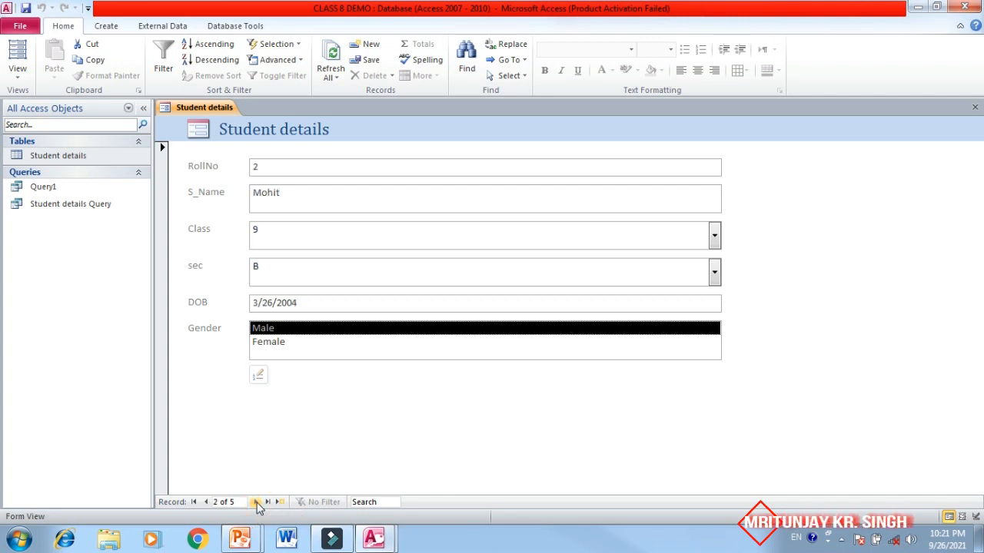
{"action": "left_click", "coordinate": [256, 503]}
{"action": "left_click", "coordinate": [256, 503]}
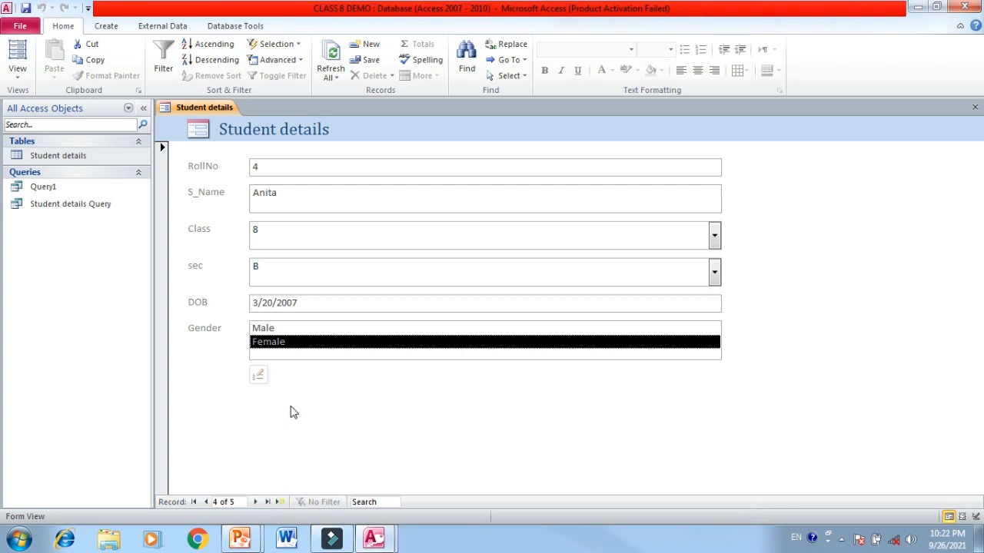
{"action": "left_click", "coordinate": [288, 432]}
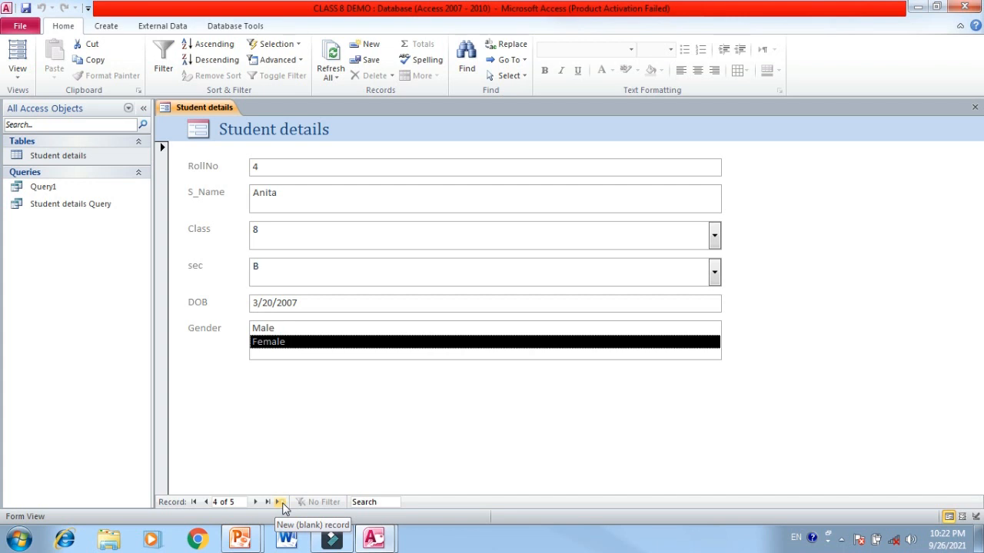
Add a new record in the form with RollNo 5, the student's name, Class 9, sec B, the date of birth and Gender Male
{"action": "left_click", "coordinate": [281, 503]}
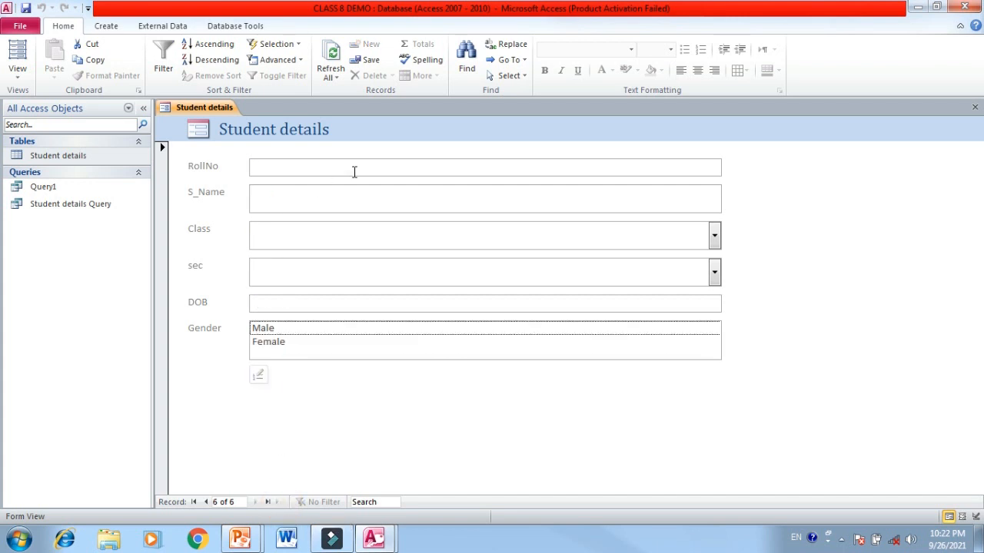
{"action": "left_click", "coordinate": [293, 167]}
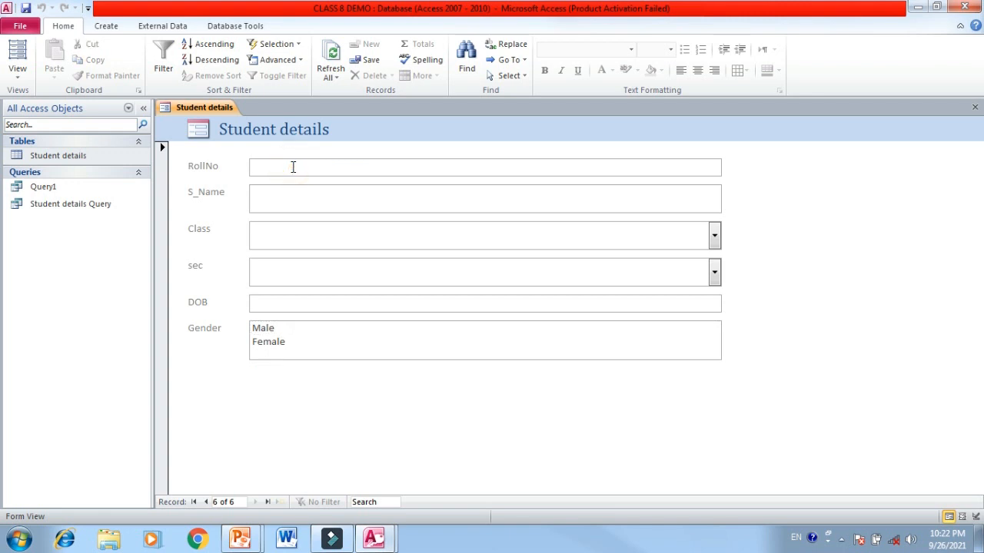
{"action": "type", "text": "5"}
{"action": "type", "text": "Sunil"}
{"action": "type", "text": "9"}
{"action": "key", "text": "Tab"}
{"action": "type", "text": "B"}
{"action": "key", "text": "Tab"}
{"action": "type", "text": "1"}
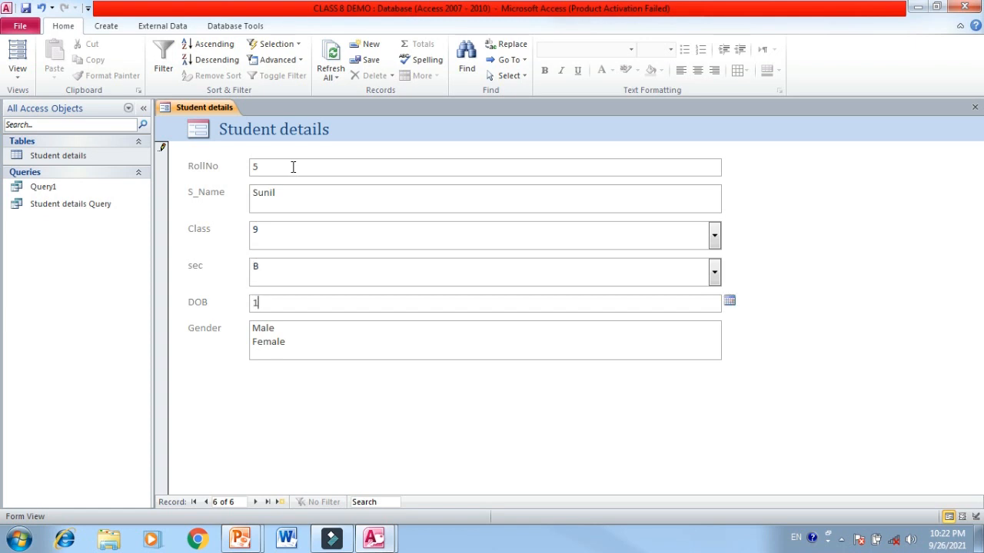
{"action": "type", "text": "0/12/2004"}
{"action": "key", "text": "Tab"}
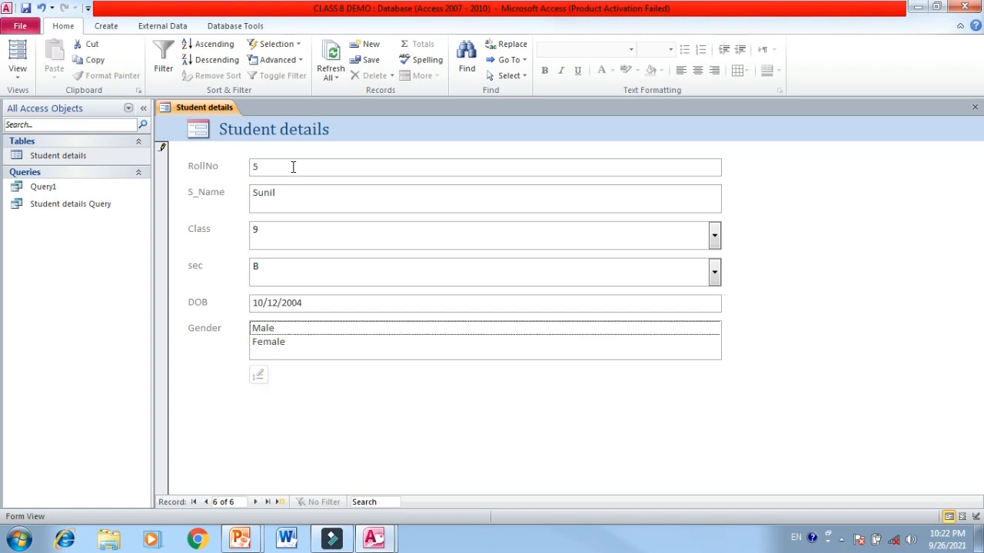
{"action": "left_click", "coordinate": [273, 331]}
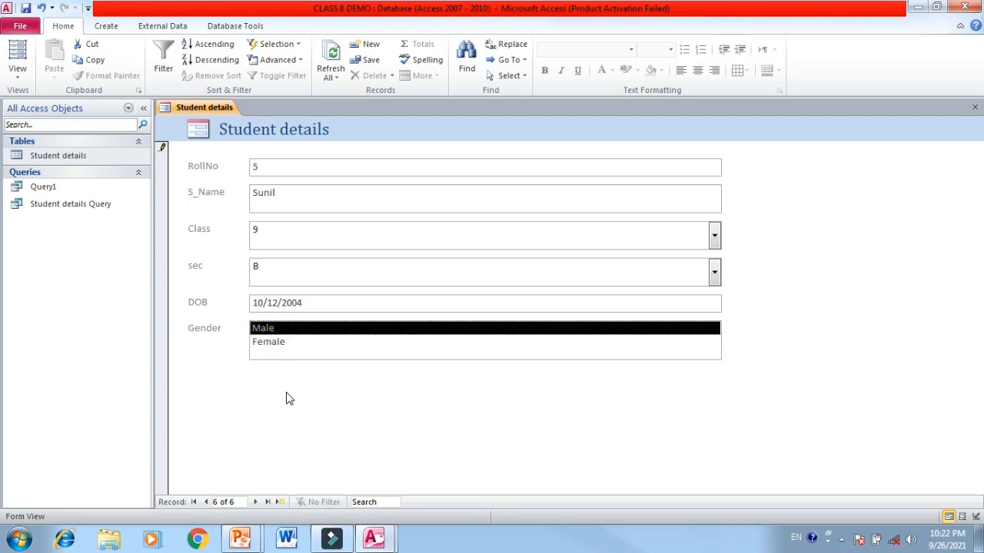
Finish the new record and save the form as Student details form1
{"action": "key", "text": "Tab"}
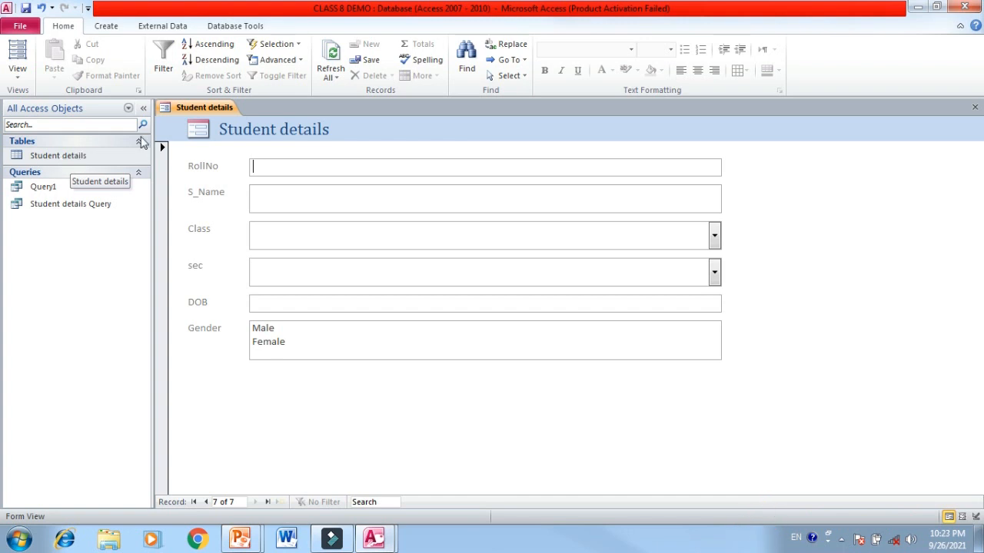
{"action": "right_click", "coordinate": [204, 109]}
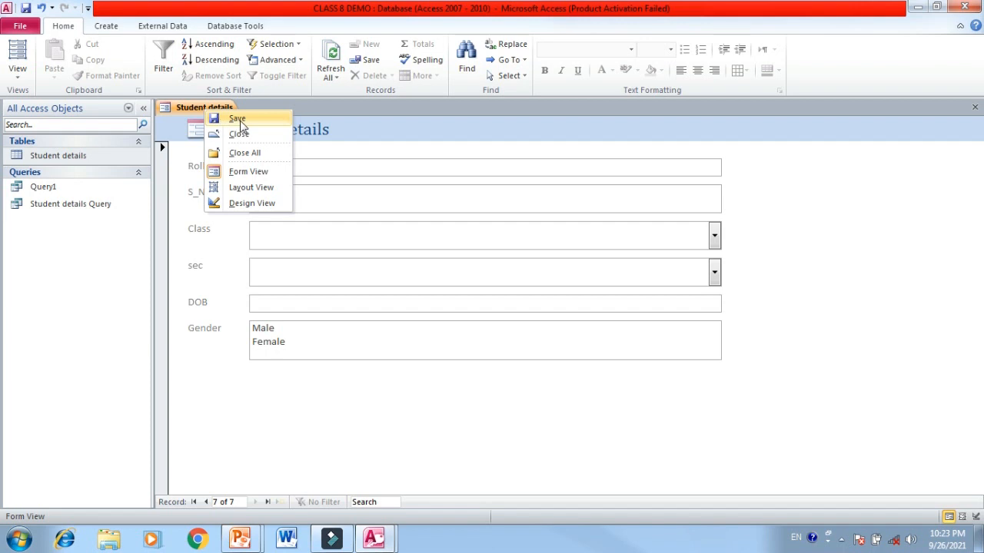
{"action": "left_click", "coordinate": [236, 121]}
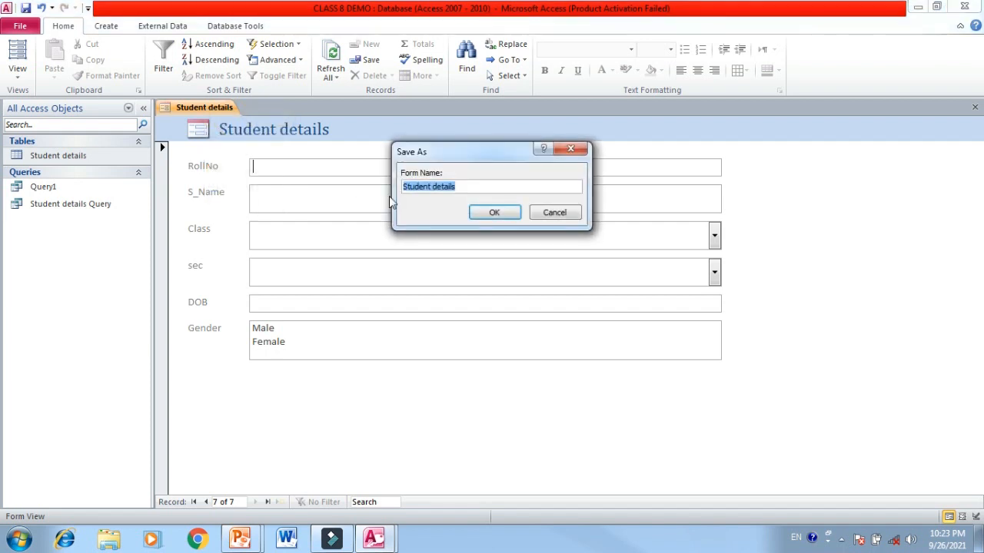
{"action": "left_click", "coordinate": [466, 187]}
{"action": "type", "text": "form1"}
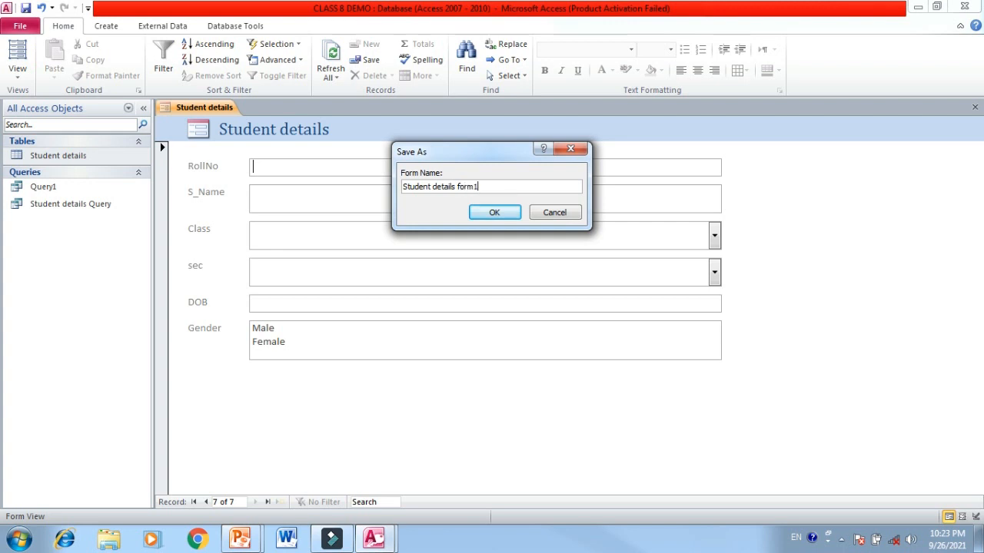
{"action": "left_click", "coordinate": [486, 211]}
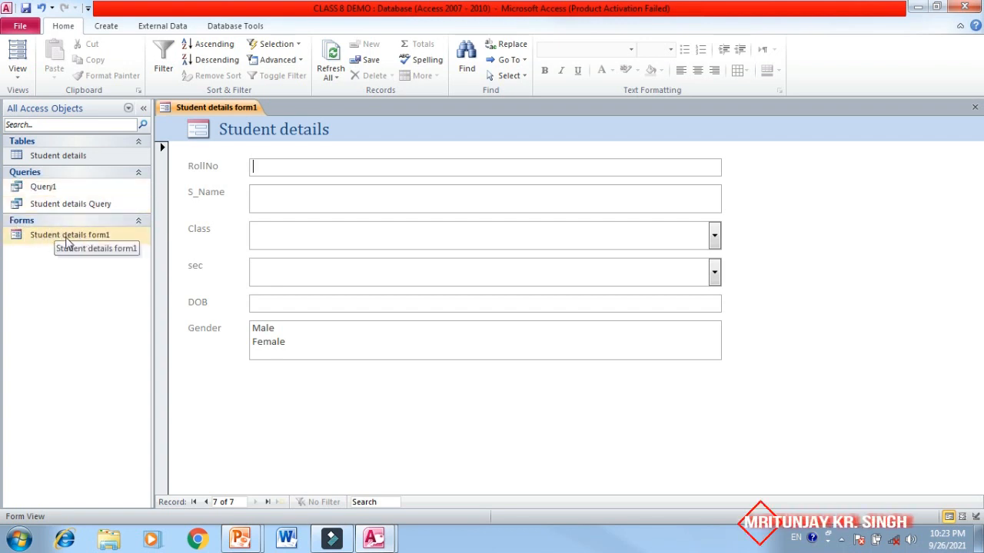
Open the Student details table to check the record added through the form, and close both the table and the form
{"action": "double_click", "coordinate": [45, 158]}
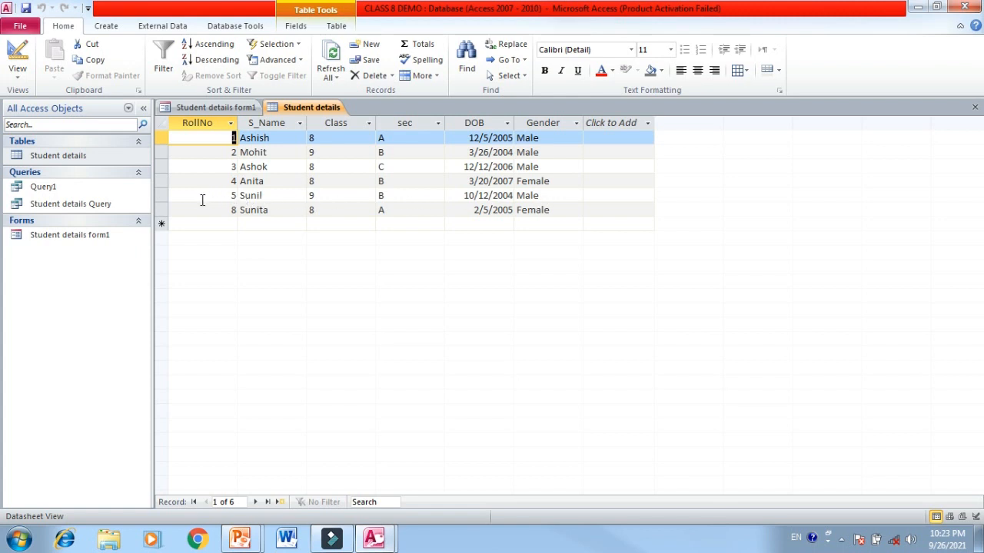
{"action": "right_click", "coordinate": [306, 116]}
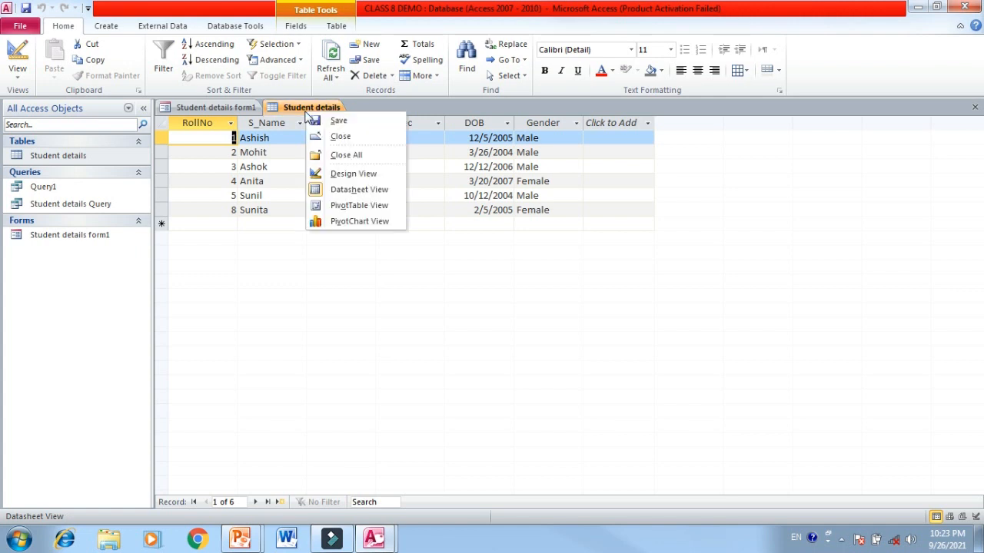
{"action": "left_click", "coordinate": [357, 125]}
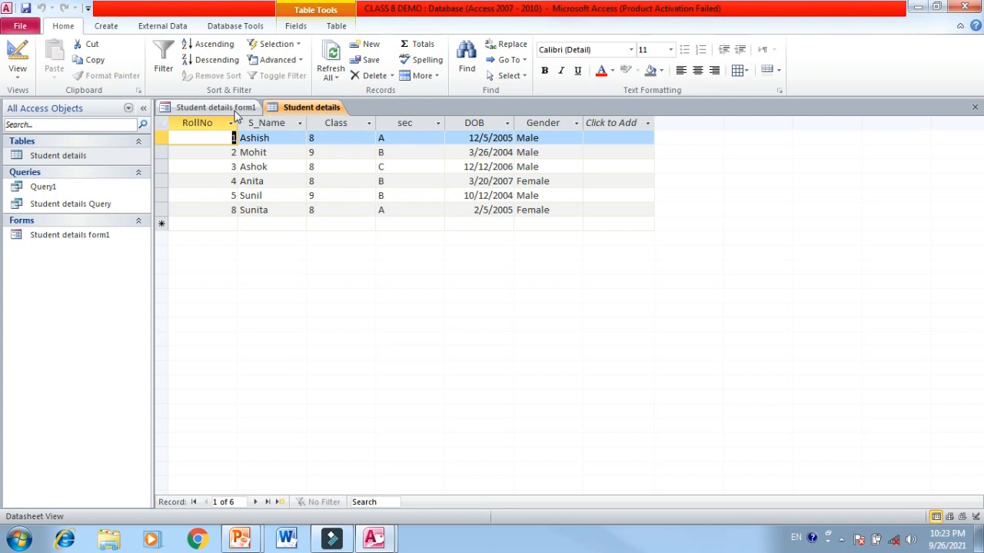
{"action": "right_click", "coordinate": [319, 112]}
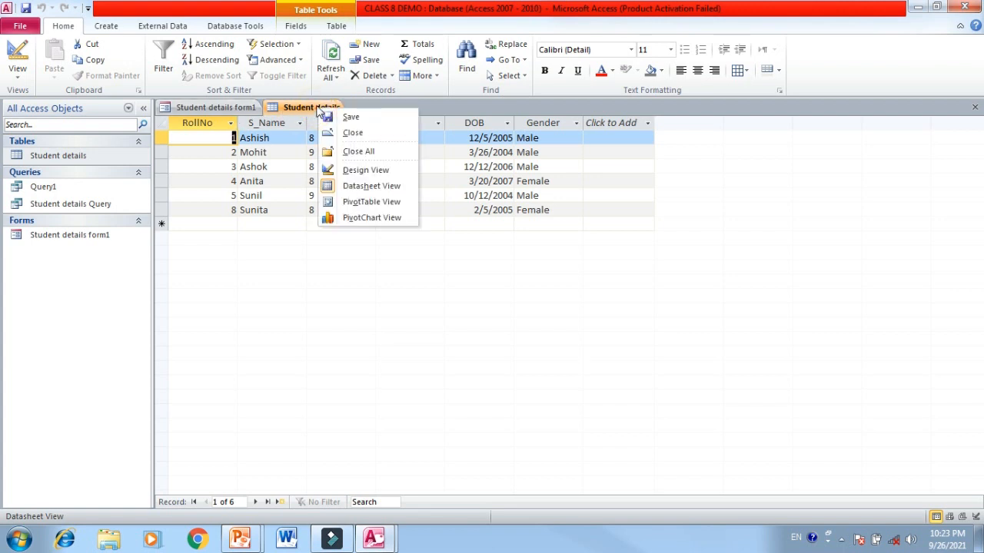
{"action": "left_click", "coordinate": [354, 134]}
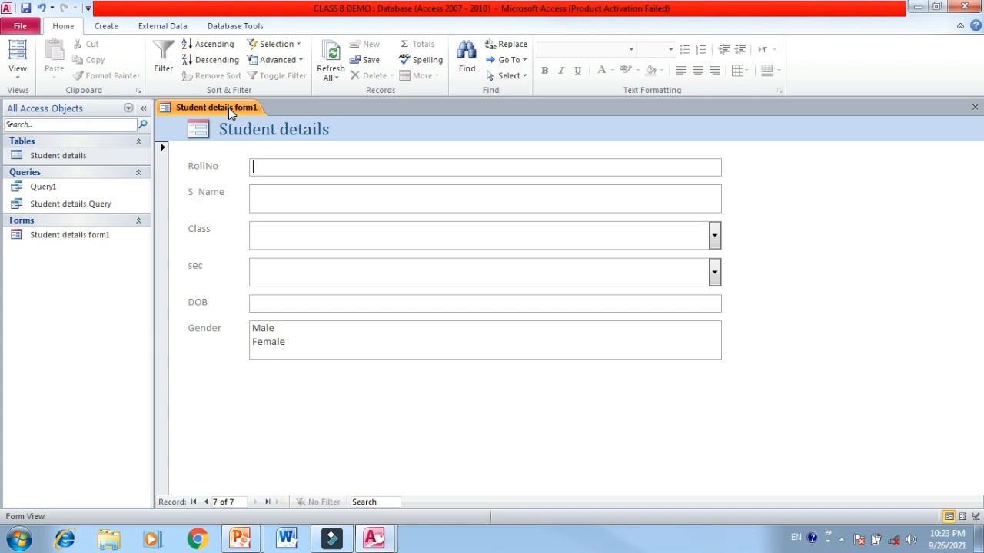
{"action": "right_click", "coordinate": [229, 112]}
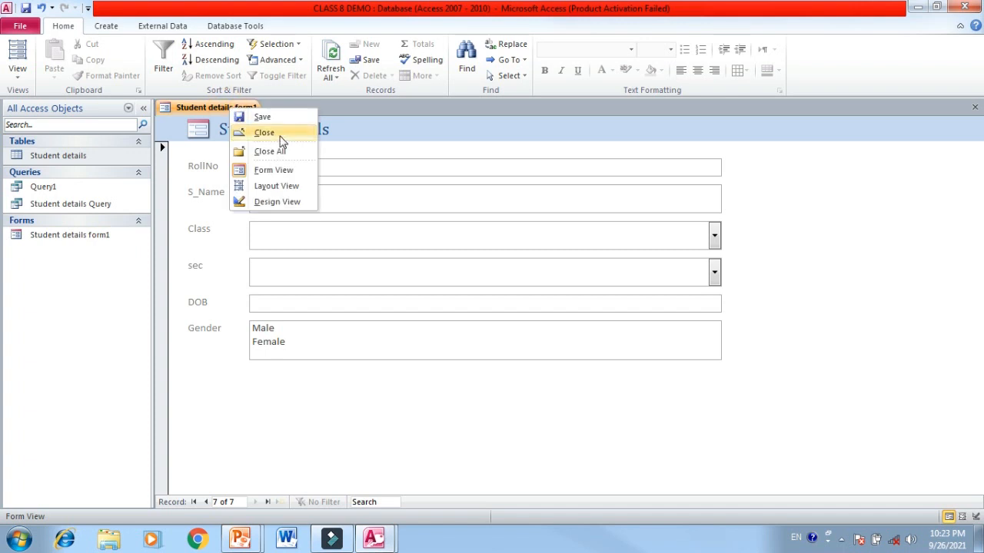
{"action": "left_click", "coordinate": [264, 133]}
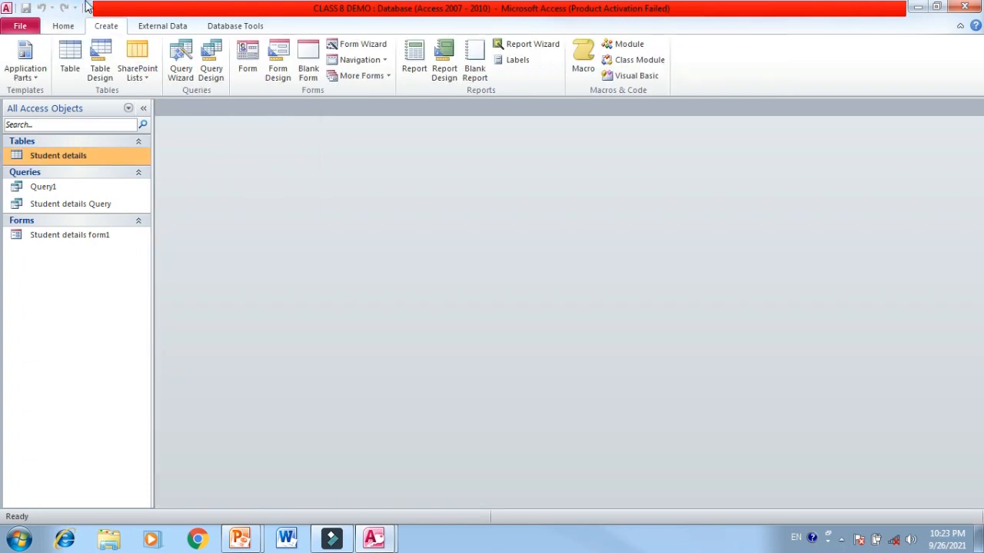
Start the Form Wizard on the Student details table and include RollNo, S_Name, Class, sec, DOB and Gender
{"action": "left_click", "coordinate": [62, 27]}
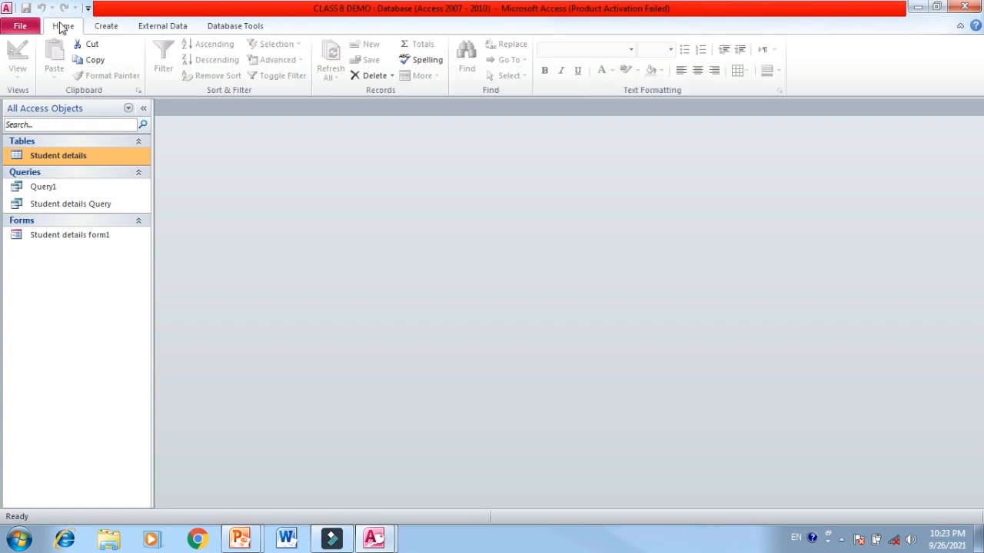
{"action": "left_click", "coordinate": [107, 27]}
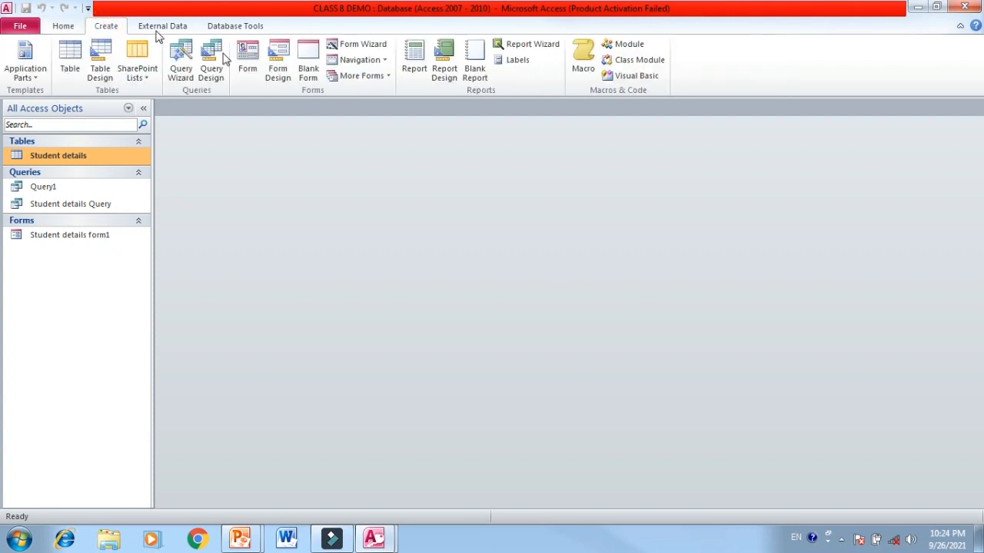
{"action": "left_click", "coordinate": [363, 48]}
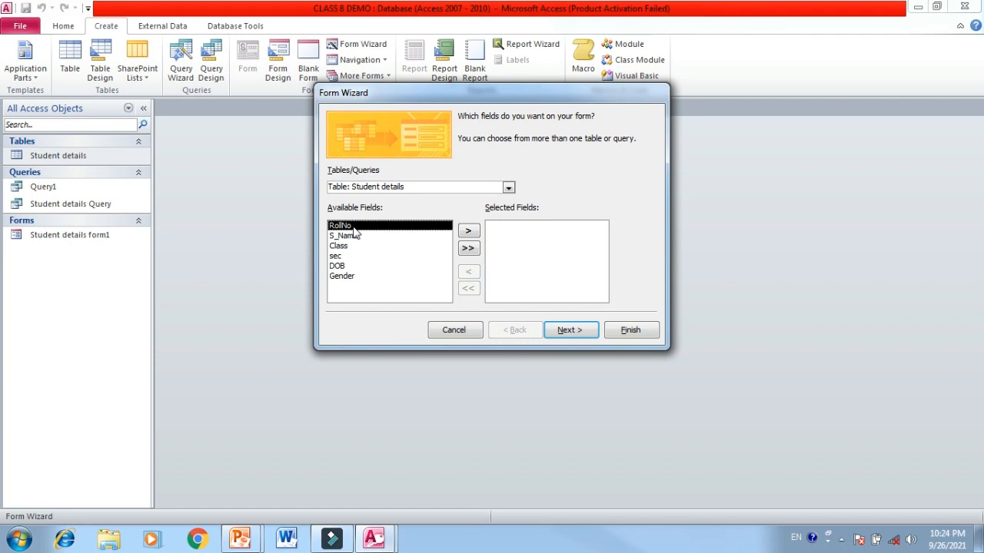
{"action": "left_click", "coordinate": [471, 235]}
{"action": "left_click", "coordinate": [471, 234]}
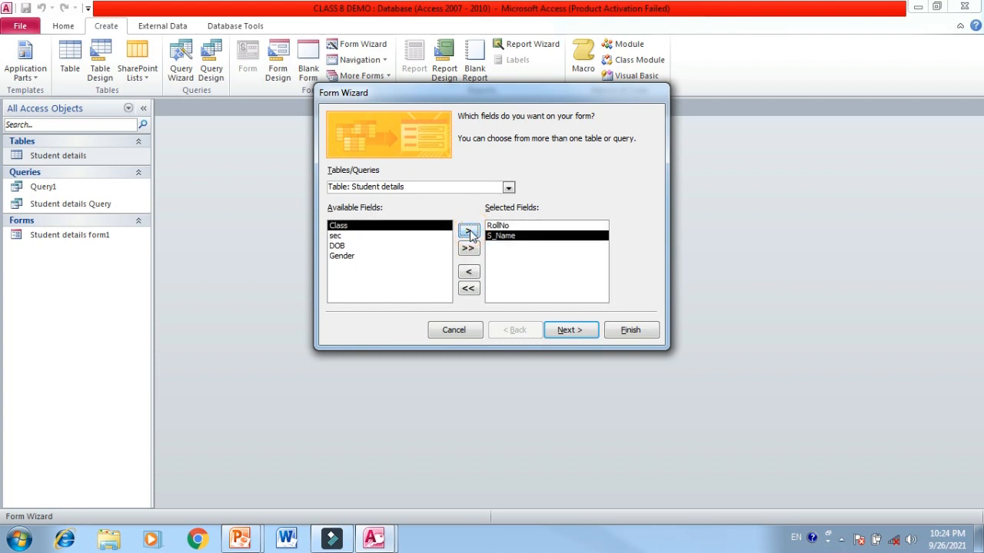
{"action": "left_click", "coordinate": [471, 234]}
{"action": "left_click", "coordinate": [471, 234]}
{"action": "left_click", "coordinate": [468, 230]}
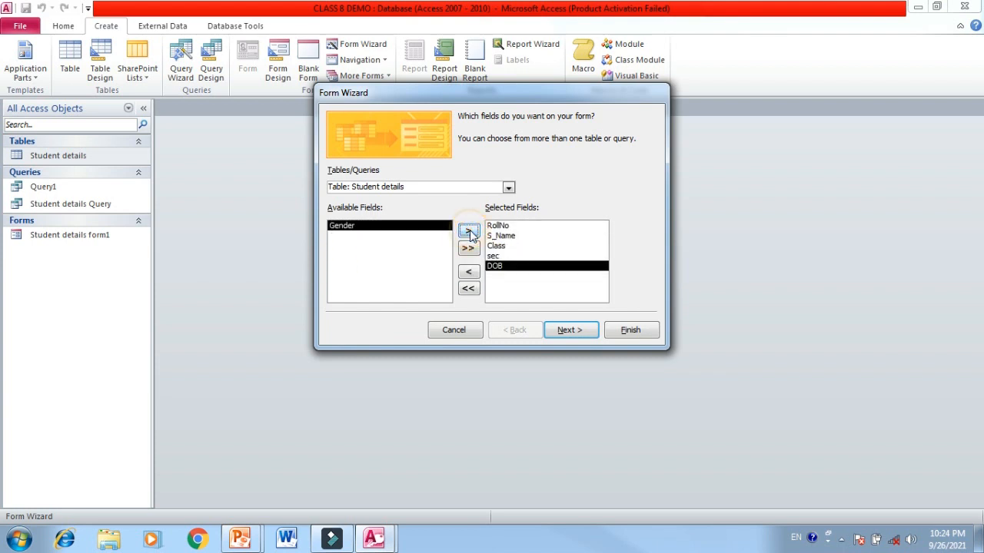
{"action": "left_click", "coordinate": [468, 231]}
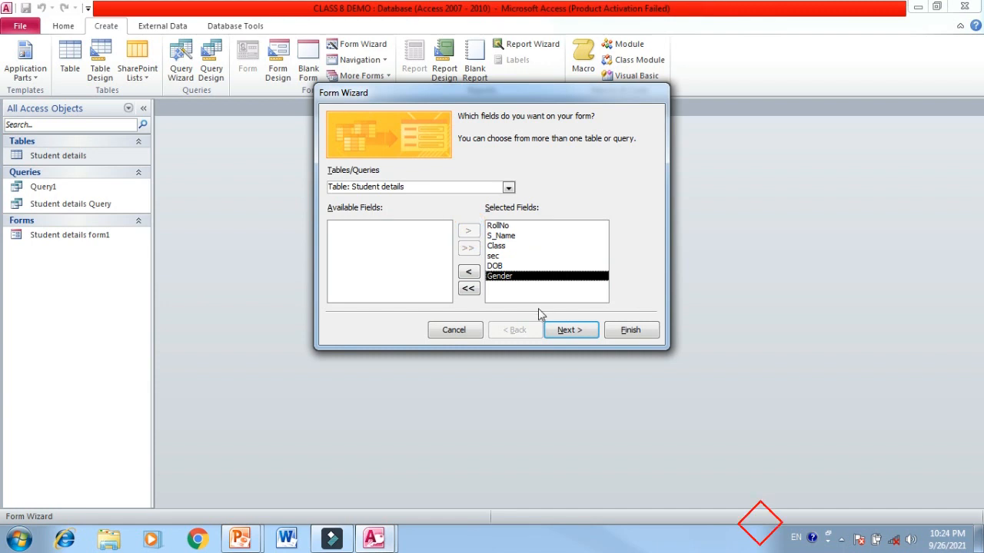
Keep the Columnar layout, title the form Student details form2 and open it for viewing or entering information
{"action": "left_click", "coordinate": [573, 330]}
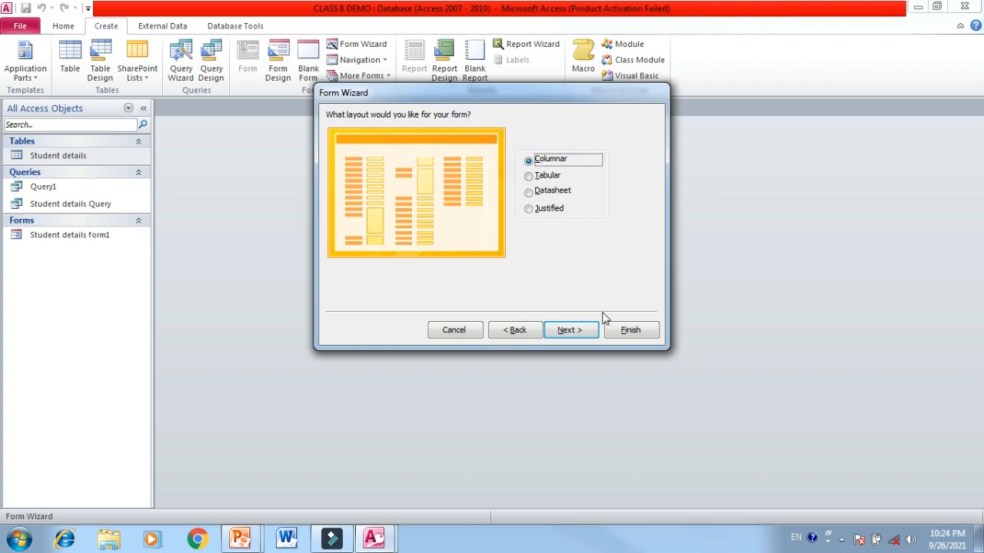
{"action": "left_click", "coordinate": [573, 332]}
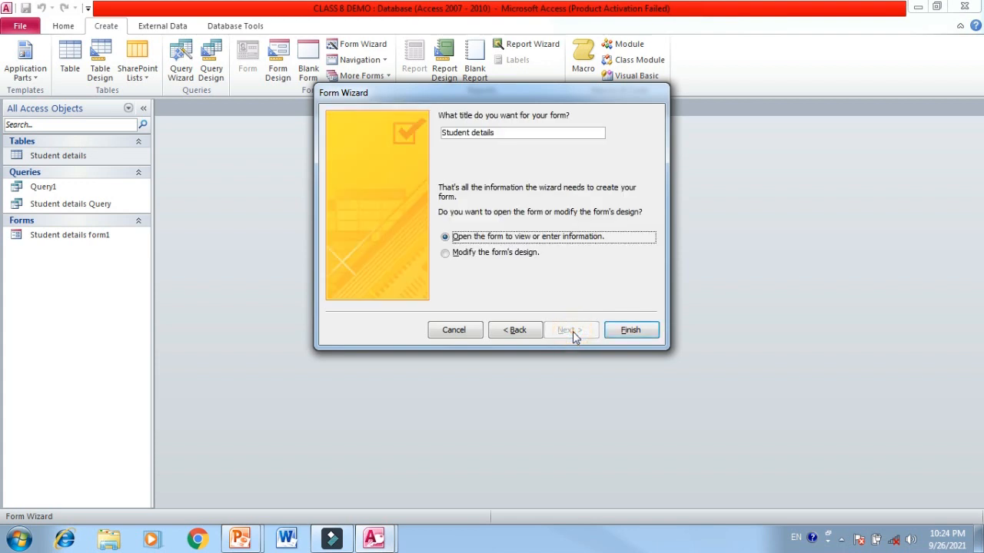
{"action": "left_click", "coordinate": [514, 134]}
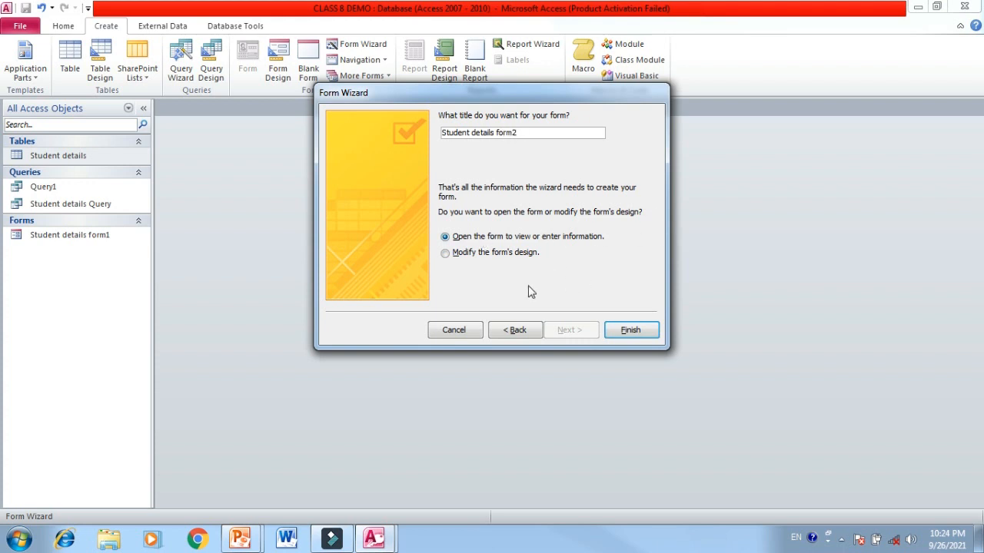
{"action": "left_click", "coordinate": [635, 327]}
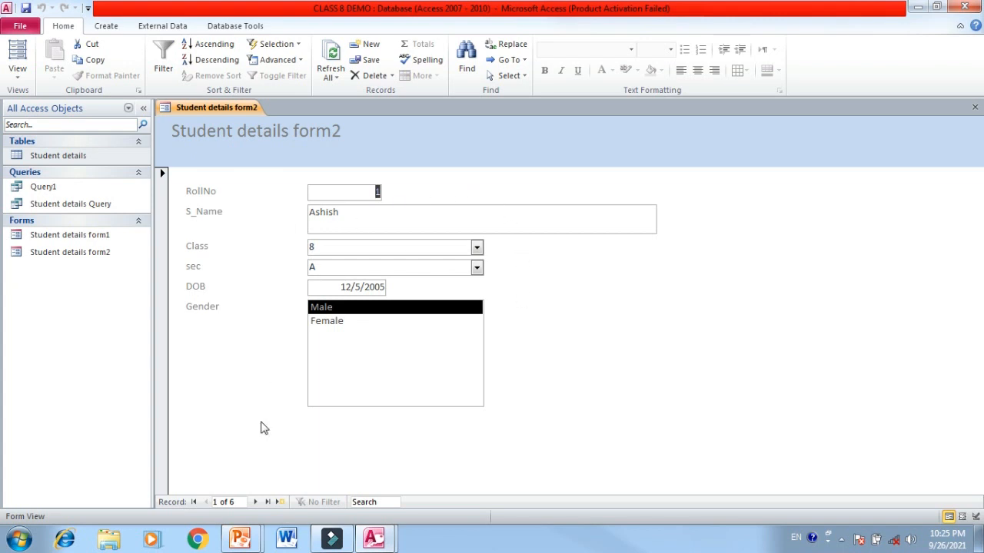
Add a surname to the student's name in the RollNo 5 record of the form, and browse back to the third record
{"action": "left_click", "coordinate": [253, 502]}
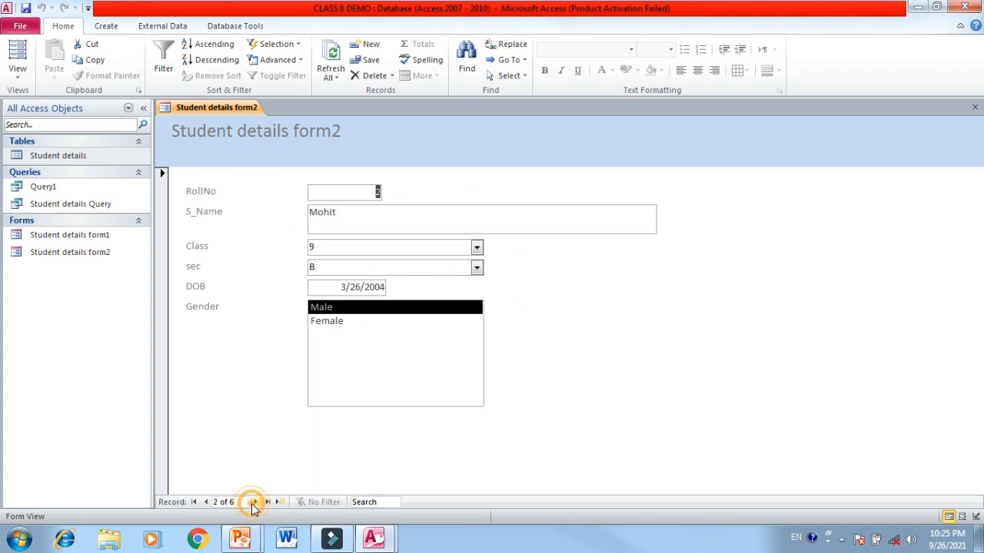
{"action": "left_click", "coordinate": [253, 502]}
{"action": "left_click", "coordinate": [253, 501]}
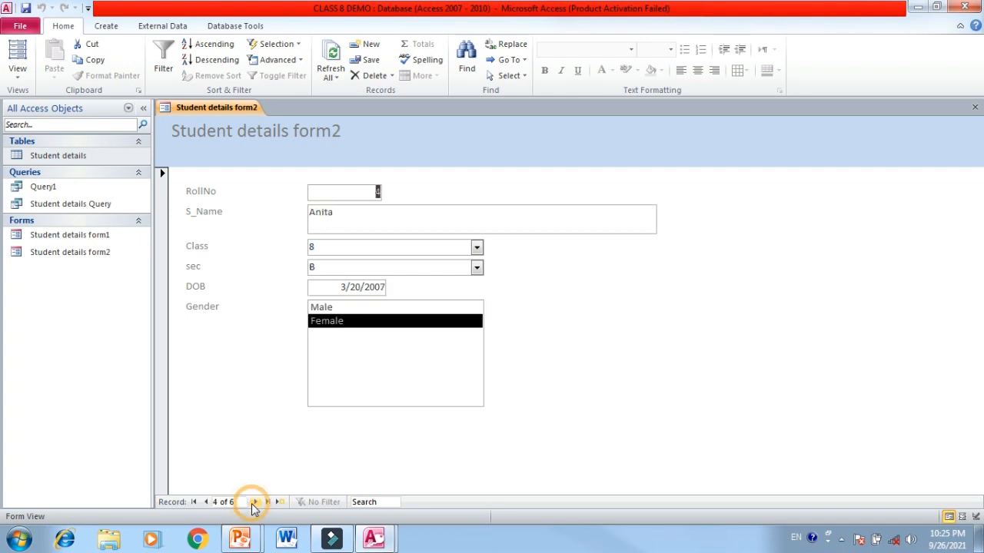
{"action": "left_click", "coordinate": [254, 502]}
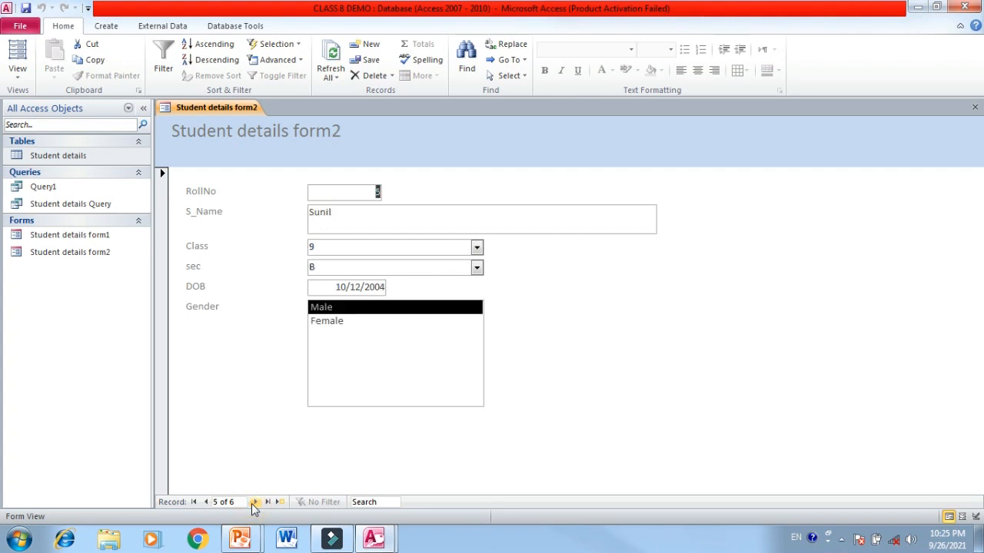
{"action": "left_click", "coordinate": [355, 215]}
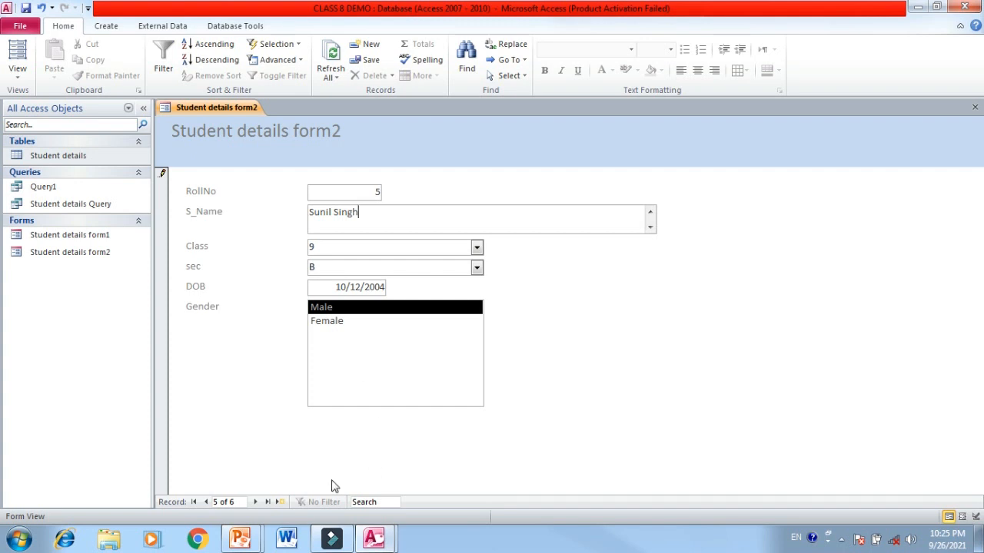
{"action": "left_click", "coordinate": [256, 503]}
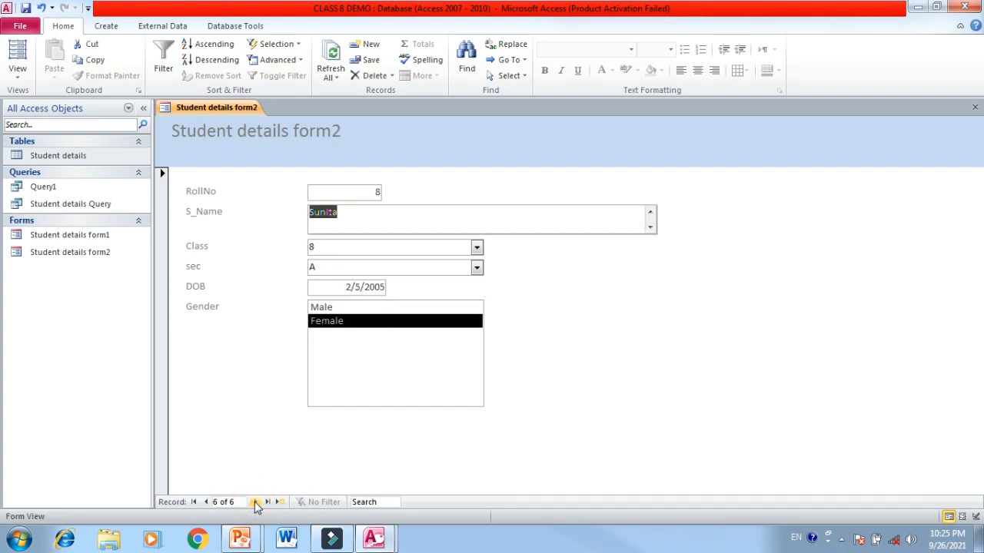
{"action": "left_click", "coordinate": [206, 503]}
{"action": "left_click", "coordinate": [206, 503]}
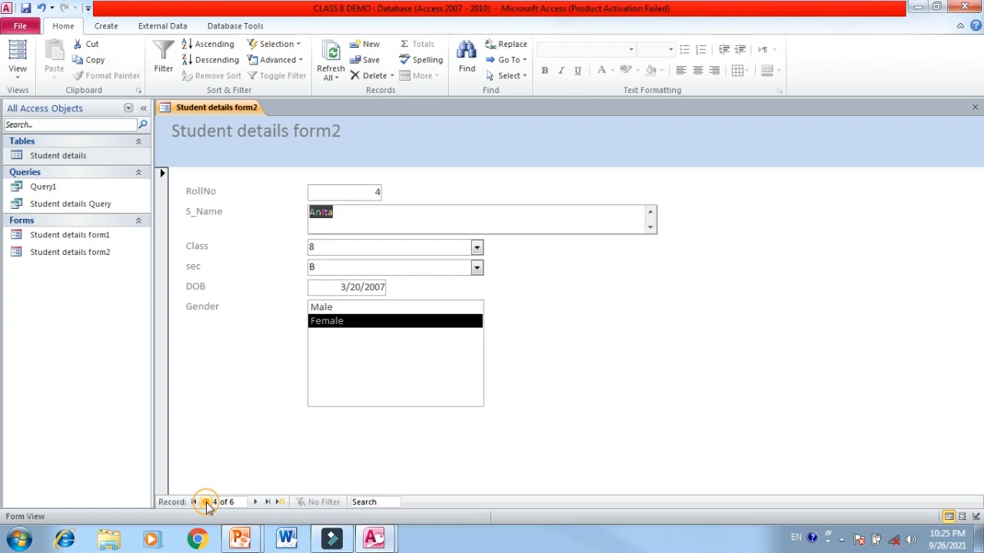
{"action": "left_click", "coordinate": [206, 503]}
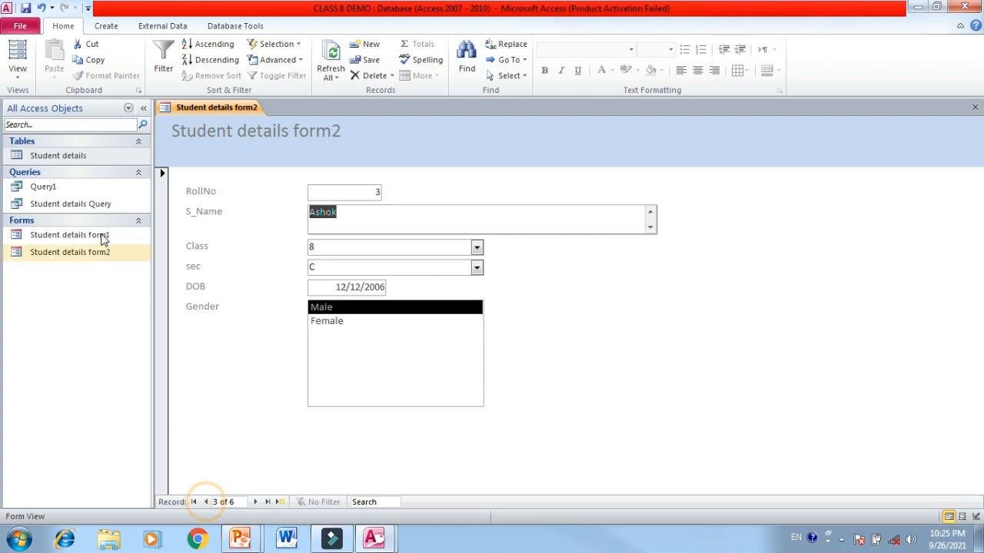
Open the Student details table to check the edited student name, and close both the table and Student details form2
{"action": "left_click", "coordinate": [59, 156]}
{"action": "double_click", "coordinate": [58, 155]}
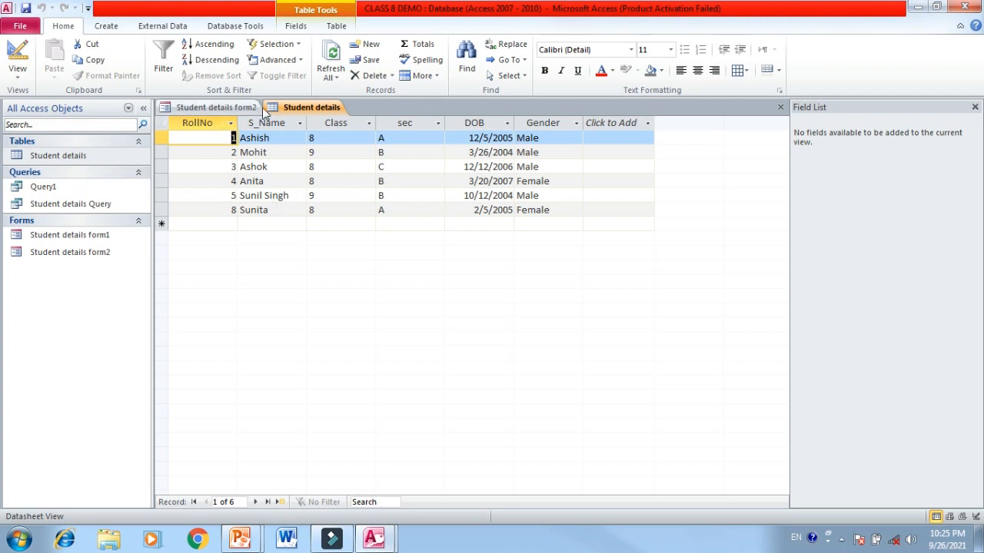
{"action": "right_click", "coordinate": [308, 103]}
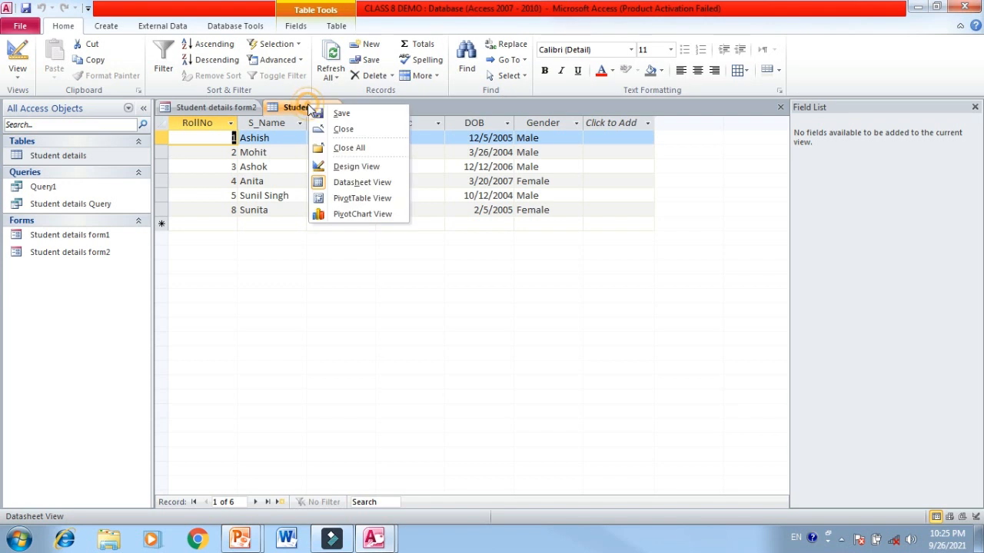
{"action": "left_click", "coordinate": [348, 131]}
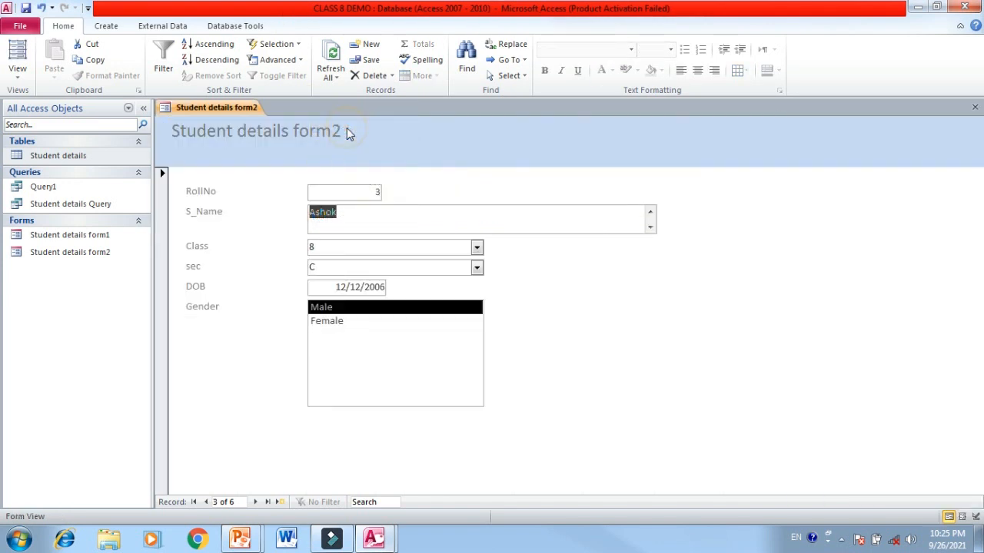
{"action": "right_click", "coordinate": [227, 112]}
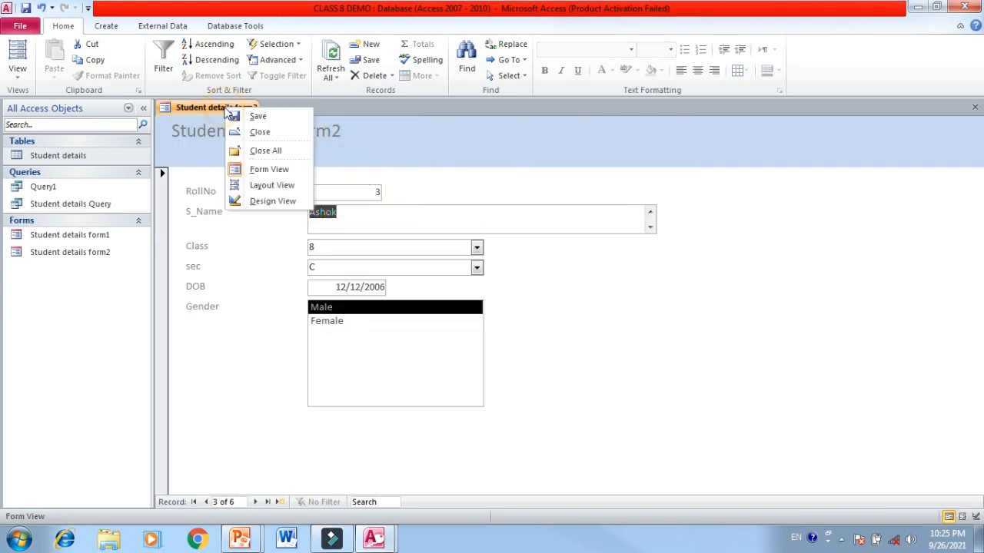
{"action": "left_click", "coordinate": [291, 139]}
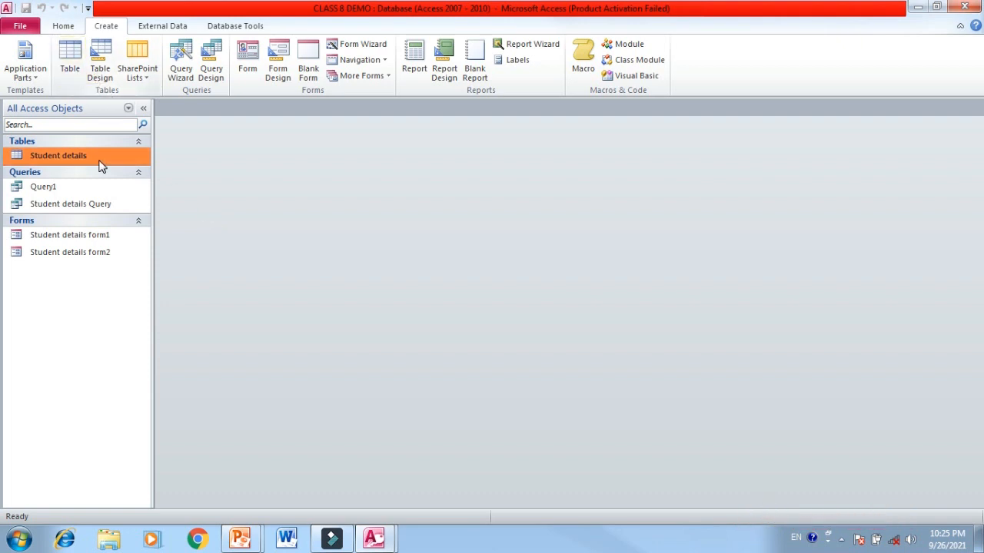
Open Student details form1 and switch it from Form View to Layout View
{"action": "double_click", "coordinate": [81, 235]}
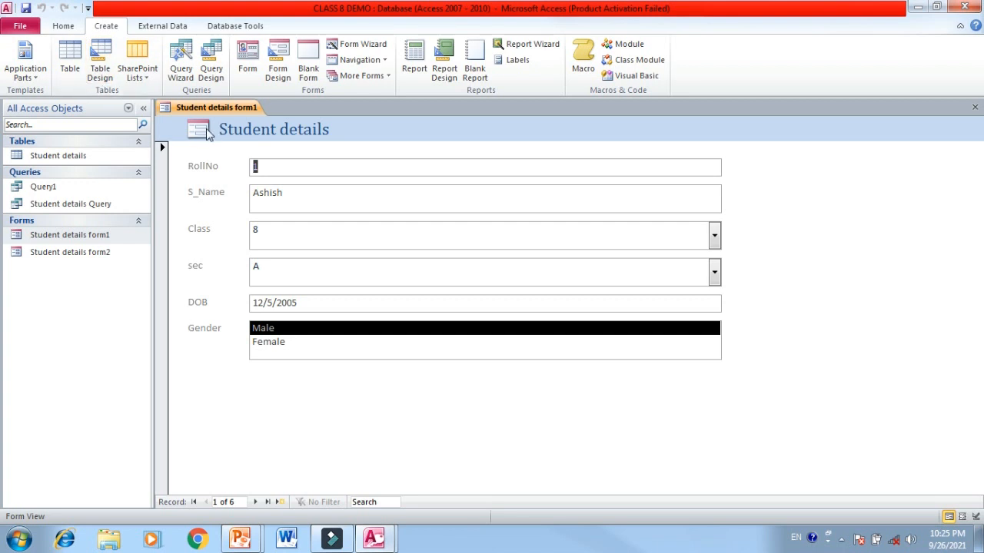
{"action": "right_click", "coordinate": [215, 107]}
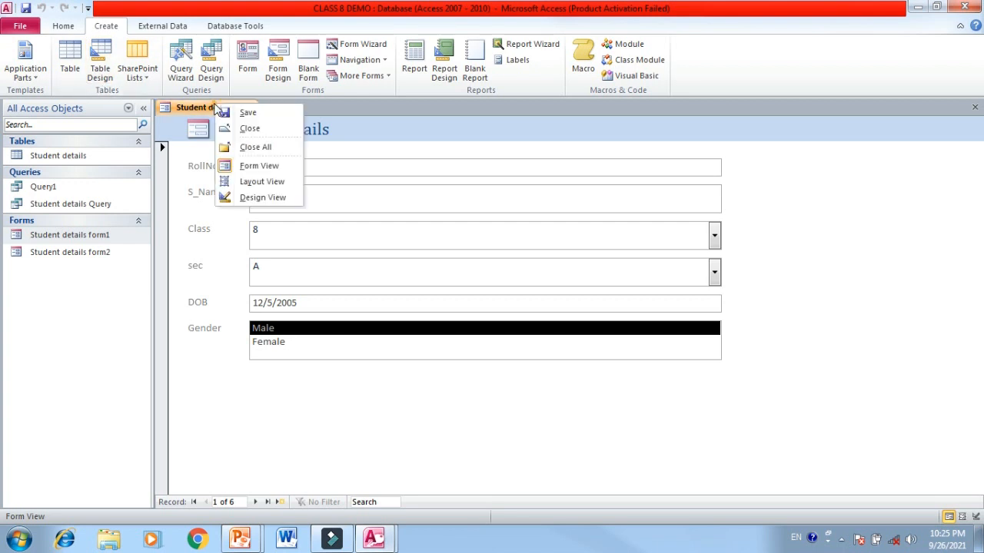
{"action": "left_click", "coordinate": [264, 185]}
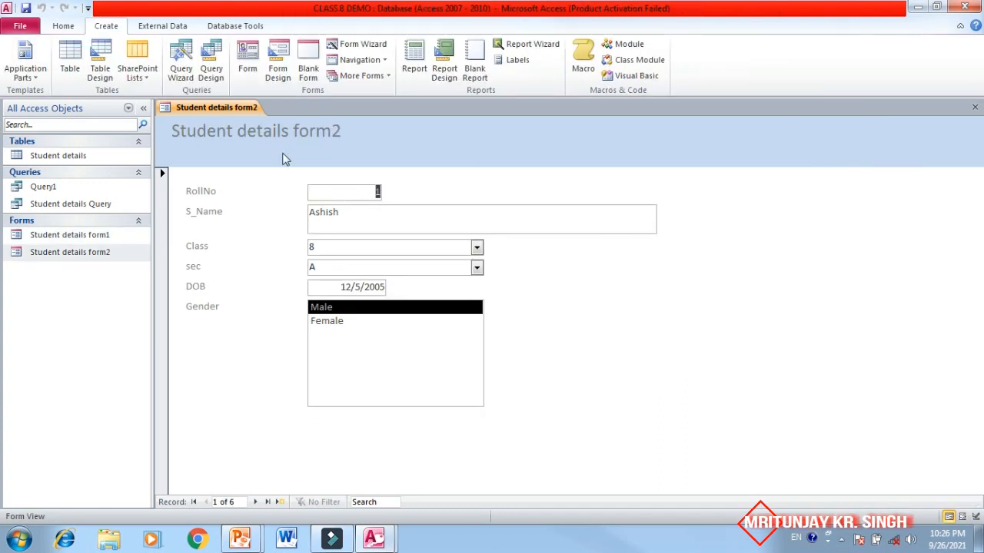
View Student details form2 in Layout View, Design View and Form View, and close the form
{"action": "right_click", "coordinate": [188, 108]}
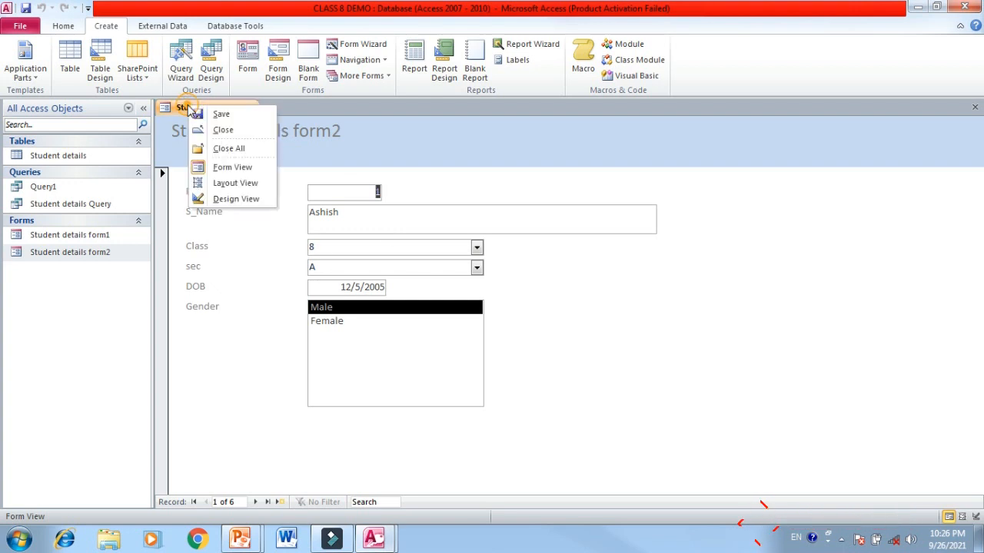
{"action": "left_click", "coordinate": [236, 187]}
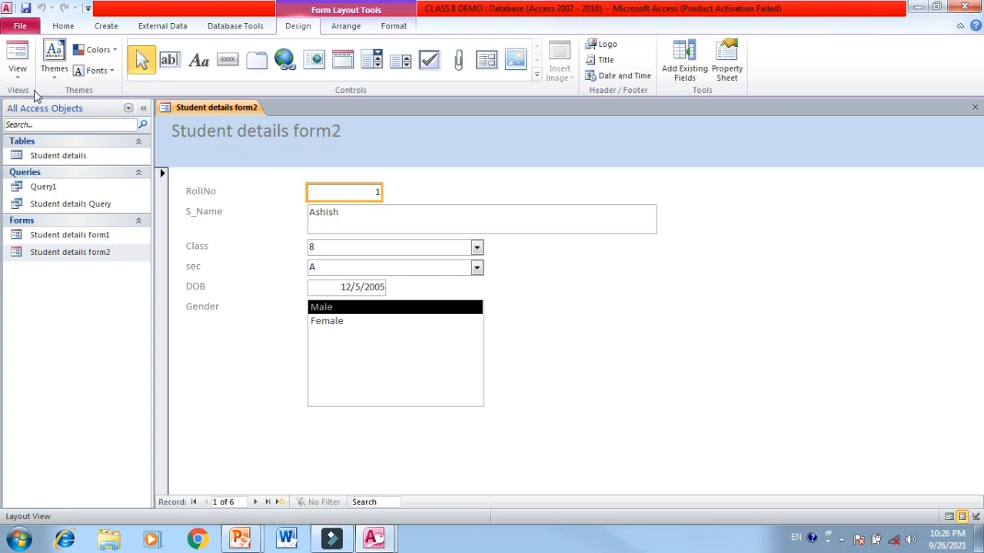
{"action": "left_click", "coordinate": [17, 68]}
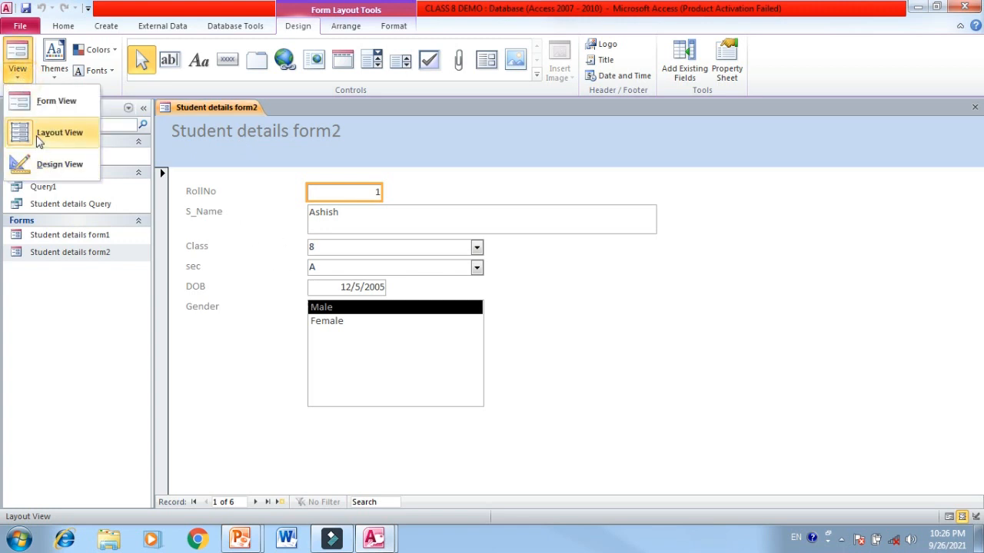
{"action": "left_click", "coordinate": [37, 163]}
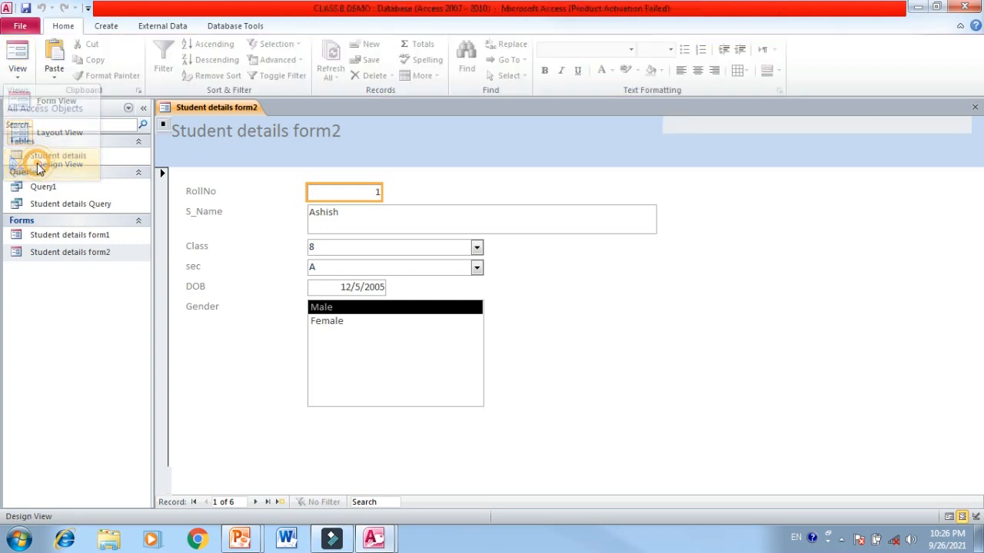
{"action": "left_click", "coordinate": [21, 79]}
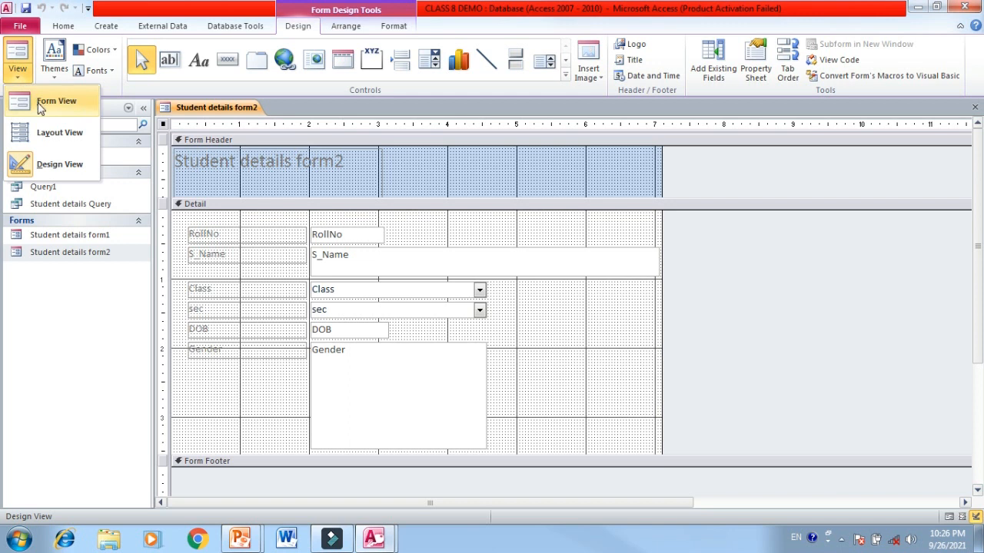
{"action": "left_click", "coordinate": [40, 106]}
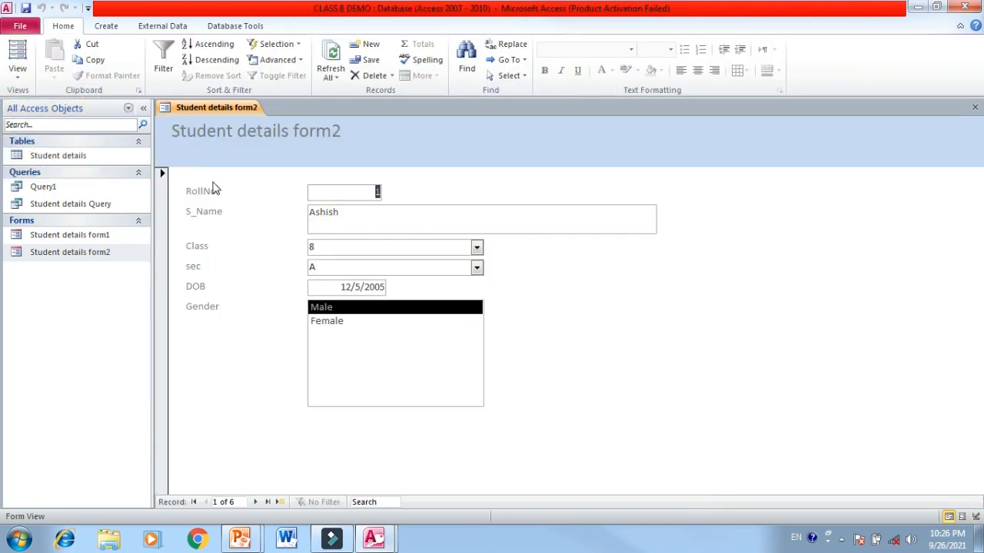
{"action": "right_click", "coordinate": [233, 107]}
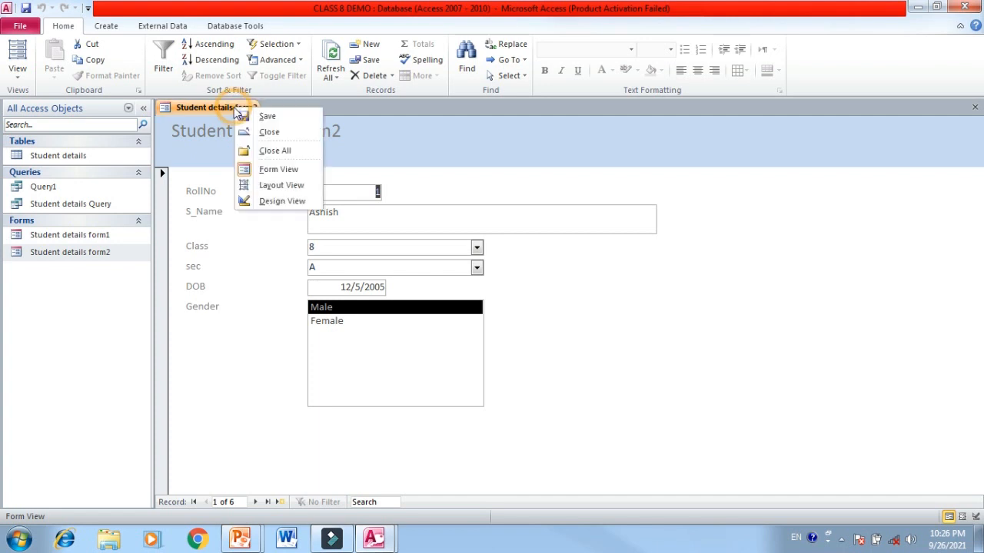
{"action": "left_click", "coordinate": [268, 133]}
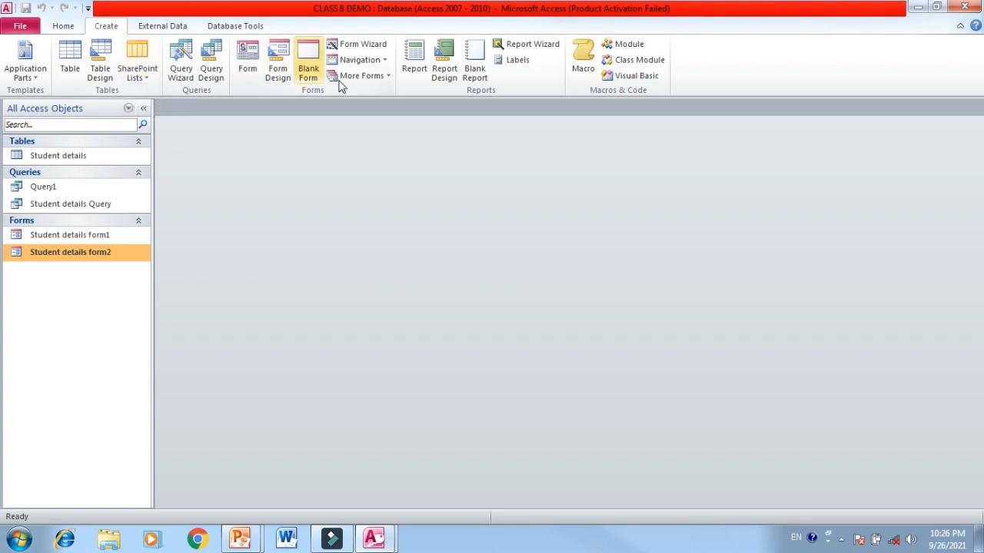
Create a Split Form based on Student details form2 and show it in Form View
{"action": "left_click", "coordinate": [388, 81]}
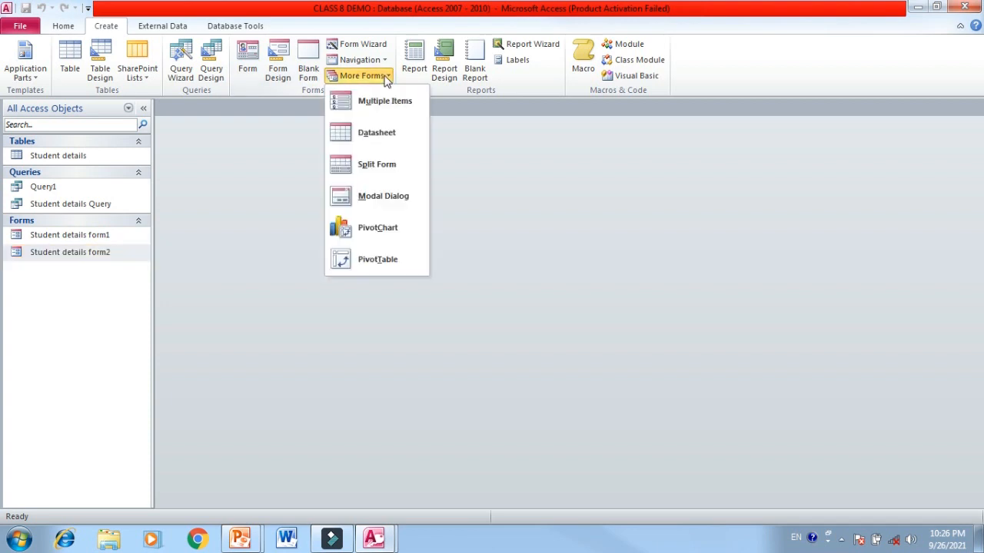
{"action": "left_click", "coordinate": [385, 166]}
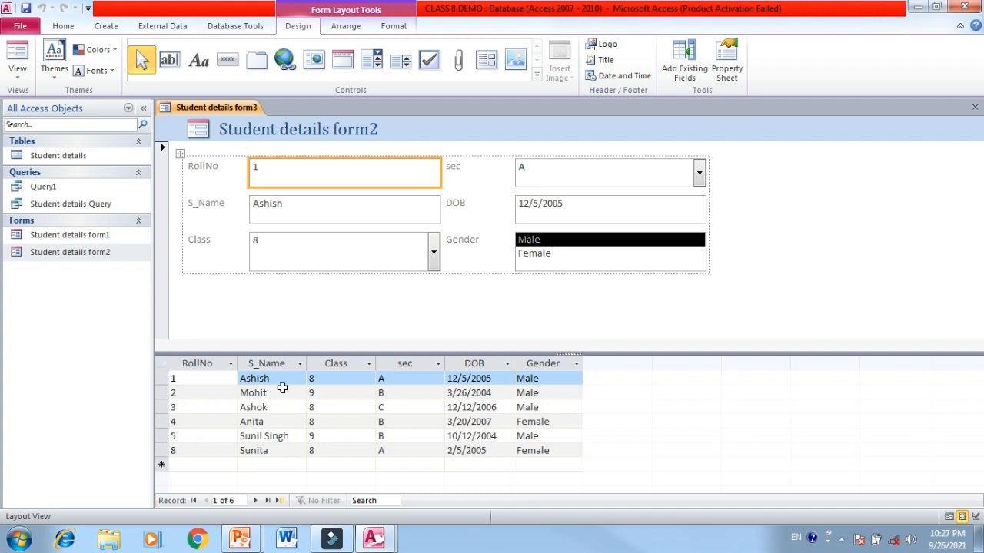
{"action": "left_click", "coordinate": [19, 79]}
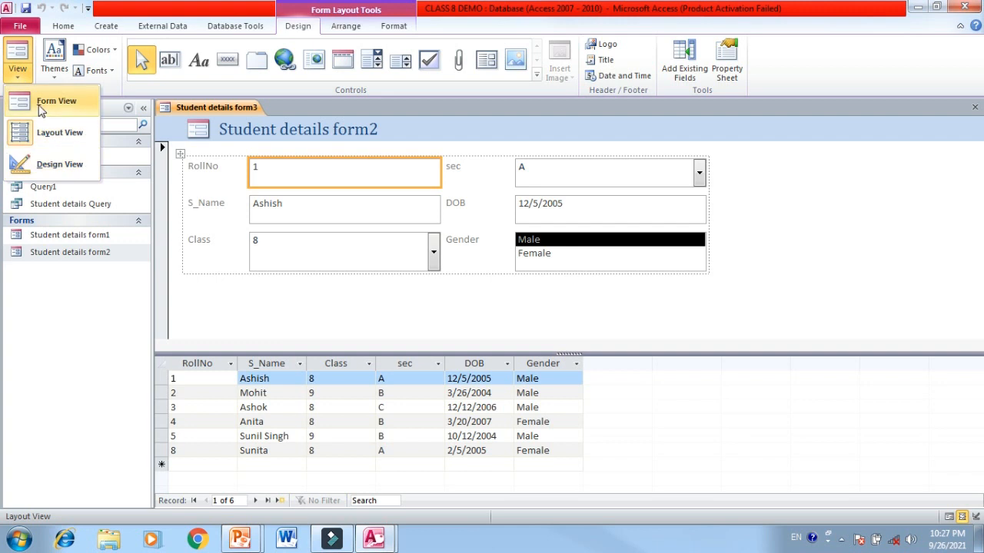
{"action": "left_click", "coordinate": [40, 106]}
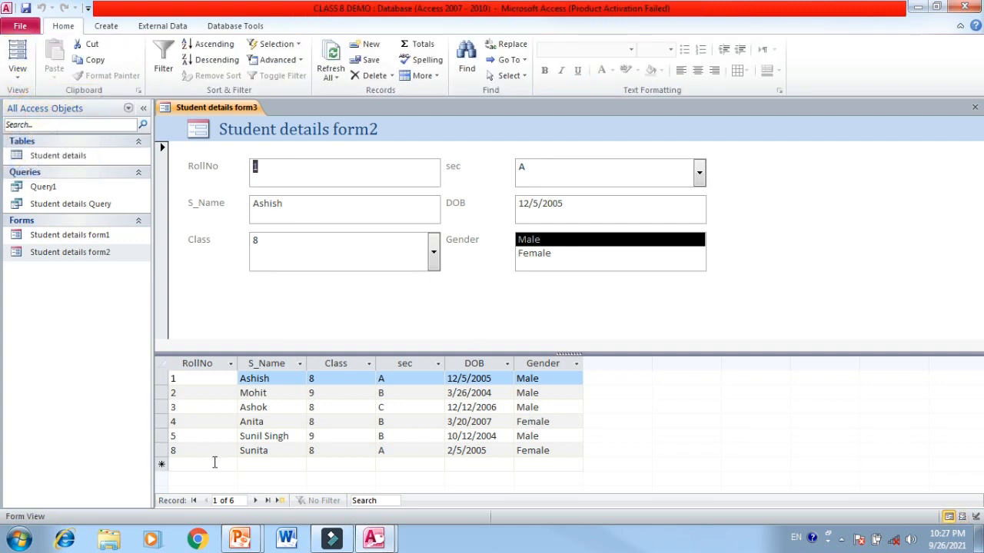
Browse the RollNo 4, 3, 2 and 8 records through the split form's datasheet
{"action": "left_click", "coordinate": [212, 425]}
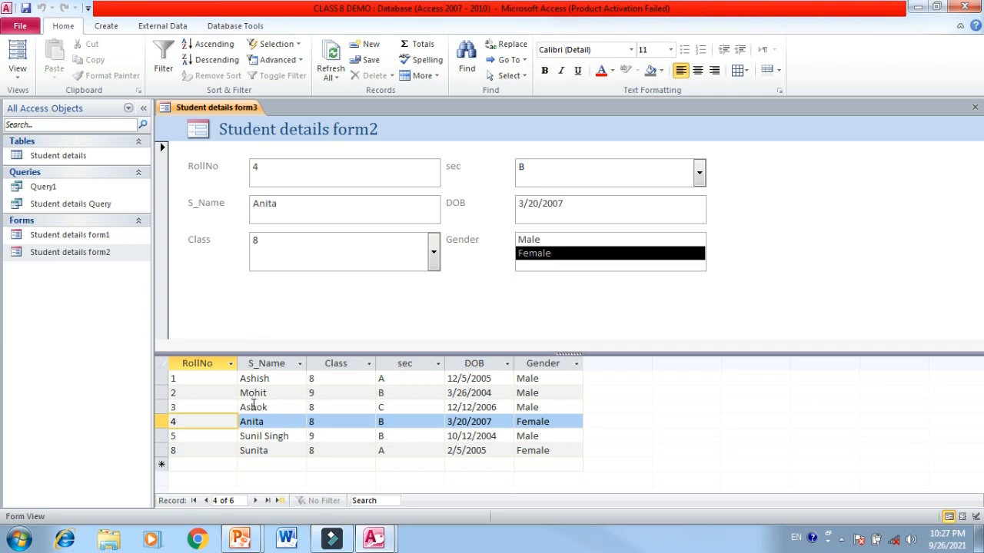
{"action": "left_click", "coordinate": [253, 406]}
{"action": "left_click", "coordinate": [253, 392]}
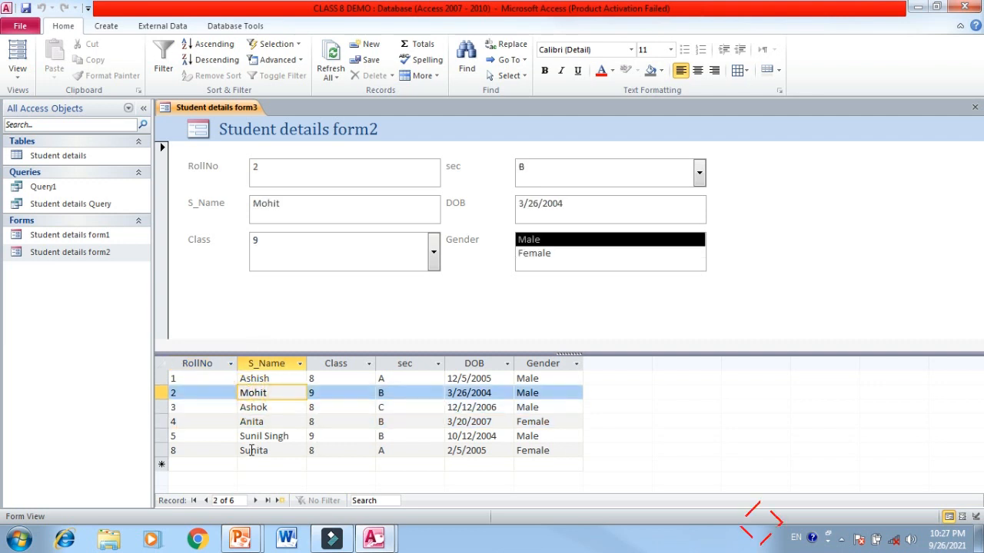
{"action": "left_click", "coordinate": [252, 450]}
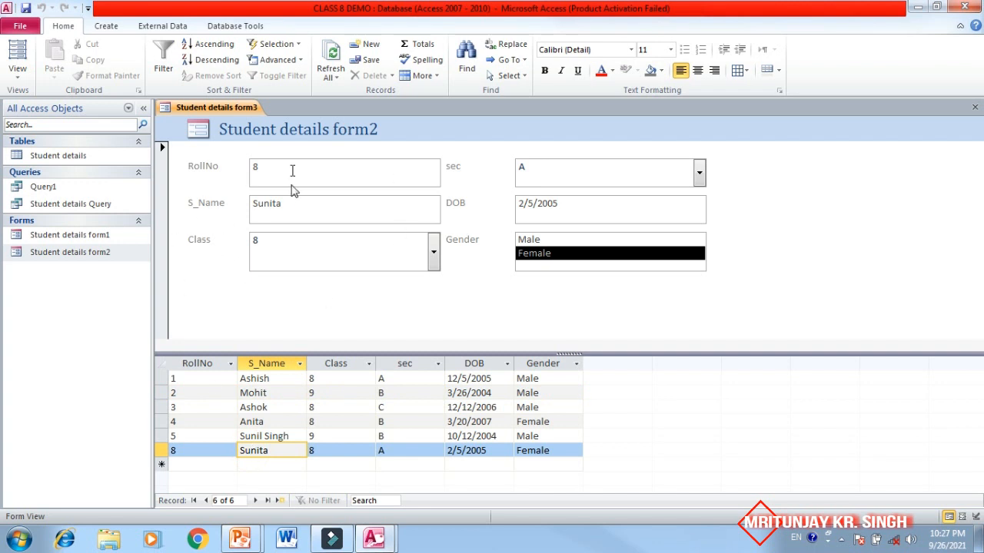
Change sec to B for the RollNo 8 record in the split form and commit it by moving to RollNo 2
{"action": "left_click", "coordinate": [315, 204]}
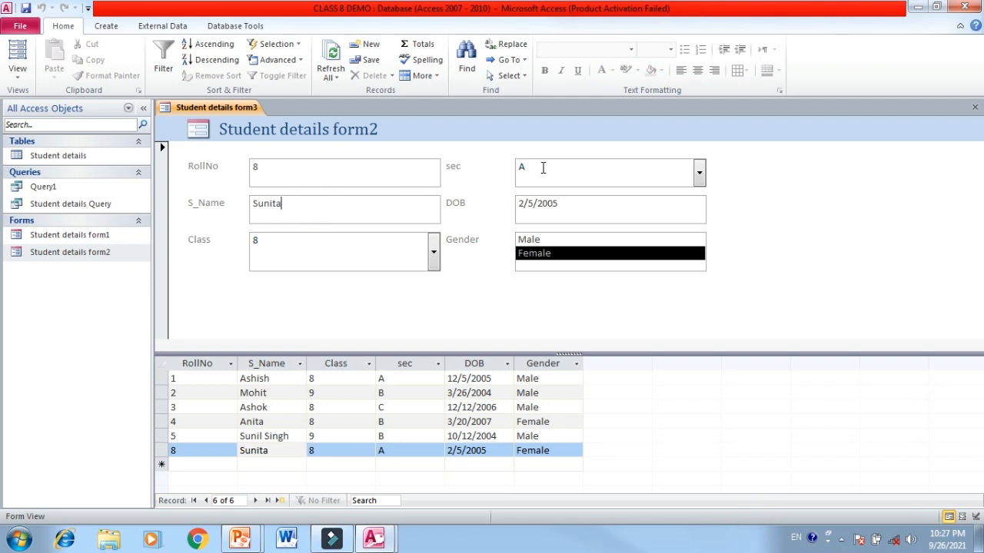
{"action": "left_click", "coordinate": [543, 168]}
{"action": "key", "text": "BackSpace"}
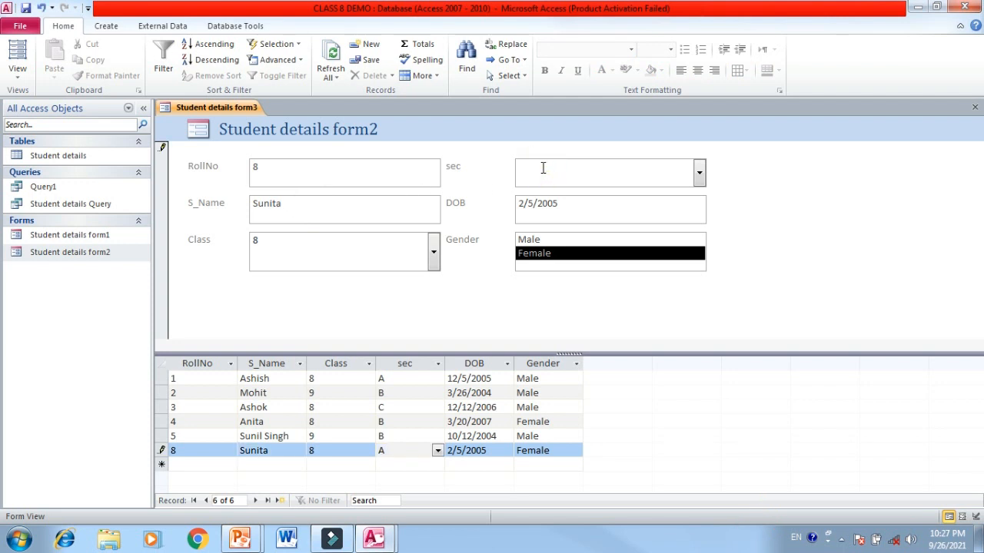
{"action": "left_click", "coordinate": [265, 392]}
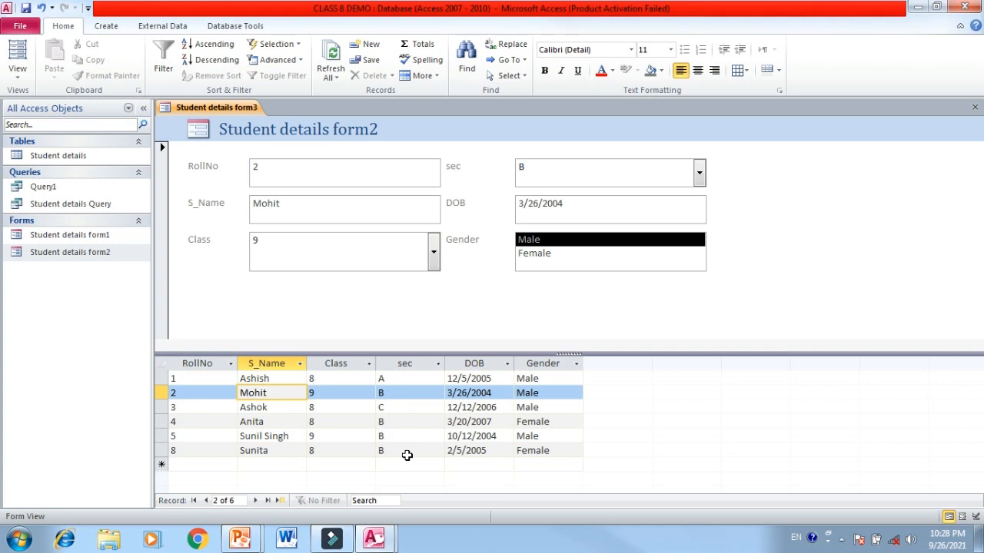
Close the split form and save it as Student details form3
{"action": "right_click", "coordinate": [199, 110]}
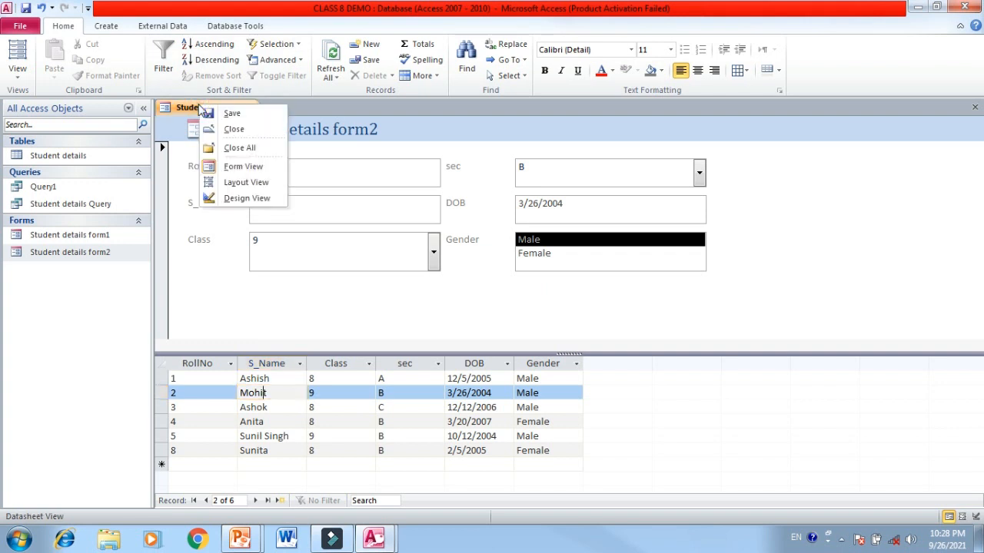
{"action": "left_click", "coordinate": [246, 136]}
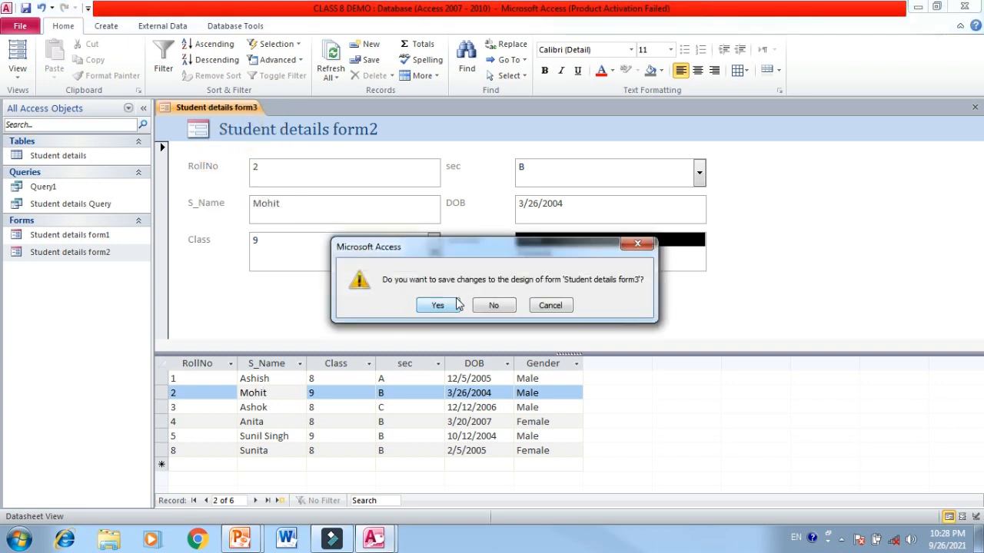
{"action": "left_click", "coordinate": [440, 305]}
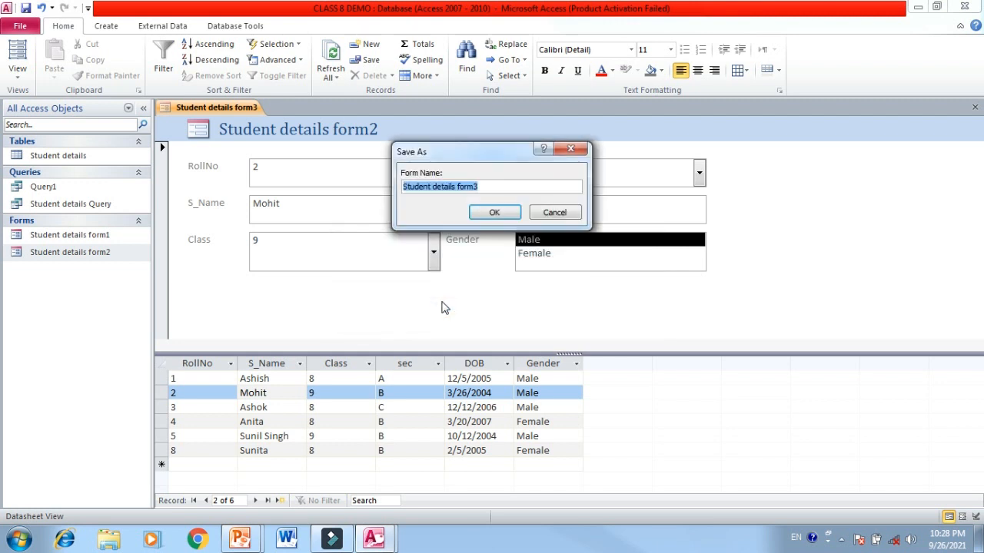
{"action": "left_click", "coordinate": [489, 212]}
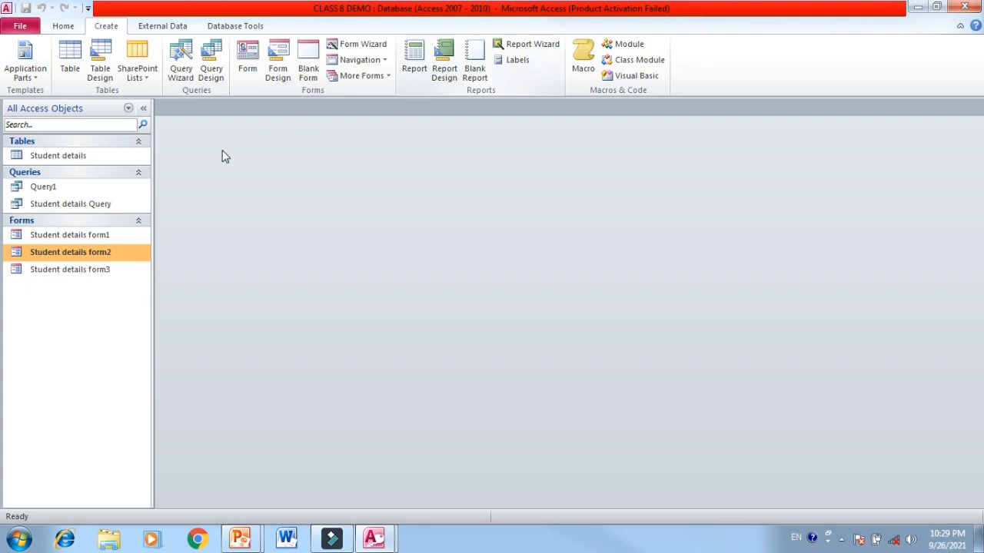
Create a basic report from the Student details table and show it in Report View
{"action": "left_click", "coordinate": [65, 157]}
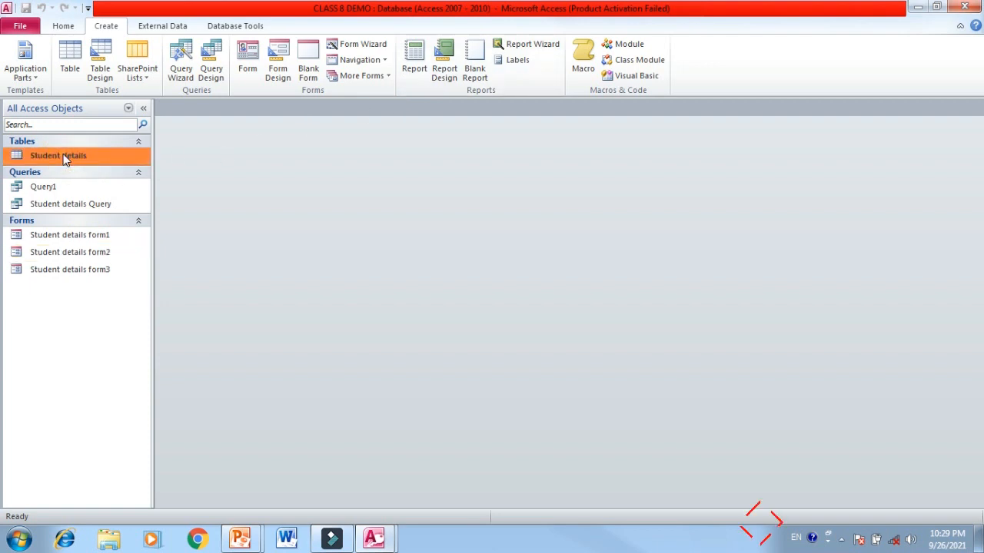
{"action": "left_click", "coordinate": [416, 58]}
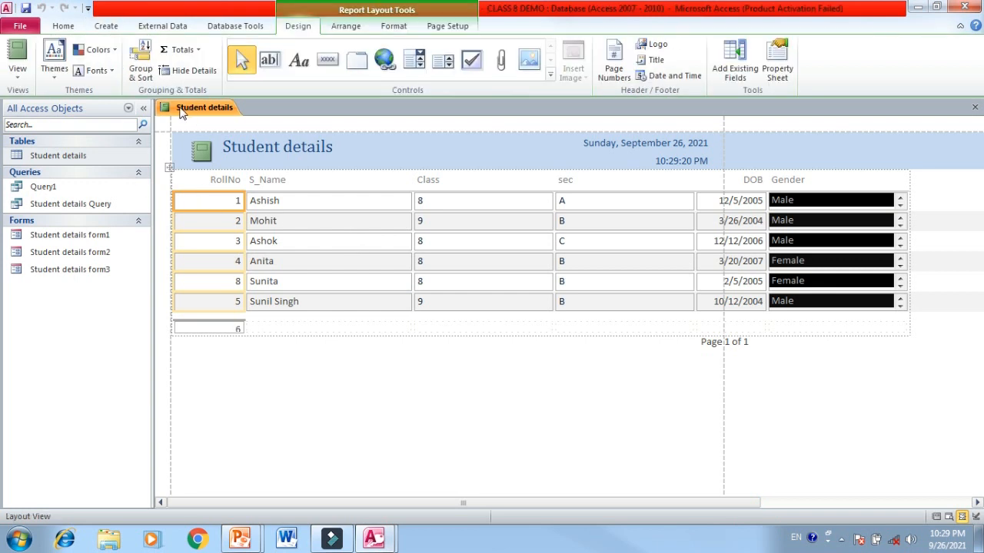
{"action": "left_click", "coordinate": [19, 76]}
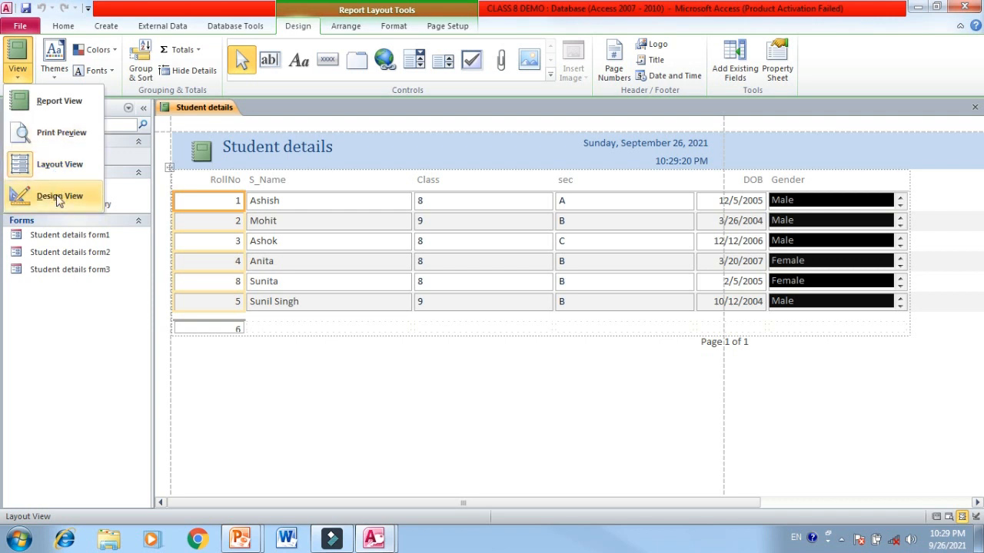
{"action": "left_click", "coordinate": [55, 100]}
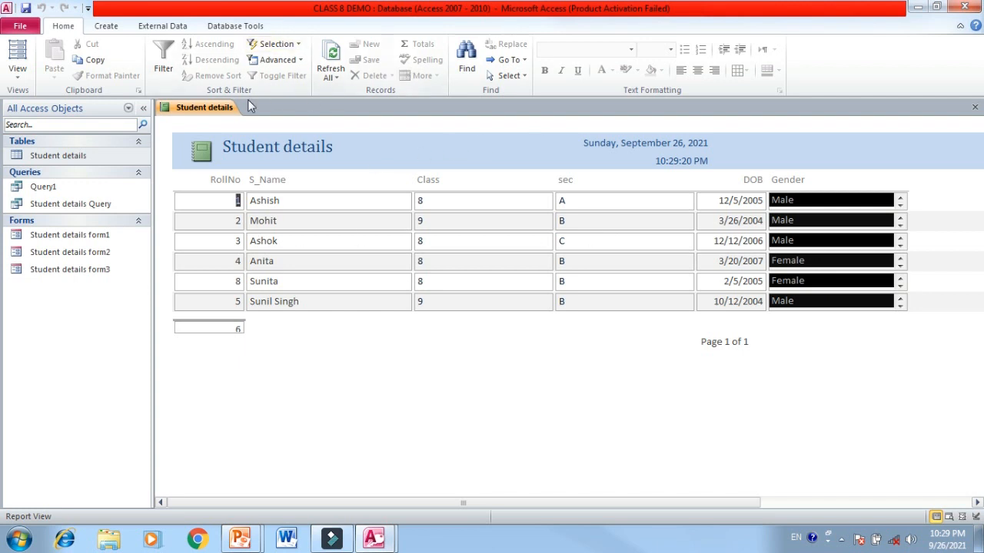
Close the report and save it as Student details report1
{"action": "right_click", "coordinate": [197, 112]}
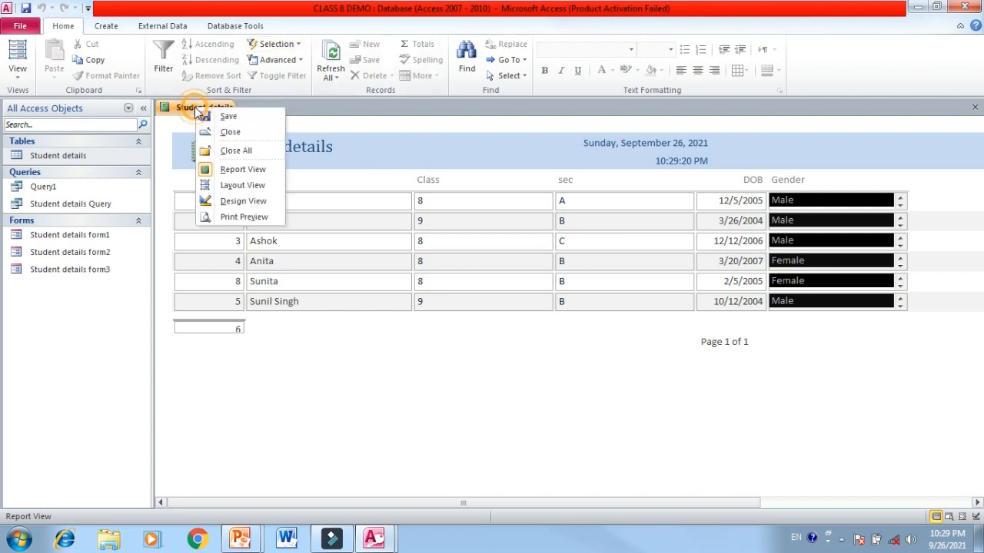
{"action": "left_click", "coordinate": [231, 132]}
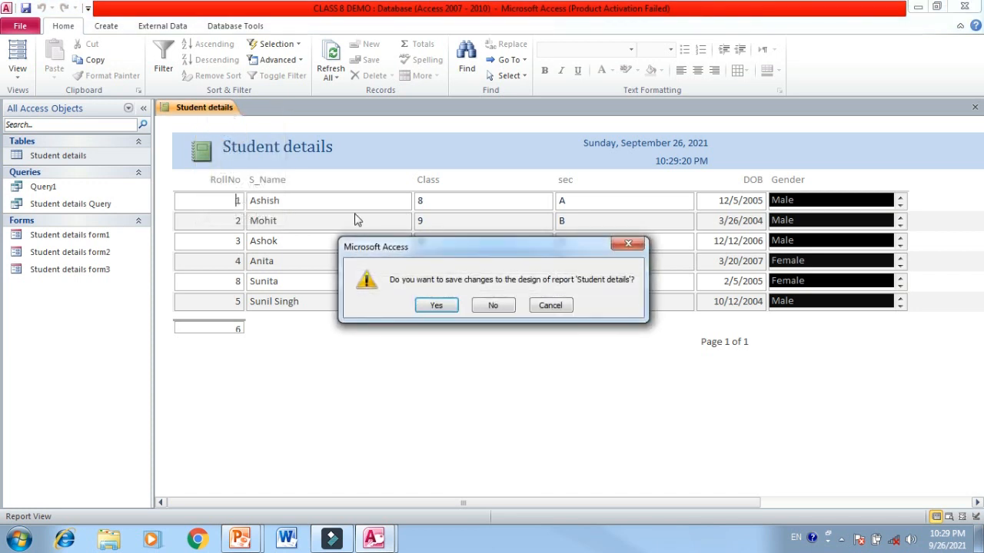
{"action": "left_click", "coordinate": [436, 306]}
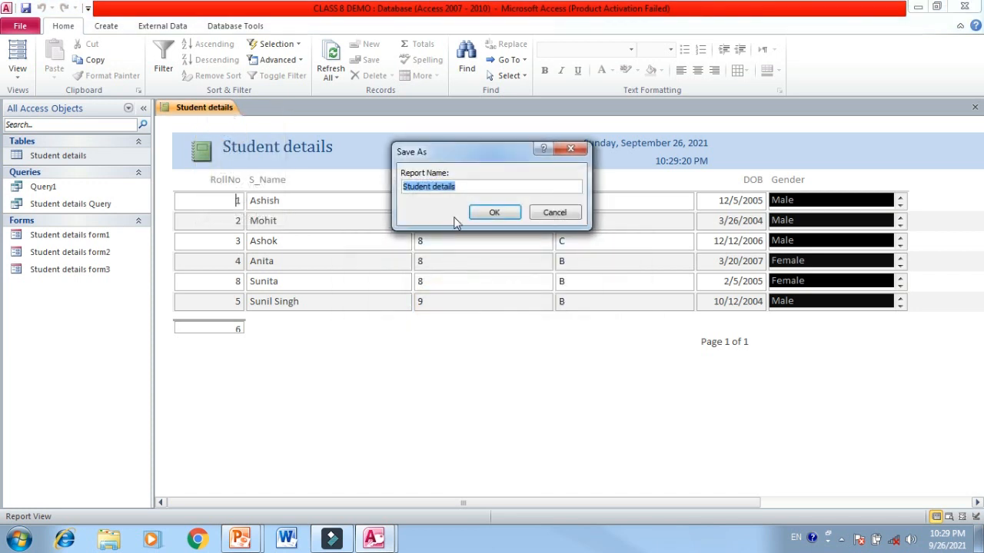
{"action": "left_click", "coordinate": [467, 192]}
{"action": "type", "text": "report1"}
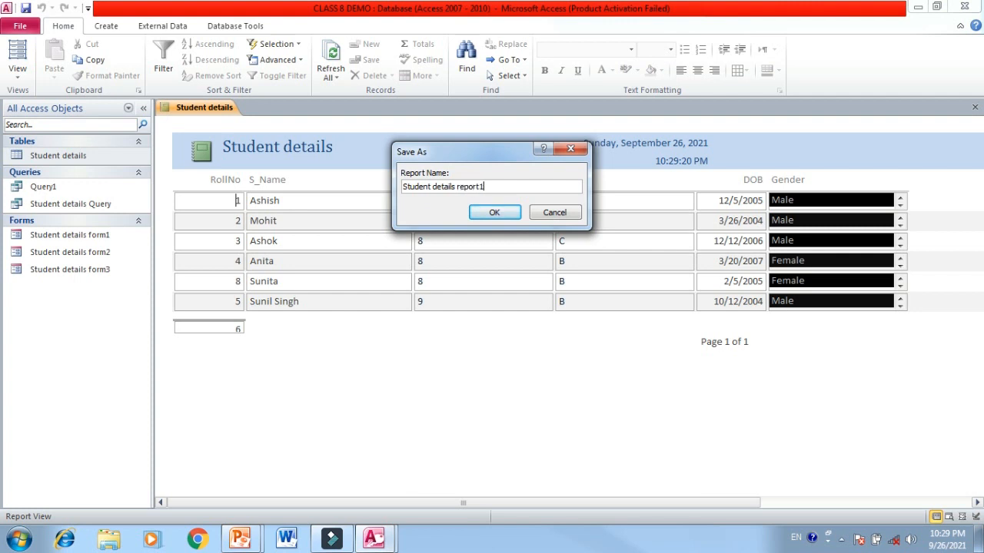
{"action": "left_click", "coordinate": [495, 213]}
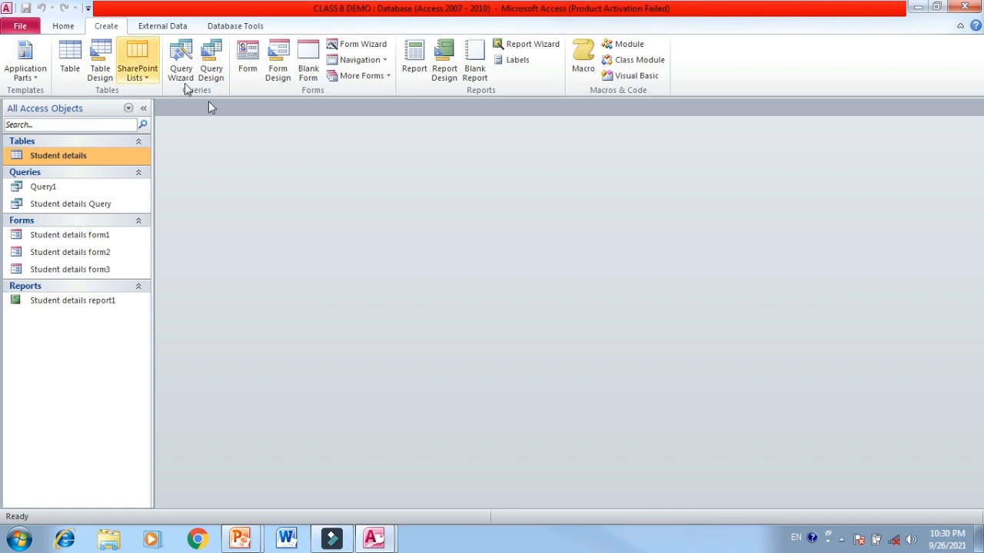
Start the Report Wizard on the Student details table and add the fields RollNo, S_Name, Class and sec
{"action": "left_click", "coordinate": [515, 46]}
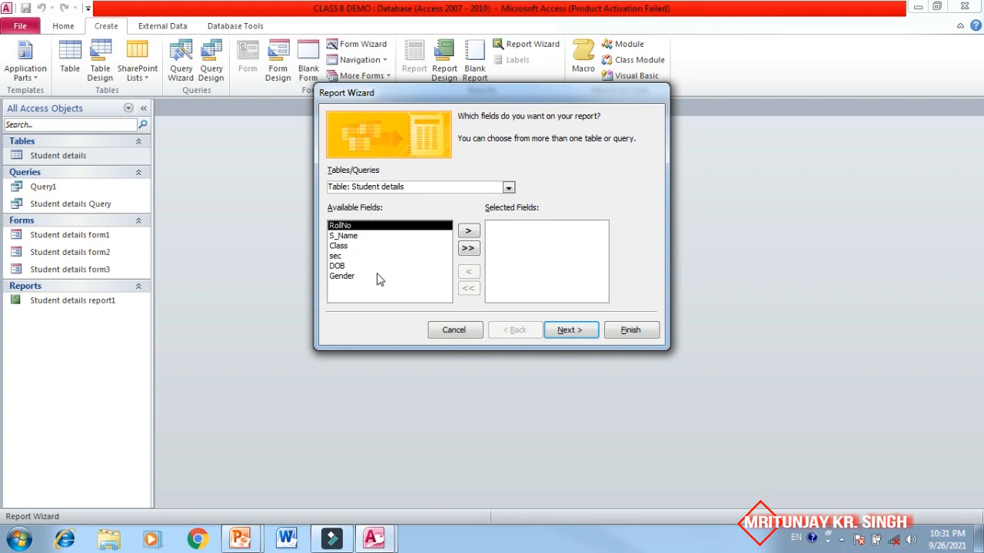
{"action": "left_click", "coordinate": [468, 232]}
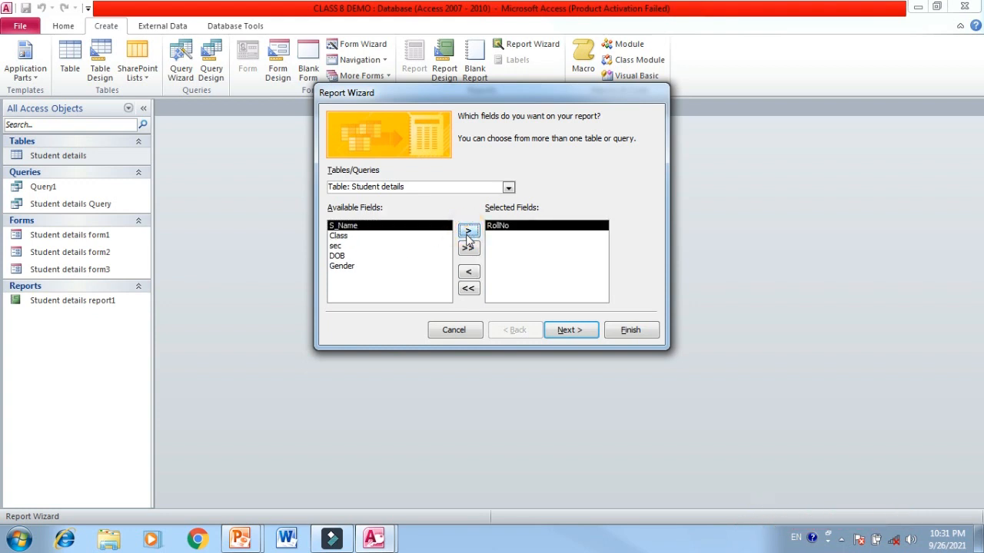
{"action": "left_click", "coordinate": [468, 231]}
{"action": "left_click", "coordinate": [468, 231]}
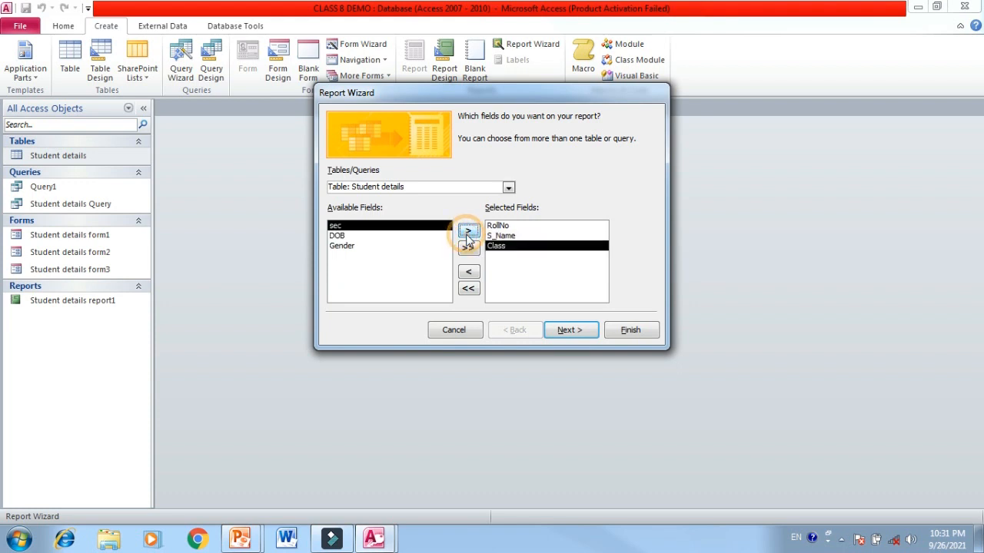
{"action": "left_click", "coordinate": [468, 231]}
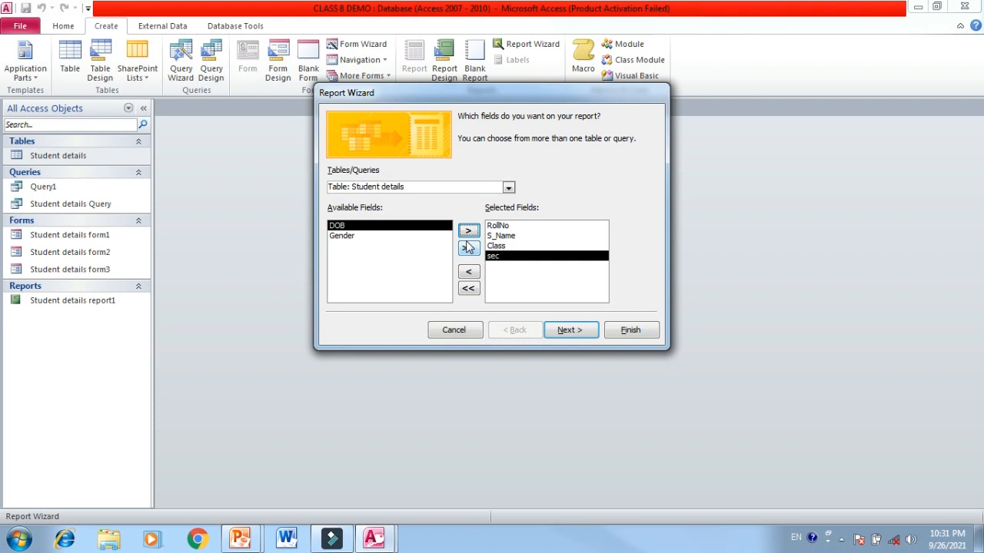
{"action": "left_click", "coordinate": [361, 235]}
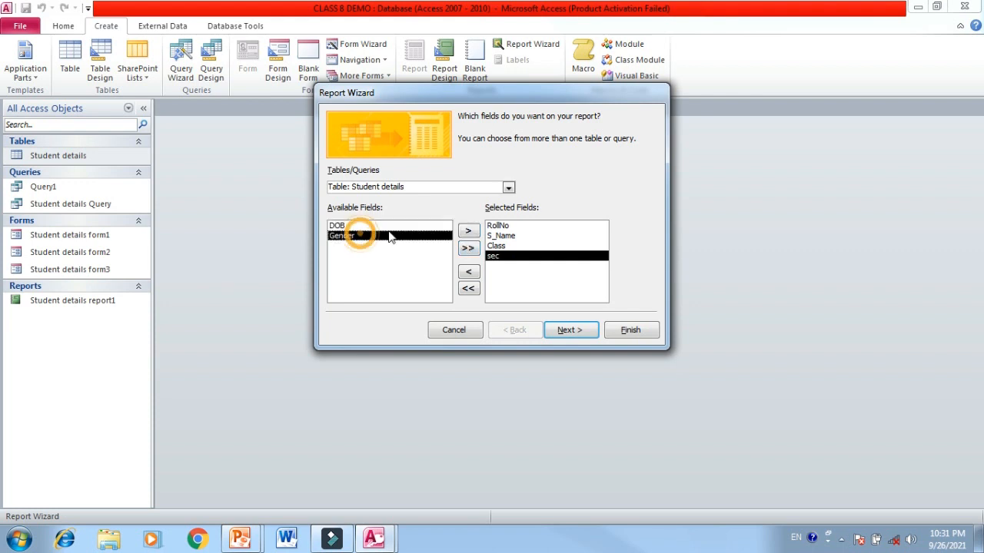
{"action": "left_click", "coordinate": [471, 232]}
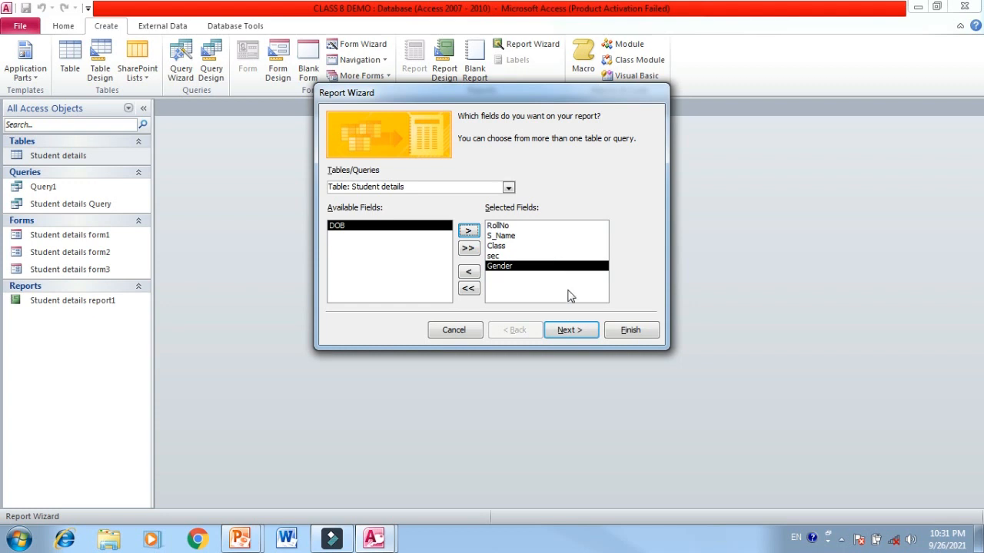
{"action": "left_click", "coordinate": [468, 273]}
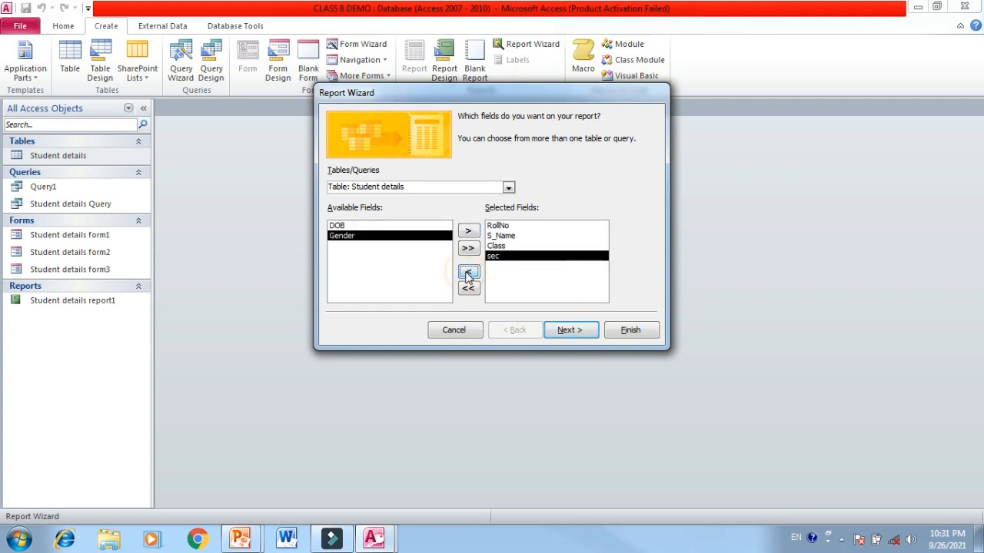
Add the DOB field to the report and continue without any grouping levels
{"action": "left_click", "coordinate": [415, 224]}
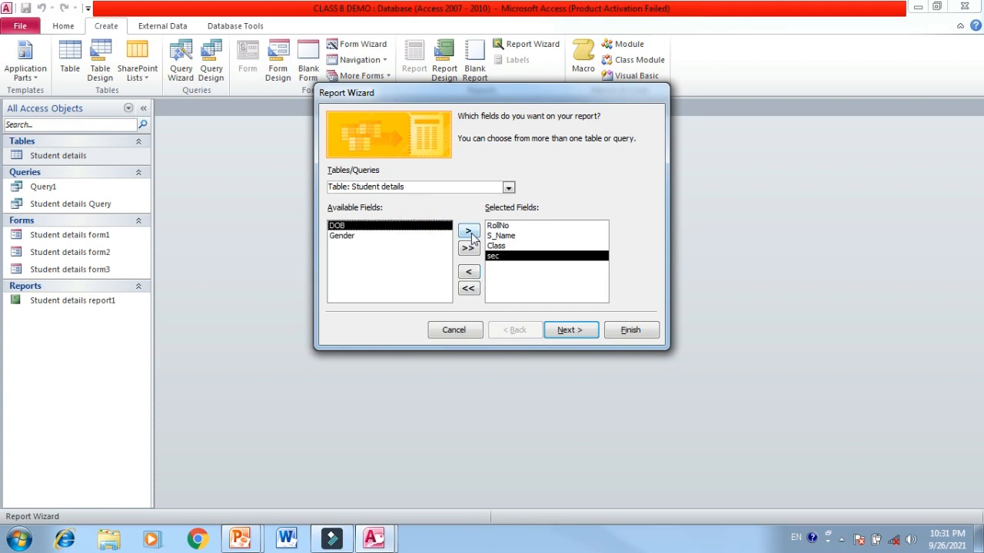
{"action": "left_click", "coordinate": [469, 232]}
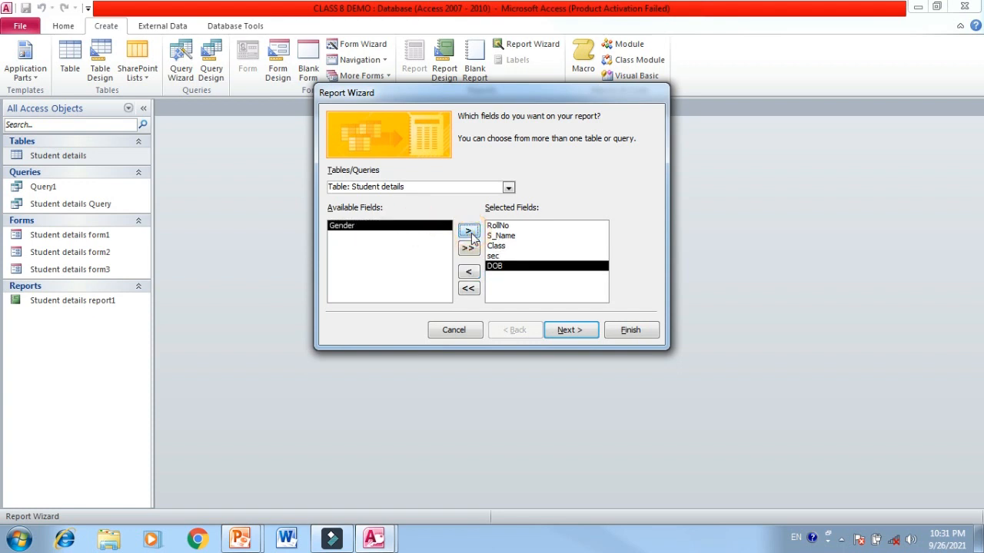
{"action": "left_click", "coordinate": [571, 331]}
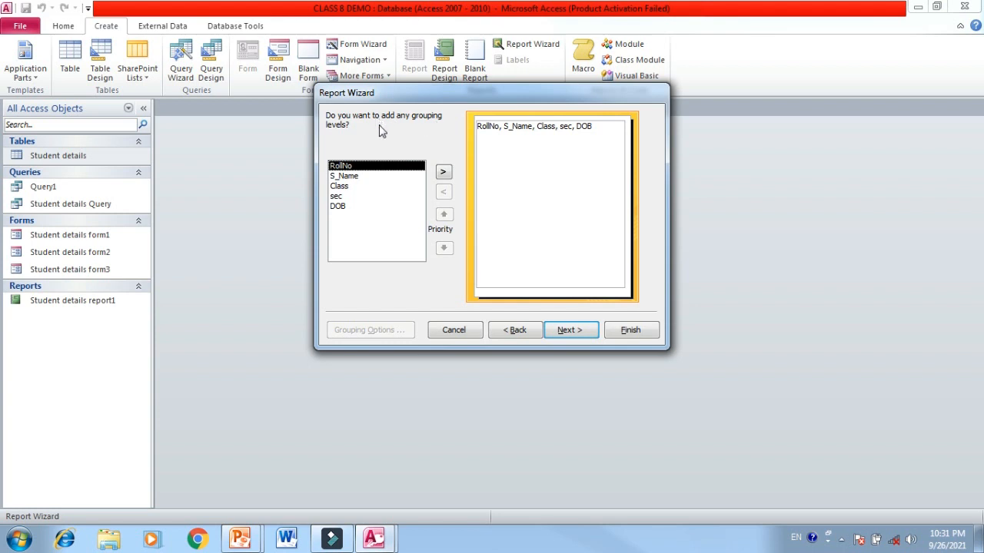
{"action": "left_click", "coordinate": [563, 332]}
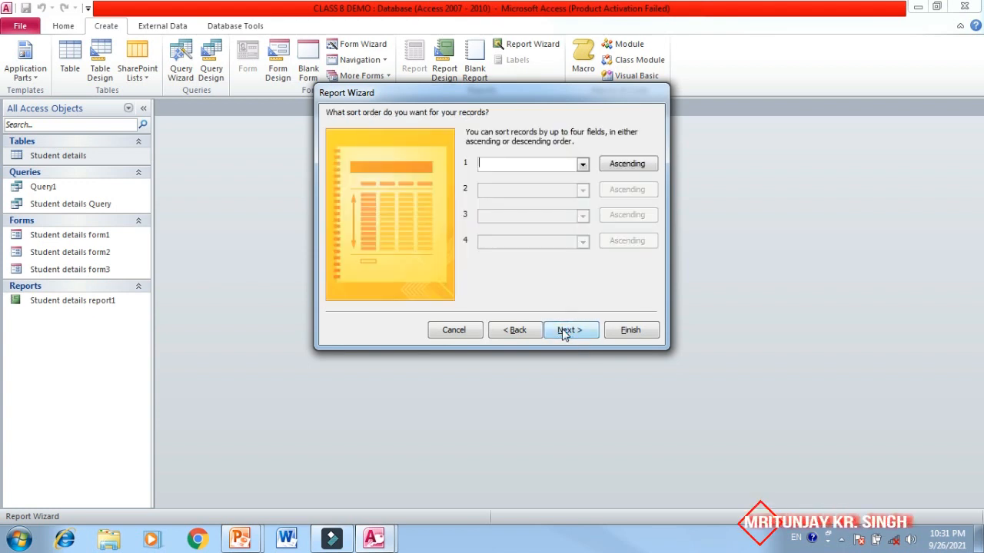
Sort the report's records by RollNo in ascending order and continue to the layout options
{"action": "left_click", "coordinate": [582, 165]}
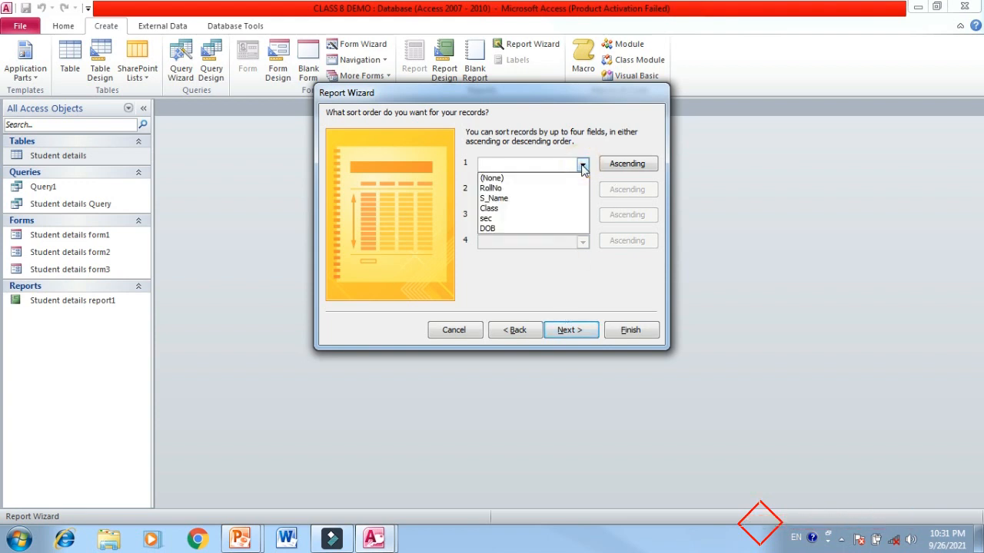
{"action": "left_click", "coordinate": [517, 189]}
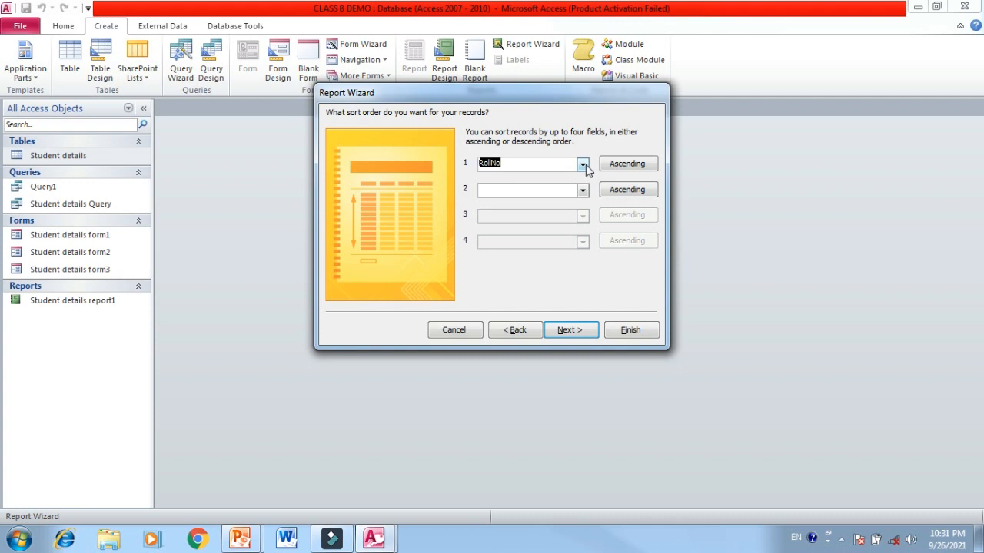
{"action": "left_click", "coordinate": [569, 332]}
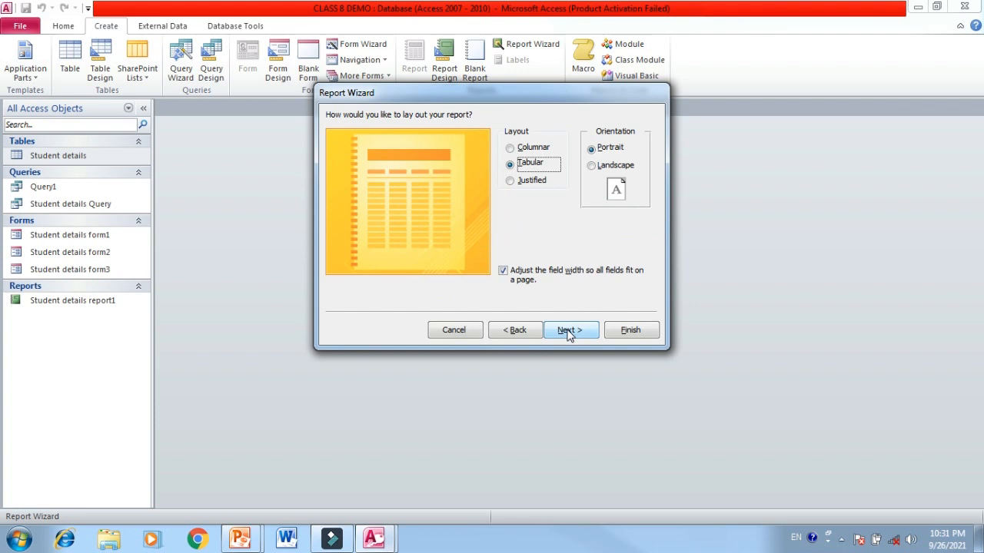
Choose the Tabular layout in Portrait orientation, title the report Student details report2 and finish the wizard with a preview
{"action": "left_click", "coordinate": [530, 151]}
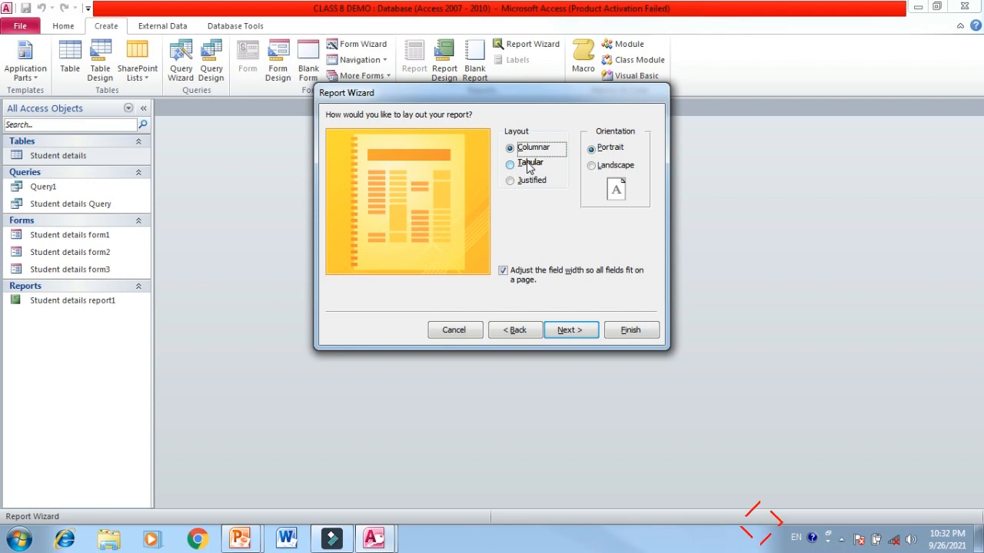
{"action": "left_click", "coordinate": [529, 165]}
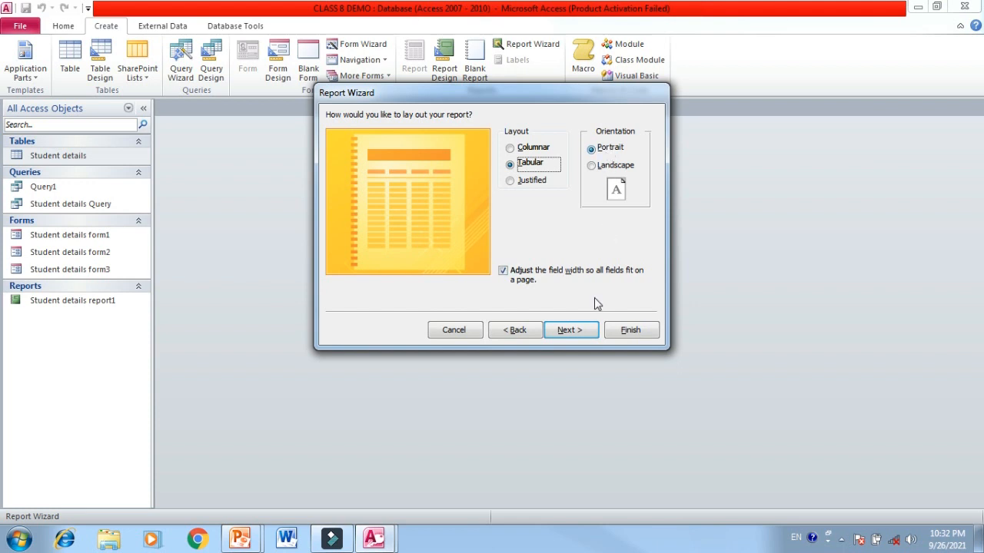
{"action": "left_click", "coordinate": [571, 331]}
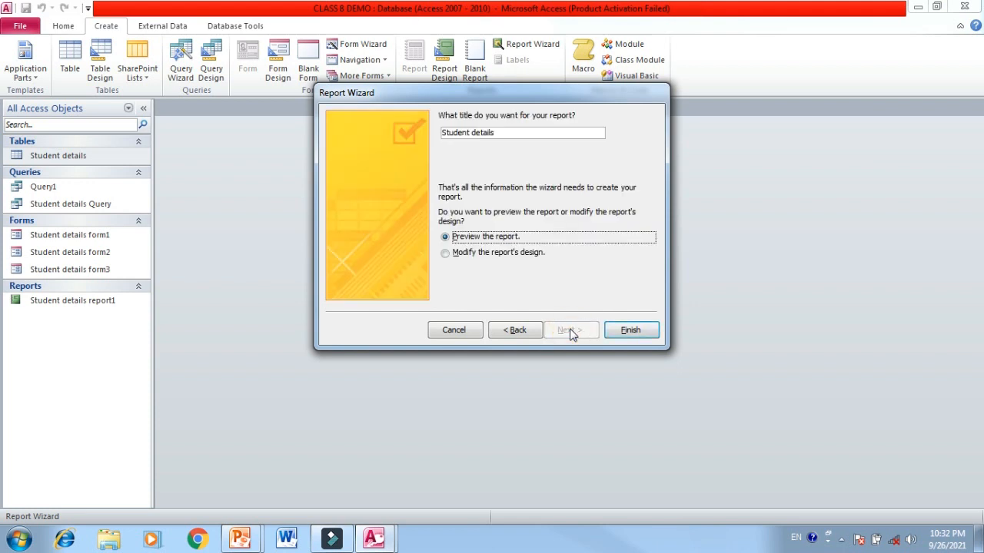
{"action": "left_click", "coordinate": [502, 135]}
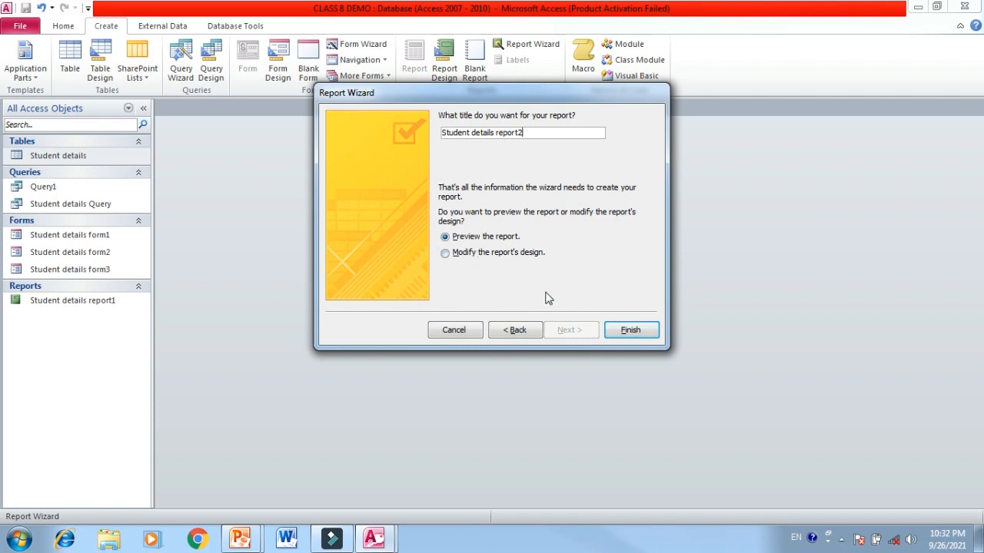
{"action": "left_click", "coordinate": [629, 331]}
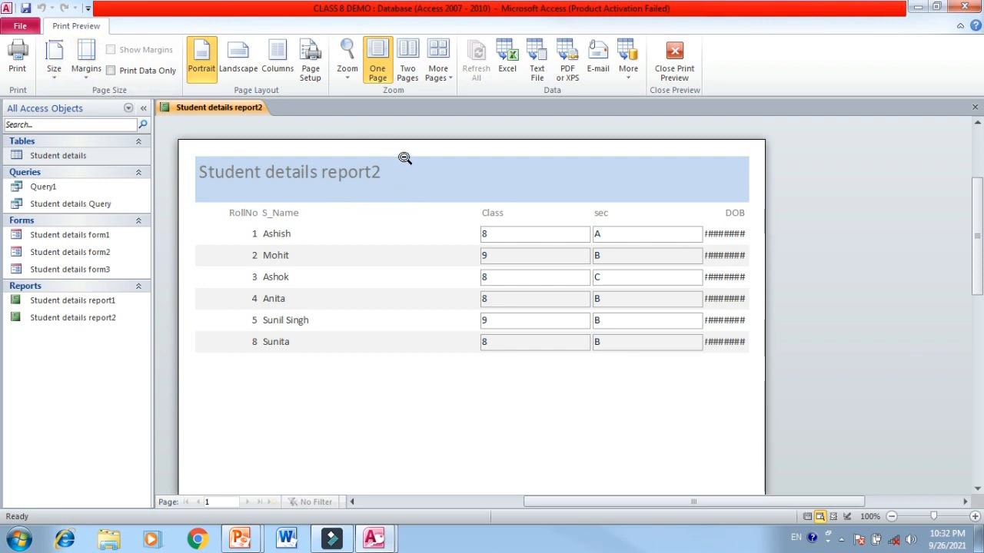
Open the report in Design View and narrow the S_Name header label and detail field to end at about 3.1 on the ruler
{"action": "right_click", "coordinate": [227, 108]}
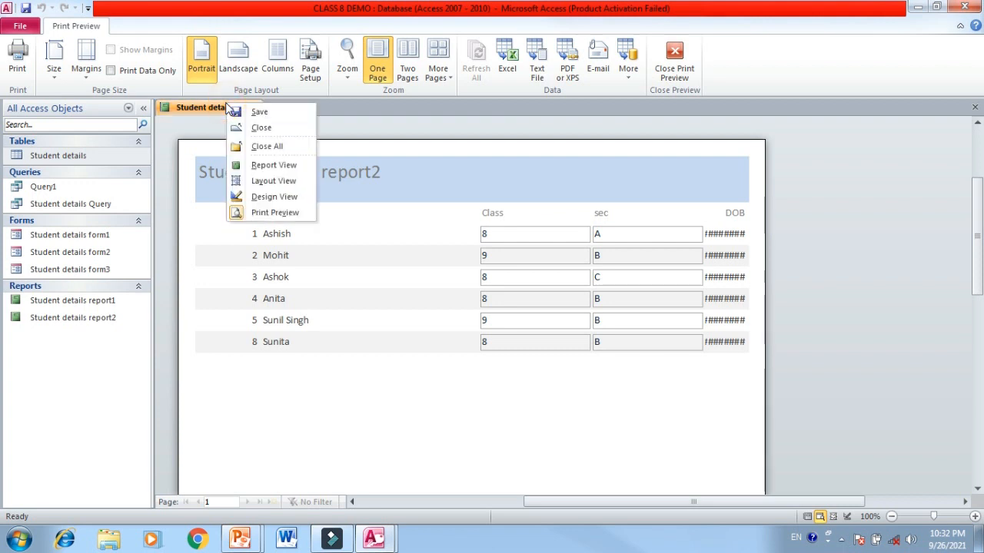
{"action": "left_click", "coordinate": [274, 197]}
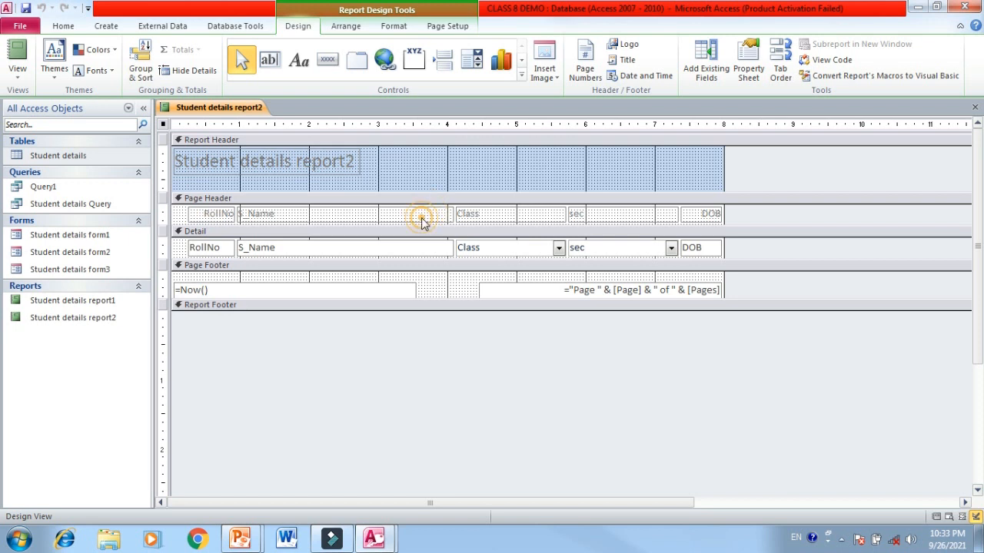
{"action": "left_click", "coordinate": [338, 248]}
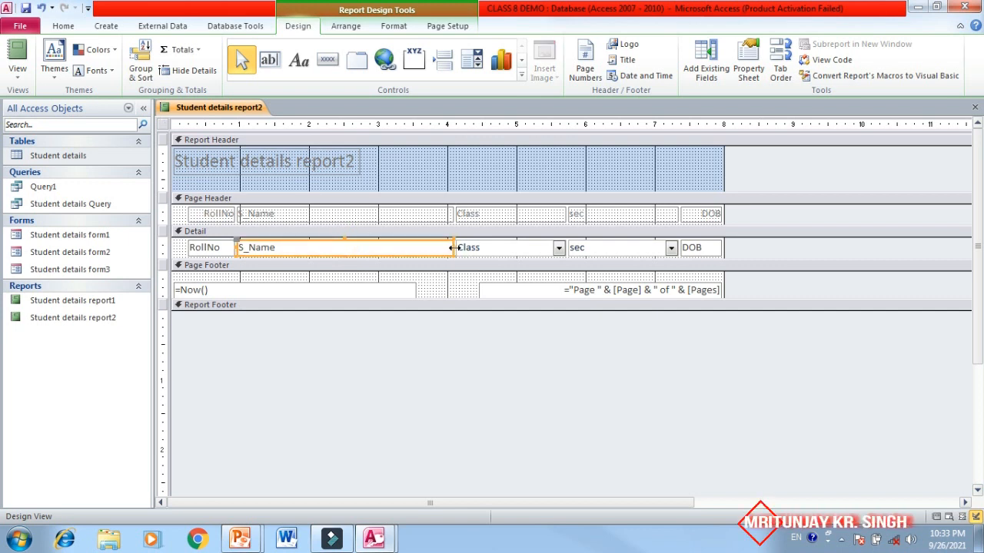
{"action": "left_click", "coordinate": [449, 215]}
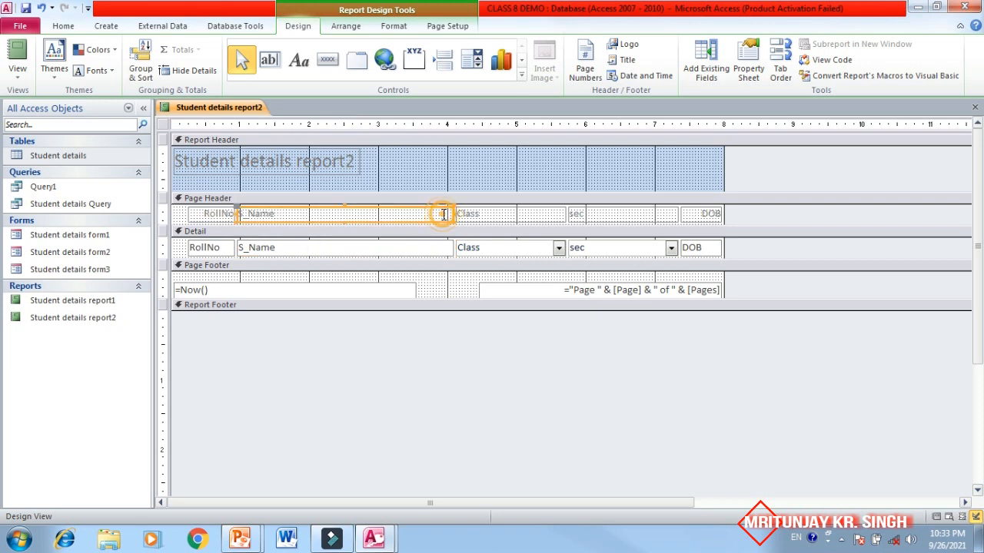
{"action": "left_click_drag", "start_coordinate": [456, 219], "coordinate": [387, 220]}
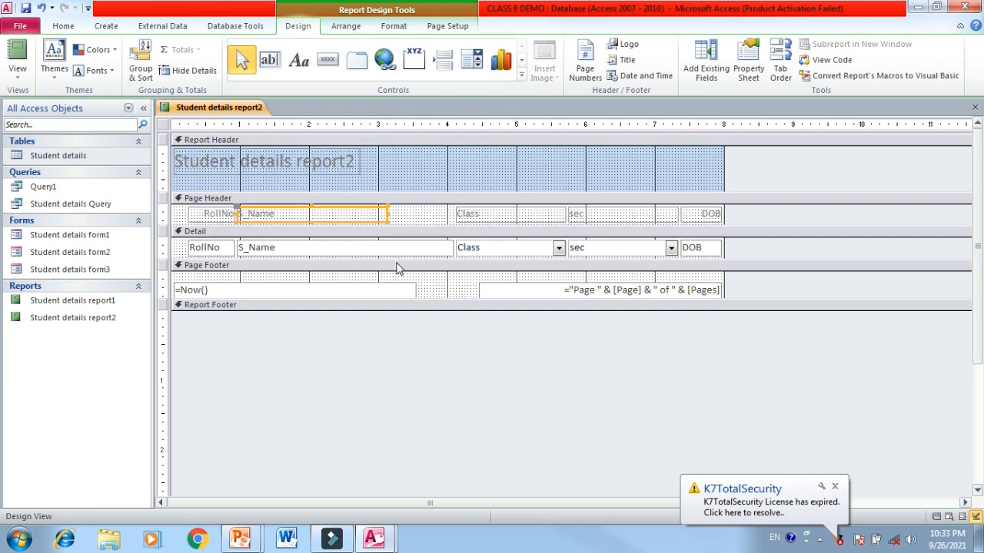
{"action": "left_click", "coordinate": [394, 256]}
{"action": "left_click", "coordinate": [398, 247]}
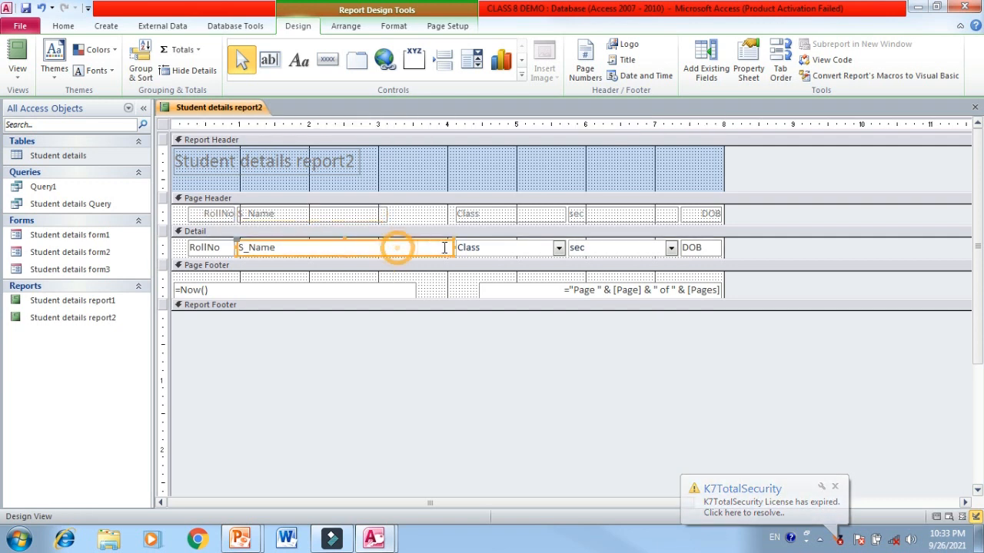
{"action": "left_click_drag", "start_coordinate": [452, 247], "coordinate": [387, 257]}
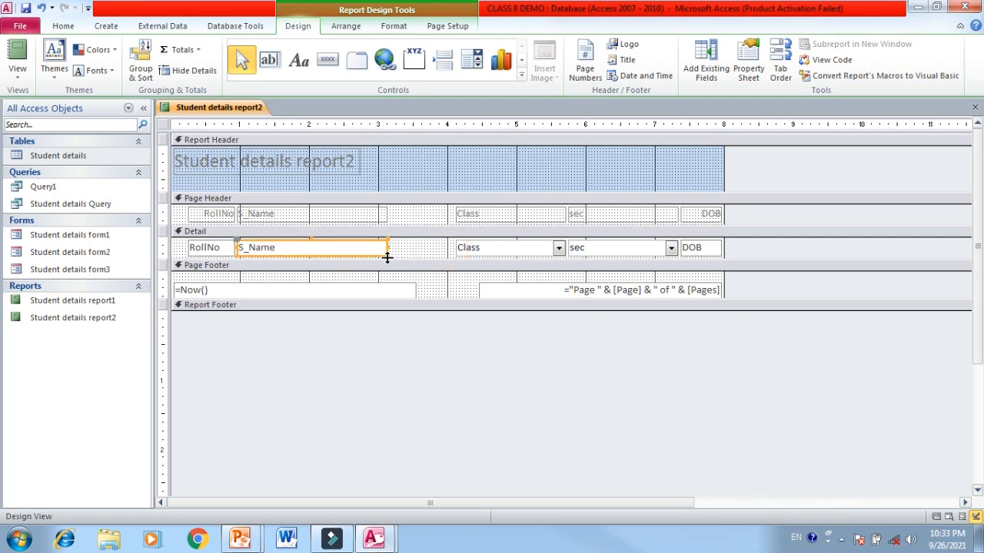
Move the Class header label and its detail combo box left beside S_Name, starting at about 3.25 on the ruler
{"action": "left_click", "coordinate": [472, 217]}
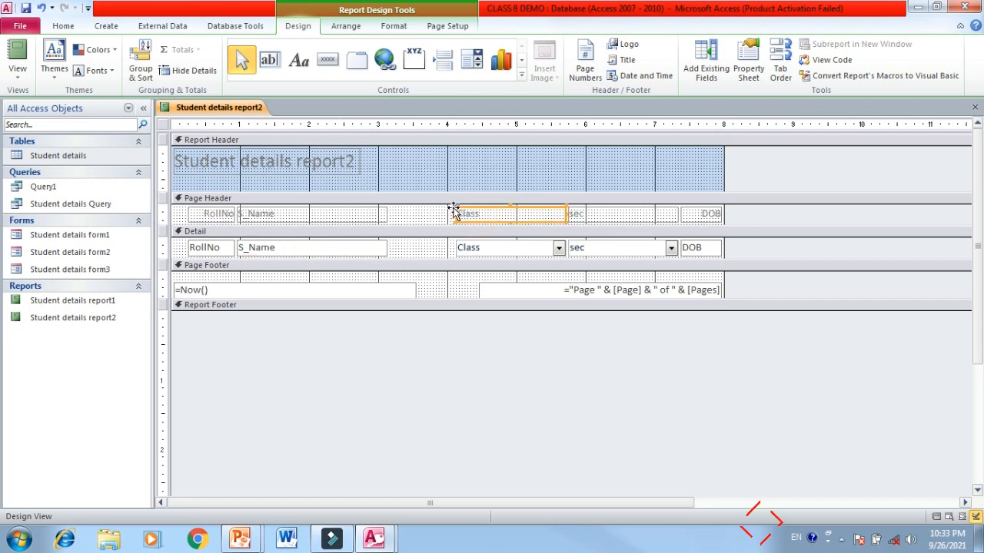
{"action": "left_click_drag", "start_coordinate": [457, 209], "coordinate": [396, 208]}
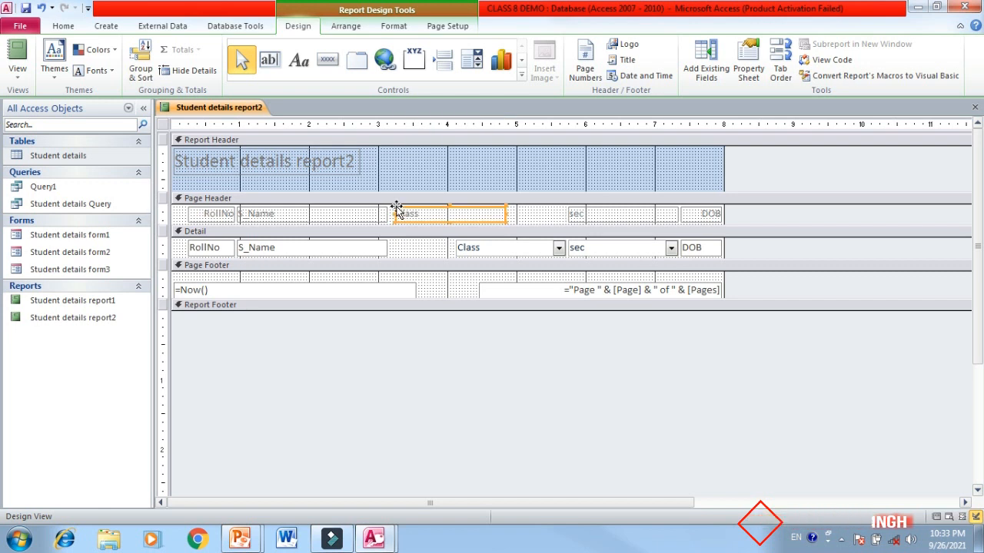
{"action": "left_click", "coordinate": [490, 249]}
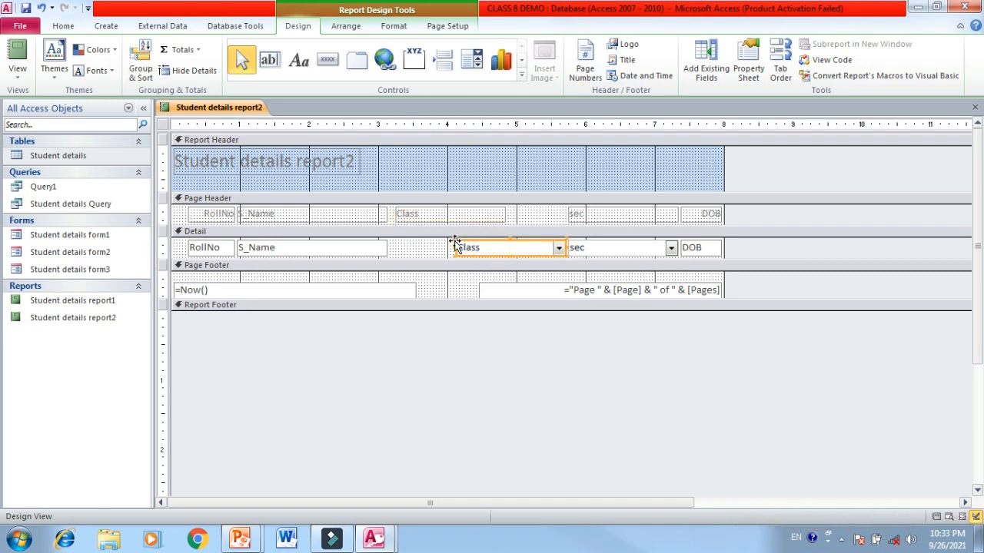
{"action": "left_click_drag", "start_coordinate": [454, 241], "coordinate": [392, 242]}
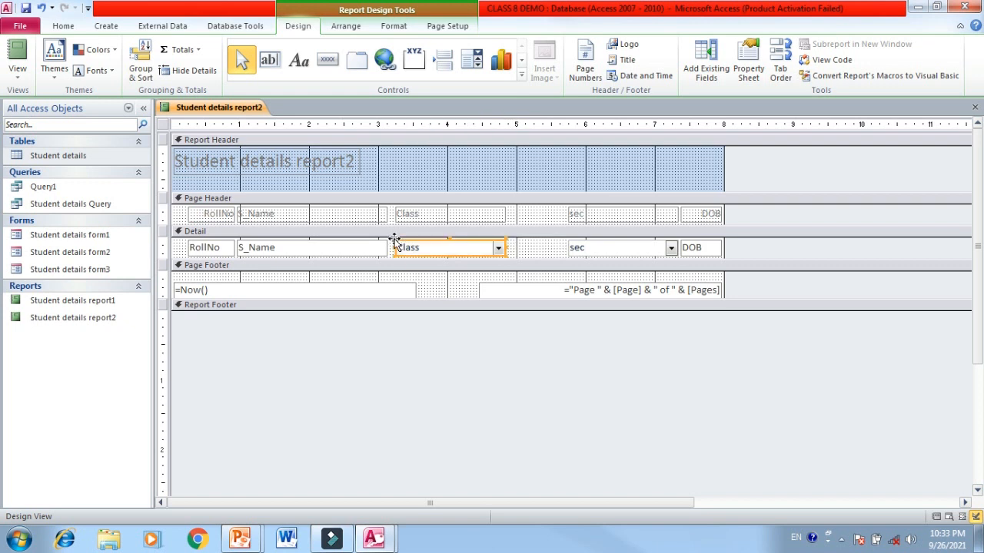
Move the sec header label and its detail combo box left beside Class, starting at about 5 on the ruler
{"action": "left_click", "coordinate": [596, 208]}
{"action": "left_click", "coordinate": [581, 215]}
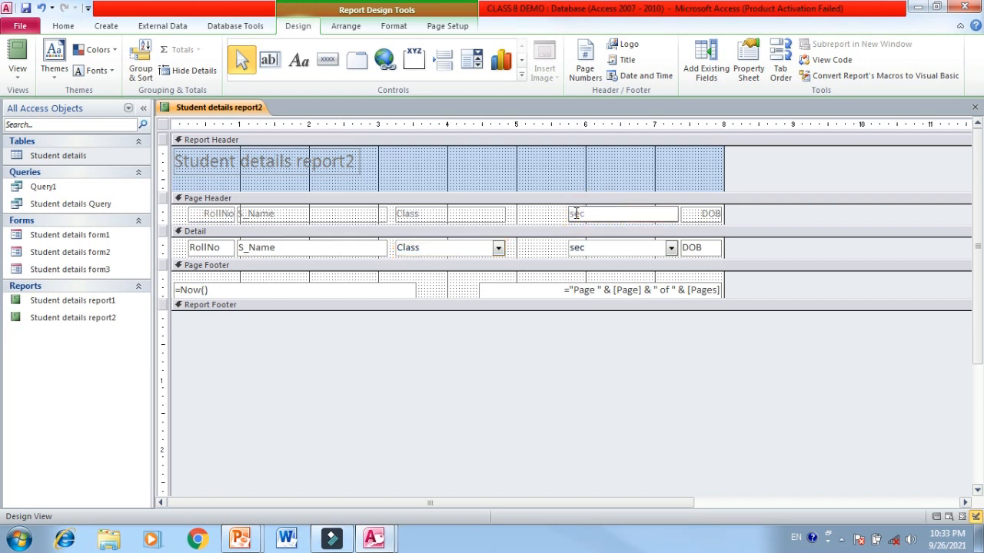
{"action": "left_click", "coordinate": [569, 215]}
{"action": "left_click", "coordinate": [598, 211]}
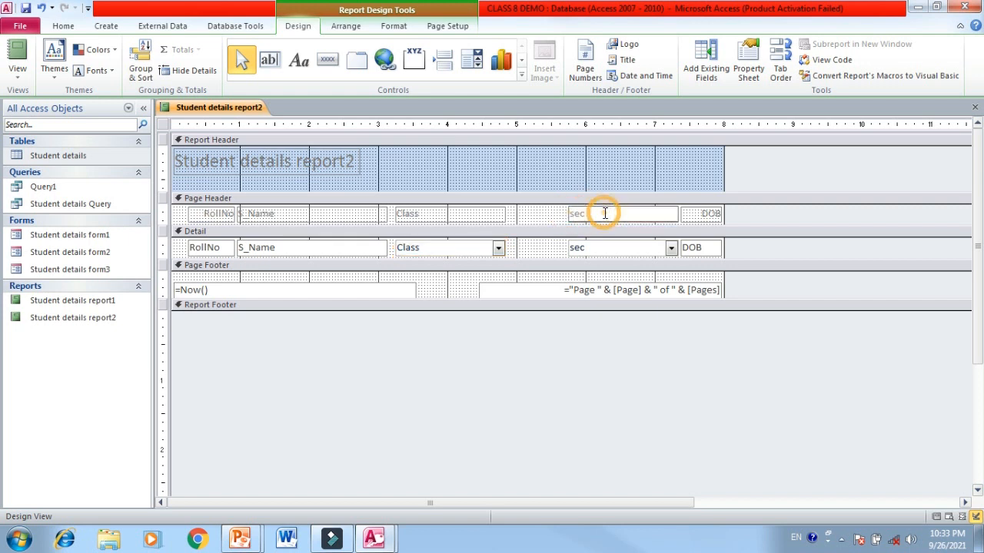
{"action": "left_click", "coordinate": [597, 255]}
{"action": "left_click", "coordinate": [573, 214]}
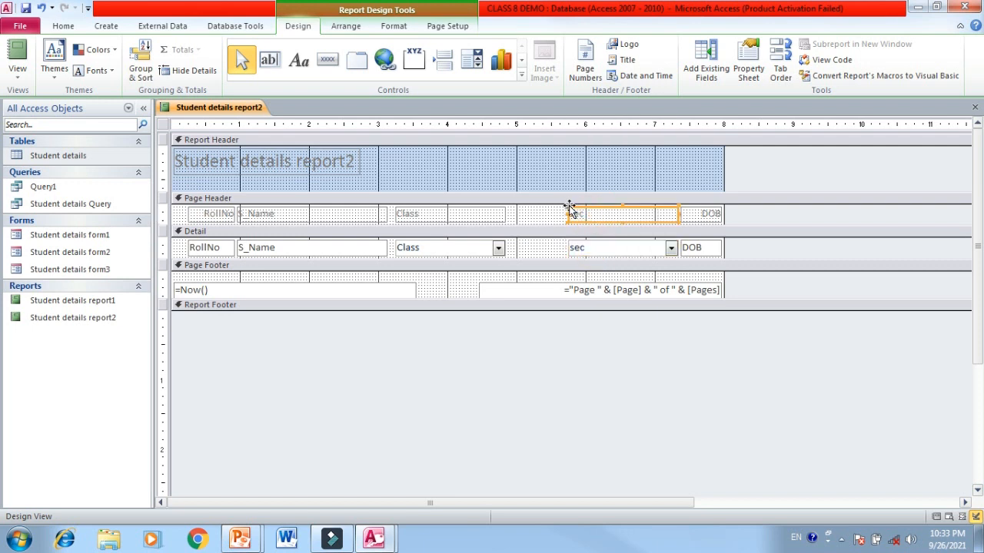
{"action": "left_click_drag", "start_coordinate": [570, 208], "coordinate": [519, 209]}
{"action": "left_click", "coordinate": [598, 247]}
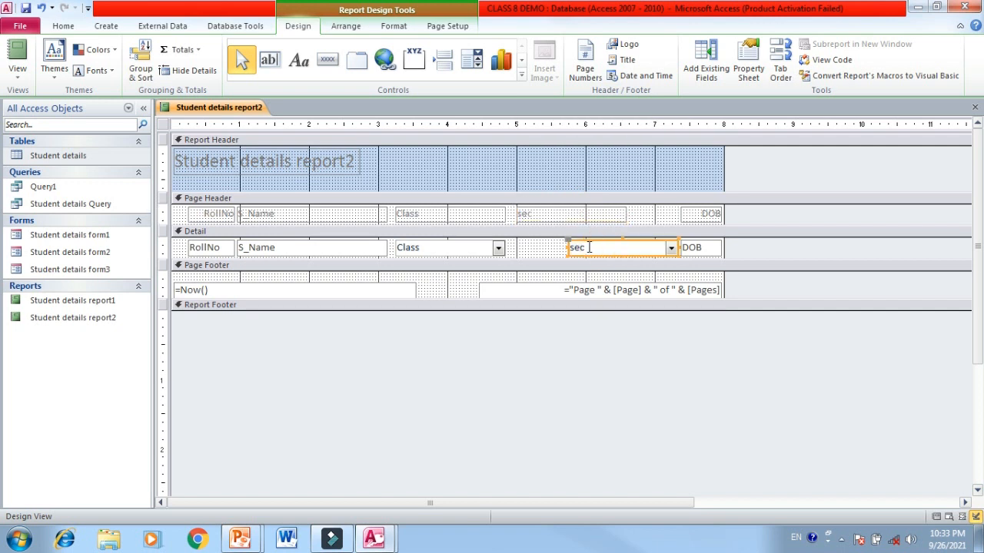
{"action": "left_click_drag", "start_coordinate": [569, 240], "coordinate": [517, 238]}
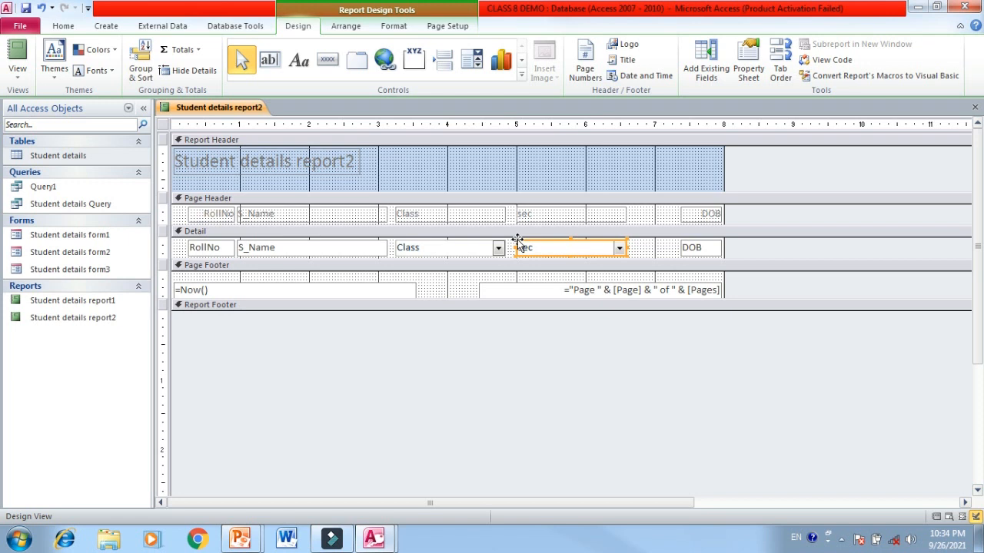
Widen the DOB header label and its detail field leftward so both start at about 6.7 on the ruler
{"action": "left_click", "coordinate": [690, 219]}
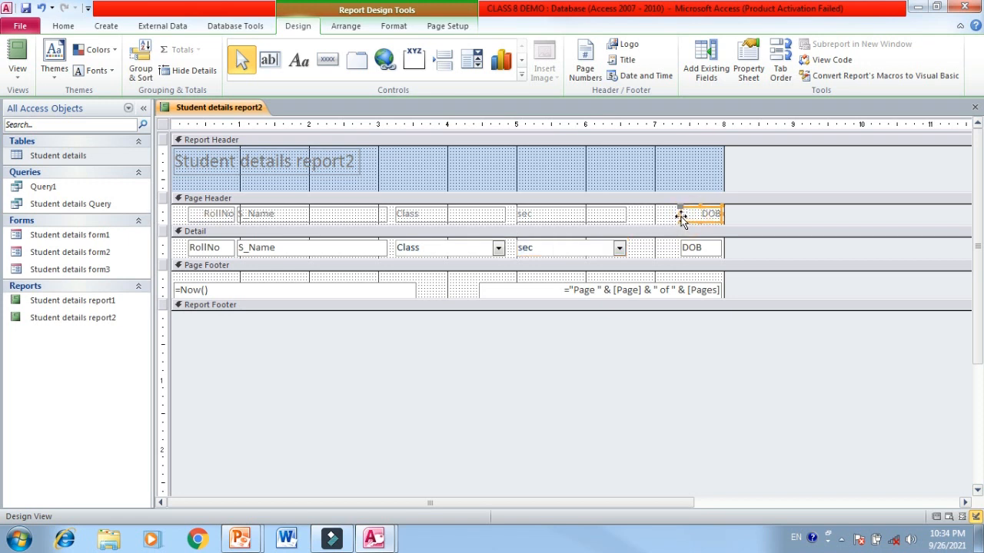
{"action": "left_click_drag", "start_coordinate": [679, 213], "coordinate": [635, 213]}
{"action": "left_click", "coordinate": [690, 254]}
{"action": "left_click_drag", "start_coordinate": [679, 248], "coordinate": [635, 247]}
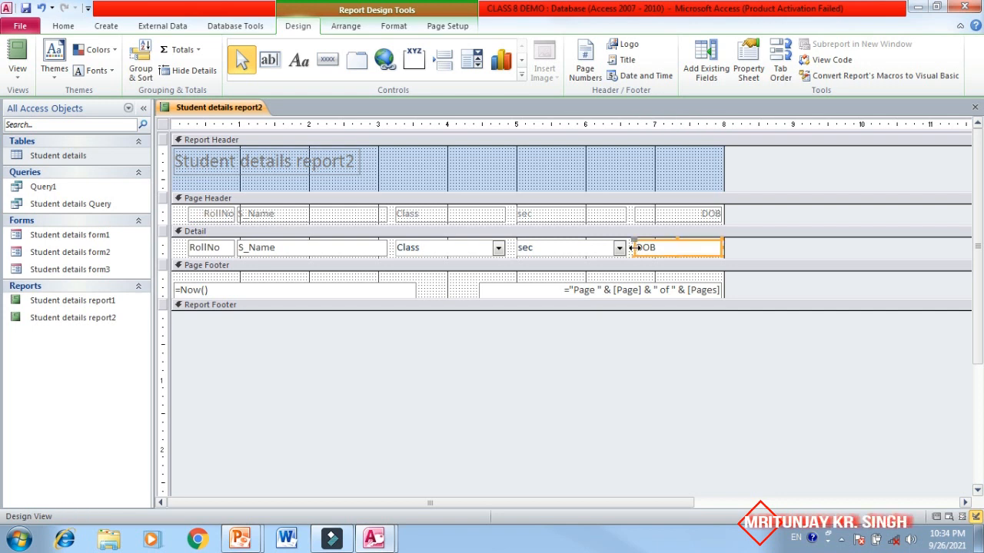
Show Student details report2 in Report View, then close it and save the design changes
{"action": "right_click", "coordinate": [223, 113]}
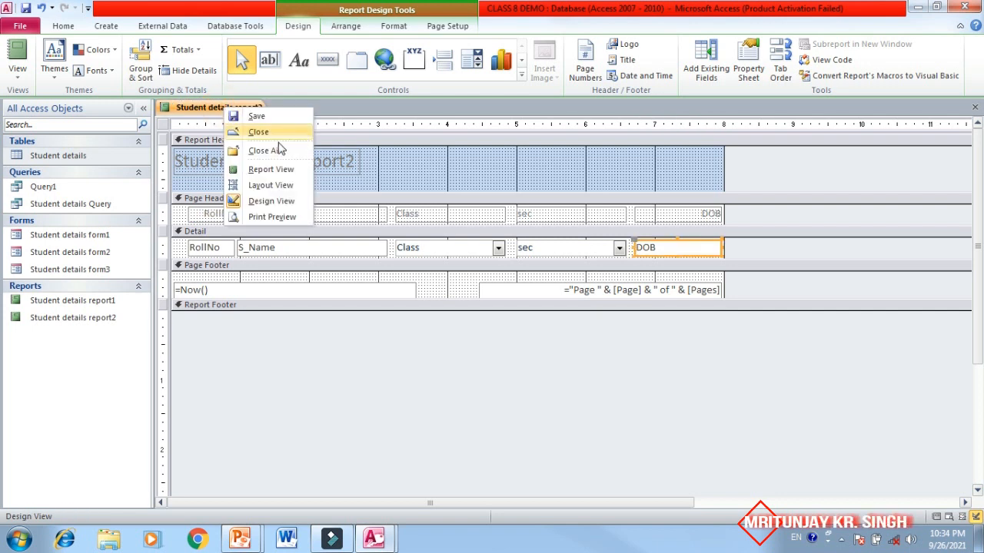
{"action": "left_click", "coordinate": [280, 169]}
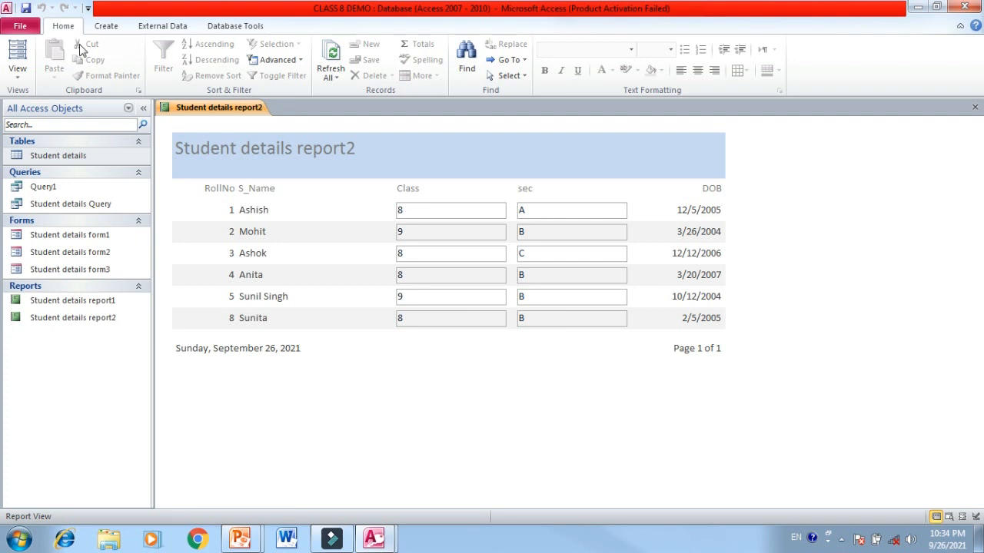
{"action": "right_click", "coordinate": [207, 114]}
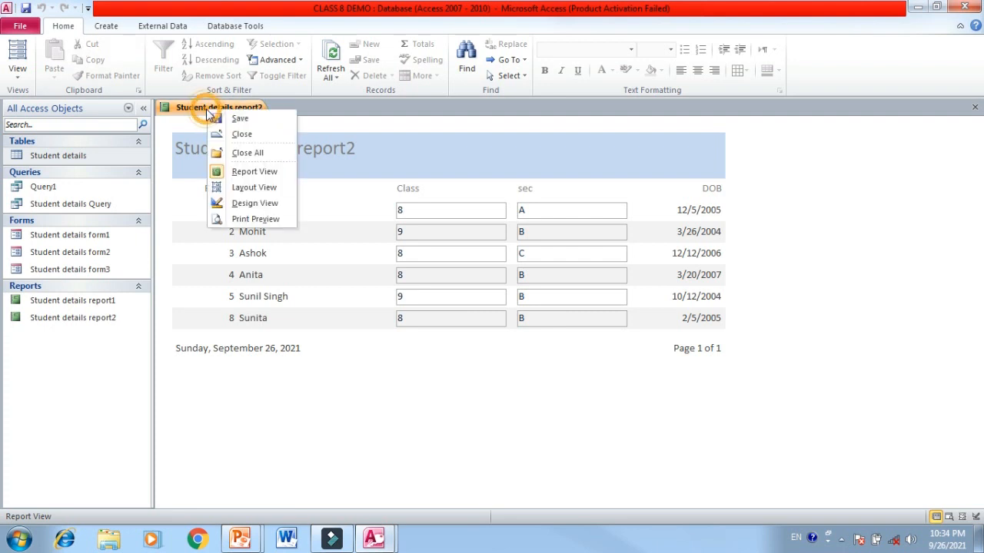
{"action": "left_click", "coordinate": [252, 138]}
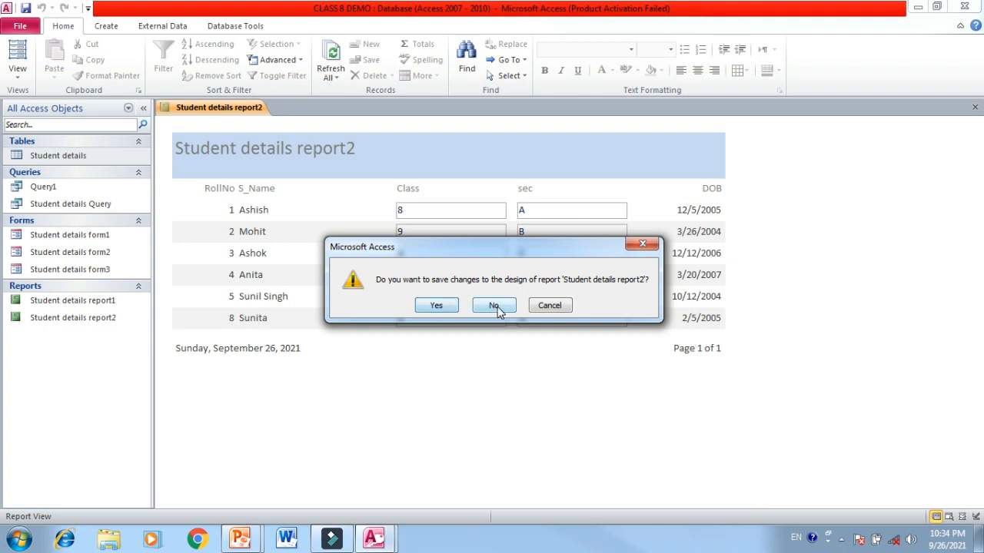
{"action": "left_click", "coordinate": [437, 306]}
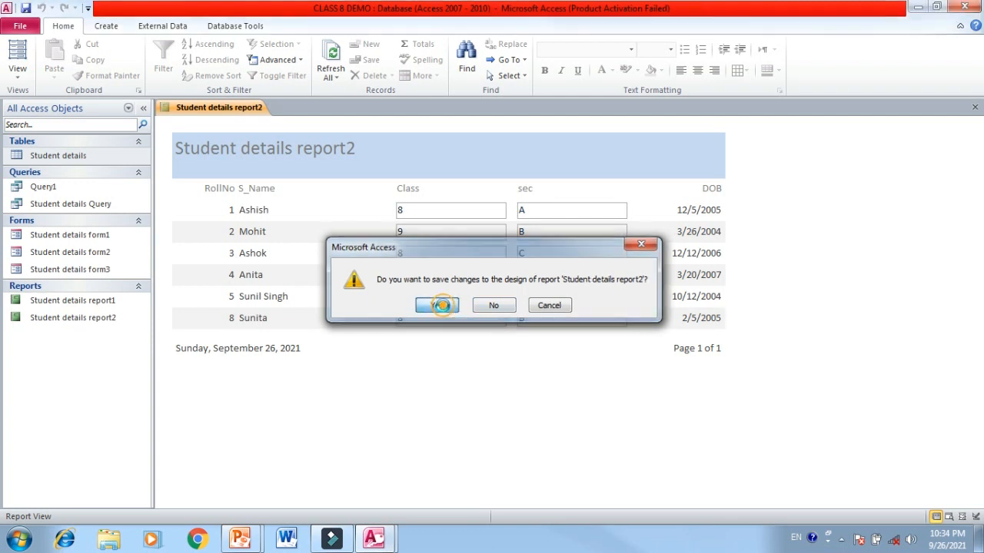